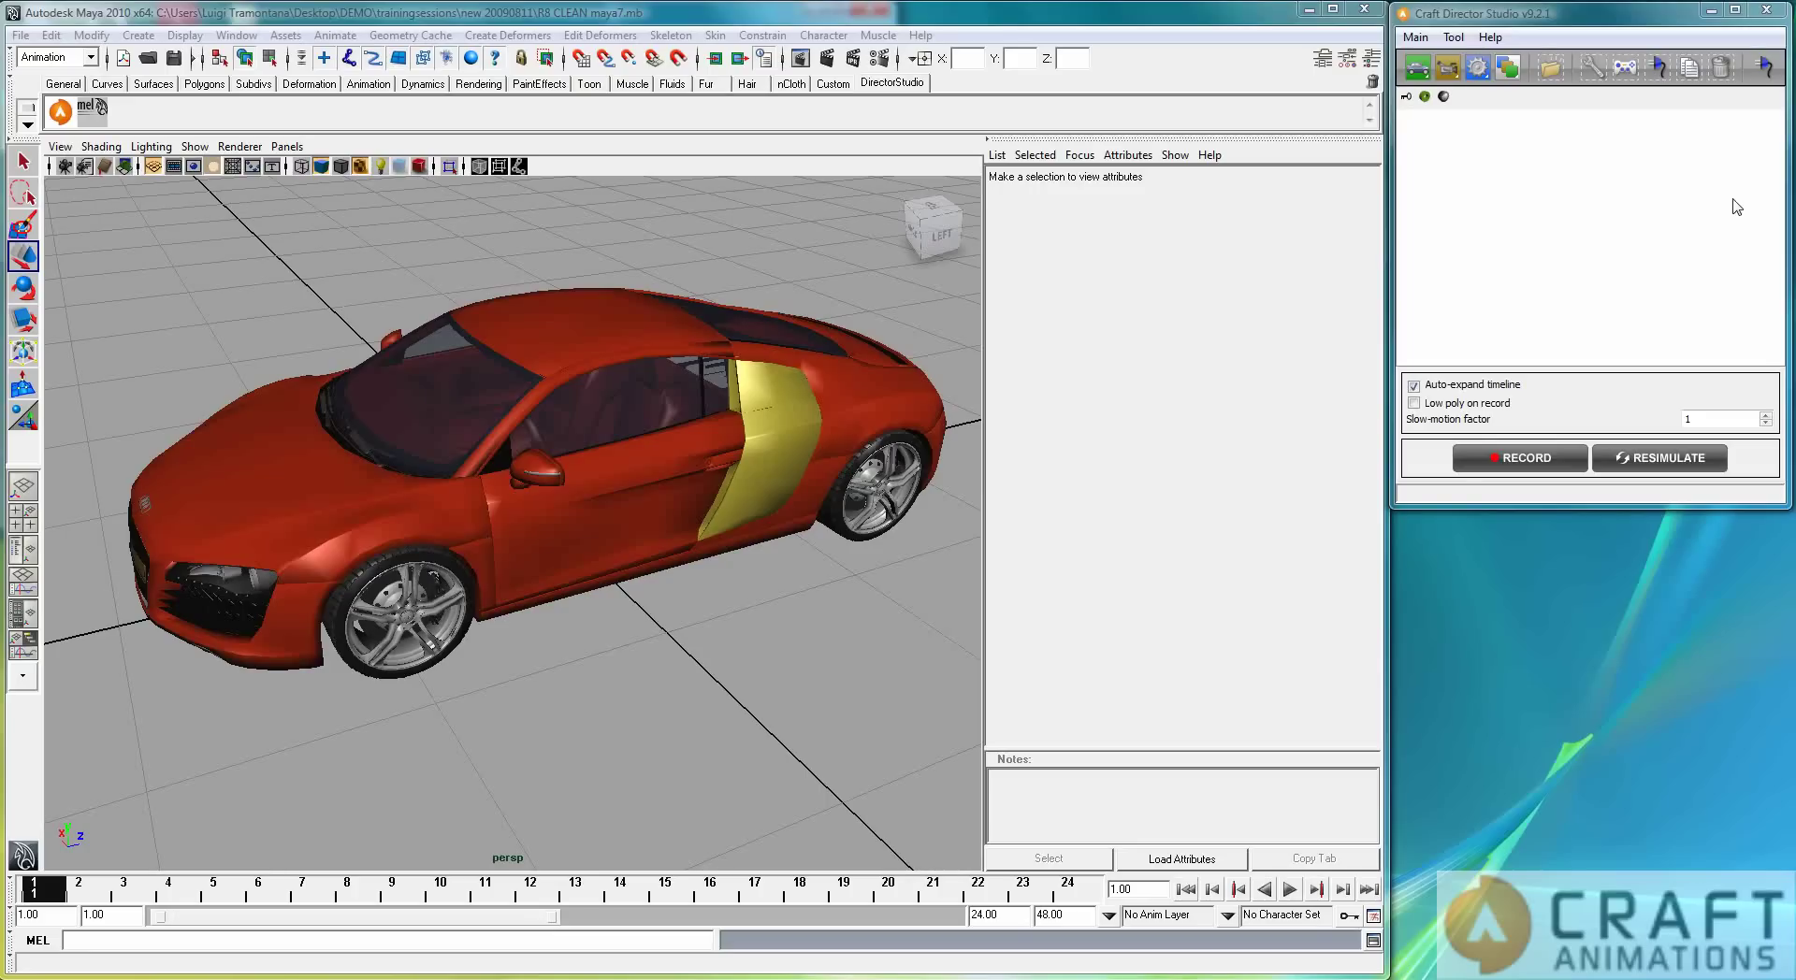
Step: Add a 4WheelerExt vehicle rig to the scene with the red car
{"action": "left_click_drag", "start_coordinate": [604, 672], "coordinate": [645, 655], "text": "alt"}
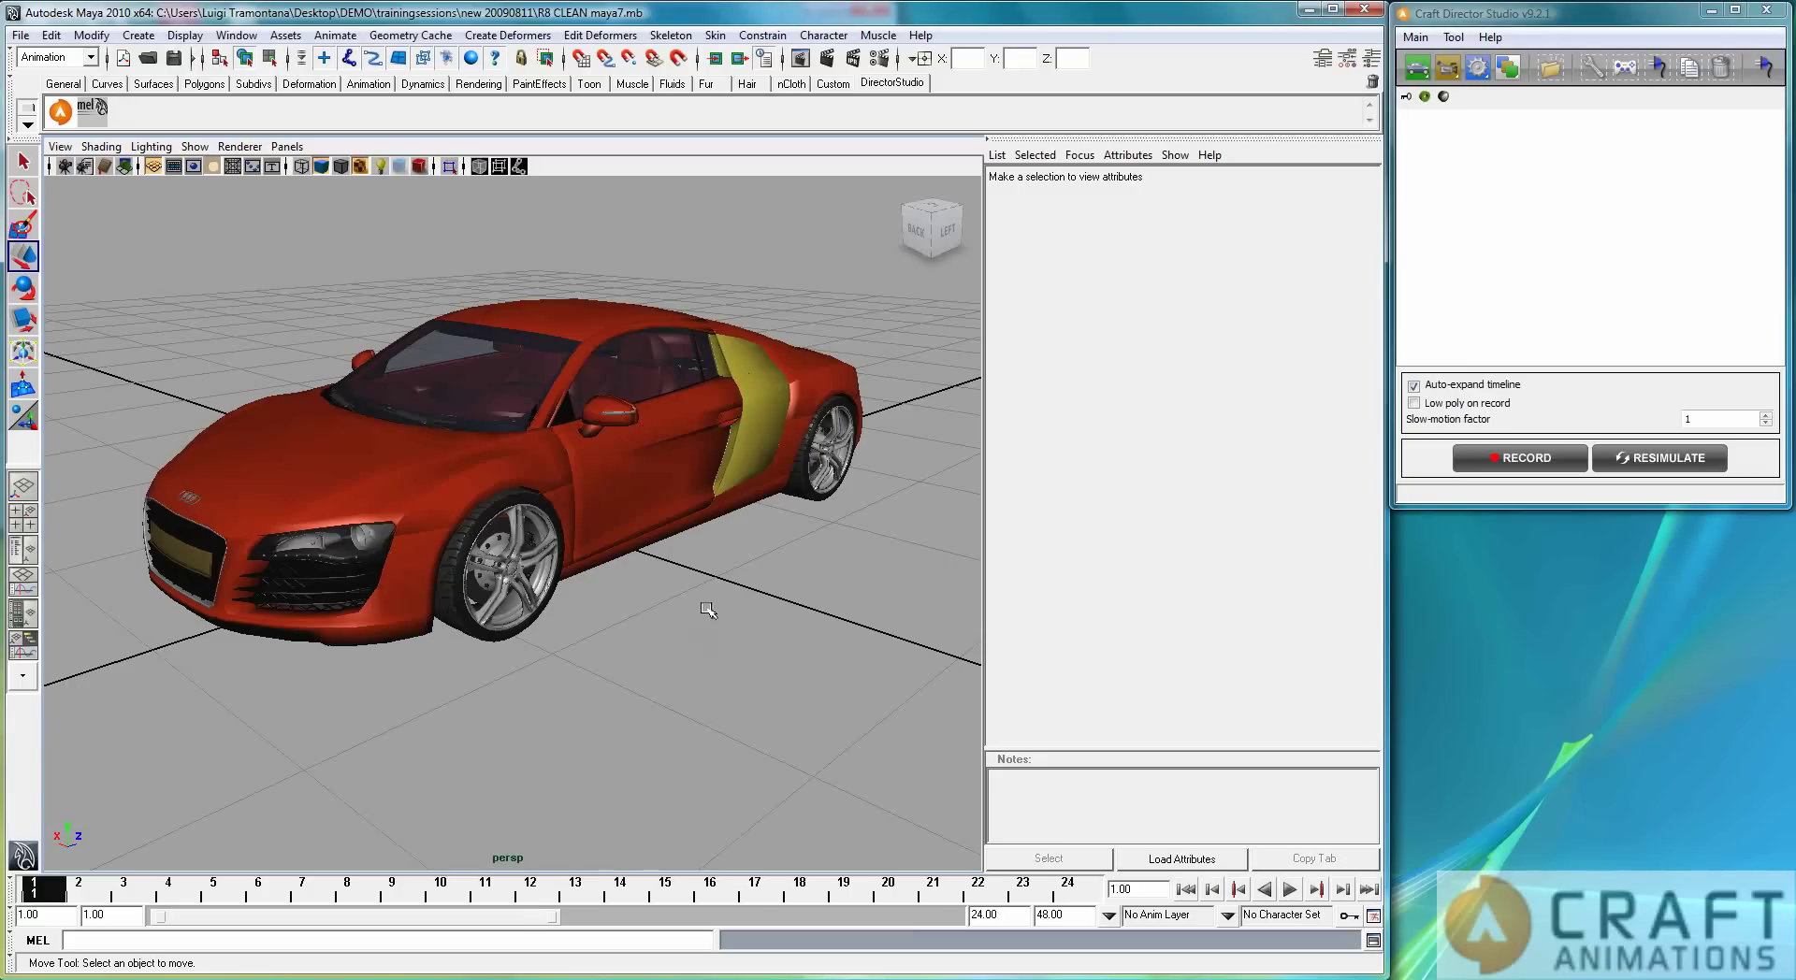
{"action": "left_click_drag", "start_coordinate": [671, 624], "coordinate": [690, 621], "text": "alt"}
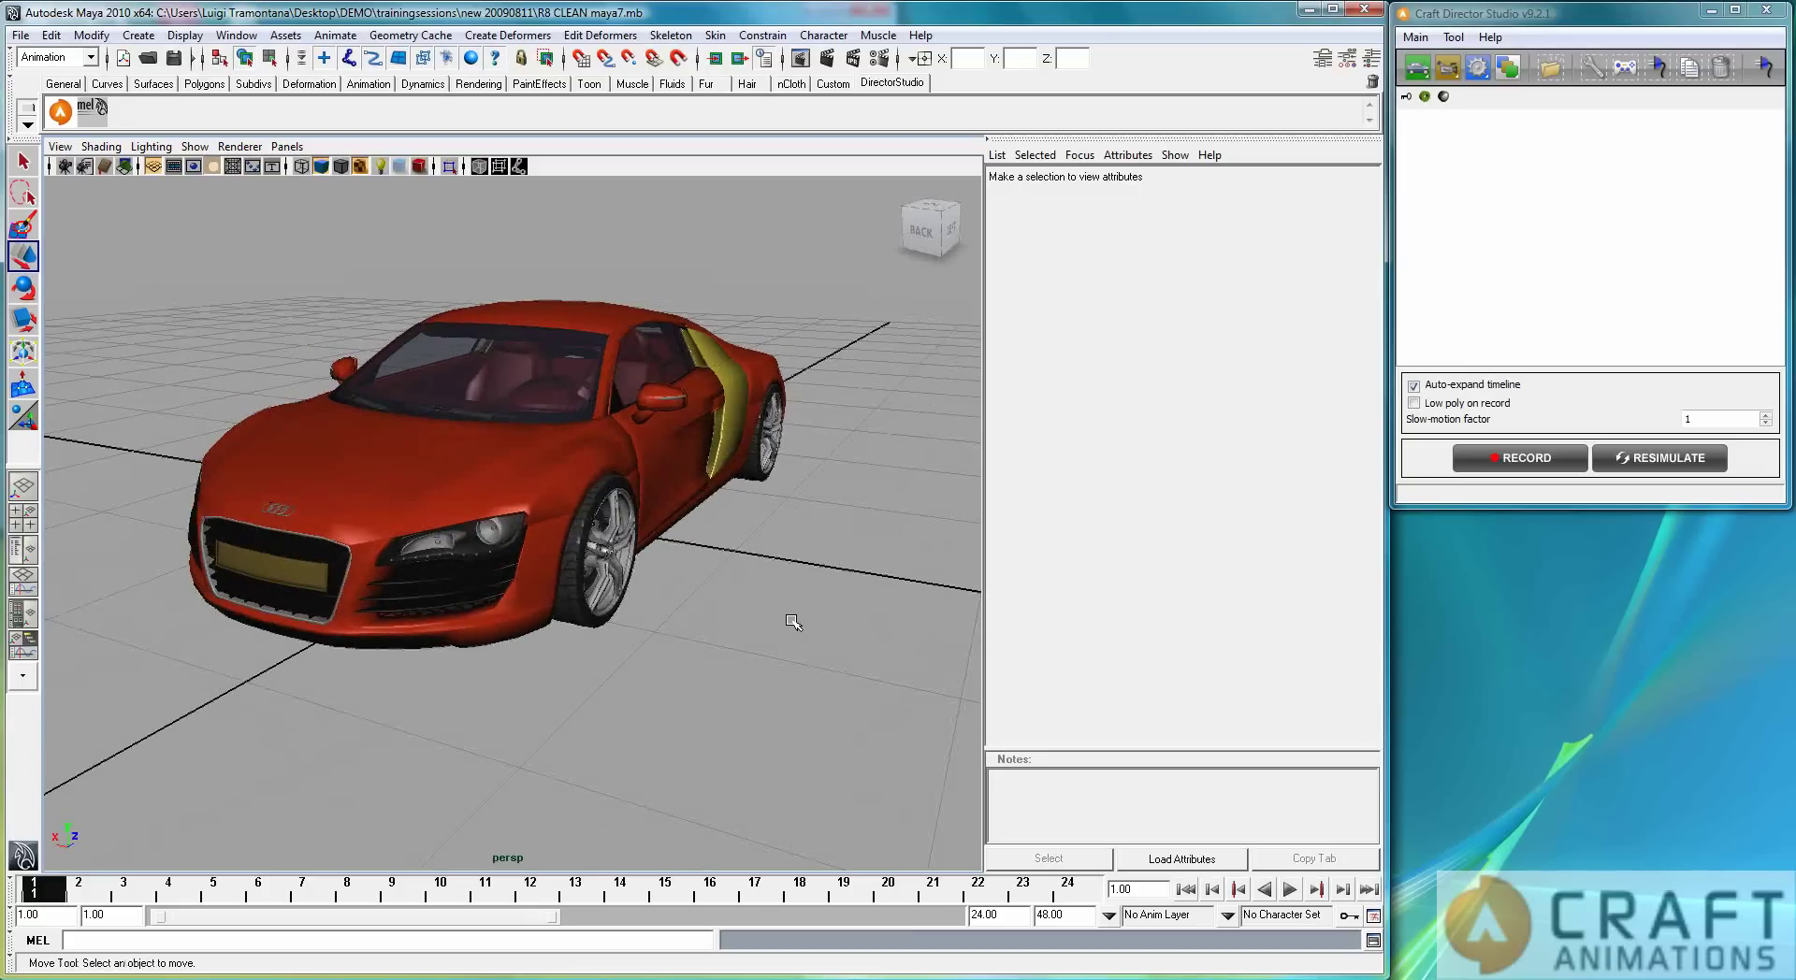
{"action": "right_click_drag", "start_coordinate": [793, 622], "coordinate": [900, 597], "text": "alt"}
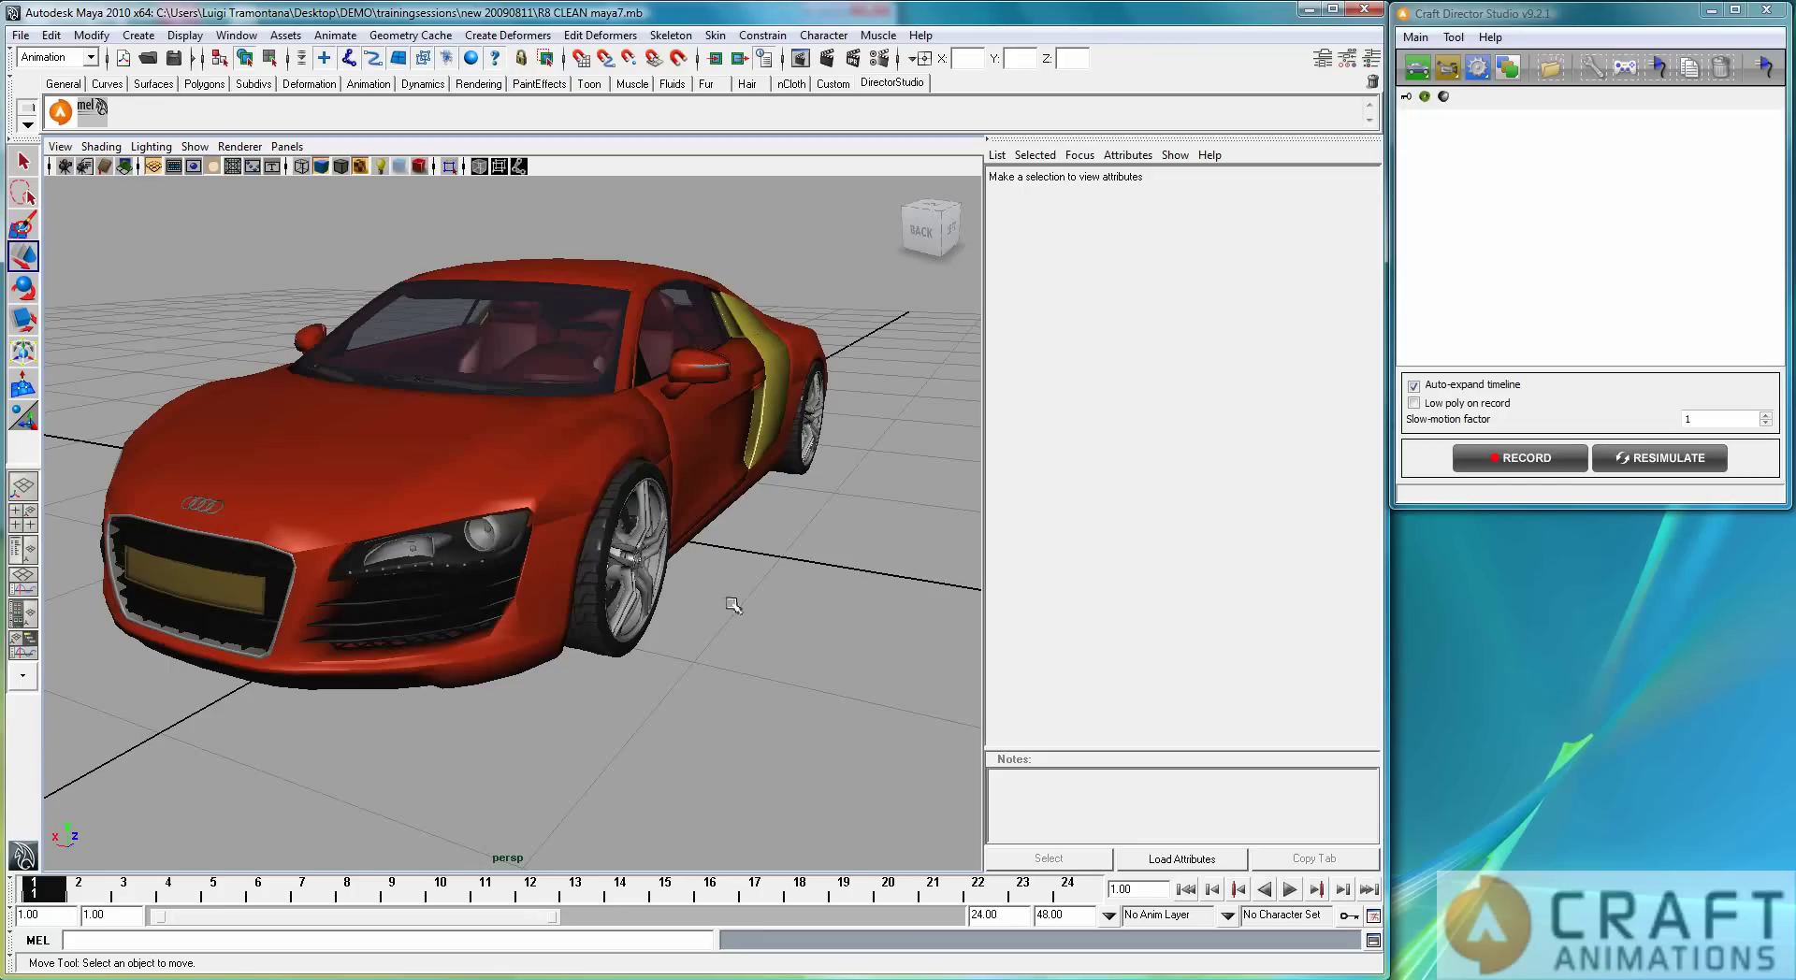
{"action": "mouse_move", "coordinate": [726, 599]}
{"action": "left_mouse_down", "text": "alt"}
{"action": "mouse_move", "coordinate": [654, 648]}
{"action": "mouse_move", "coordinate": [693, 590]}
{"action": "left_mouse_up", "text": "alt"}
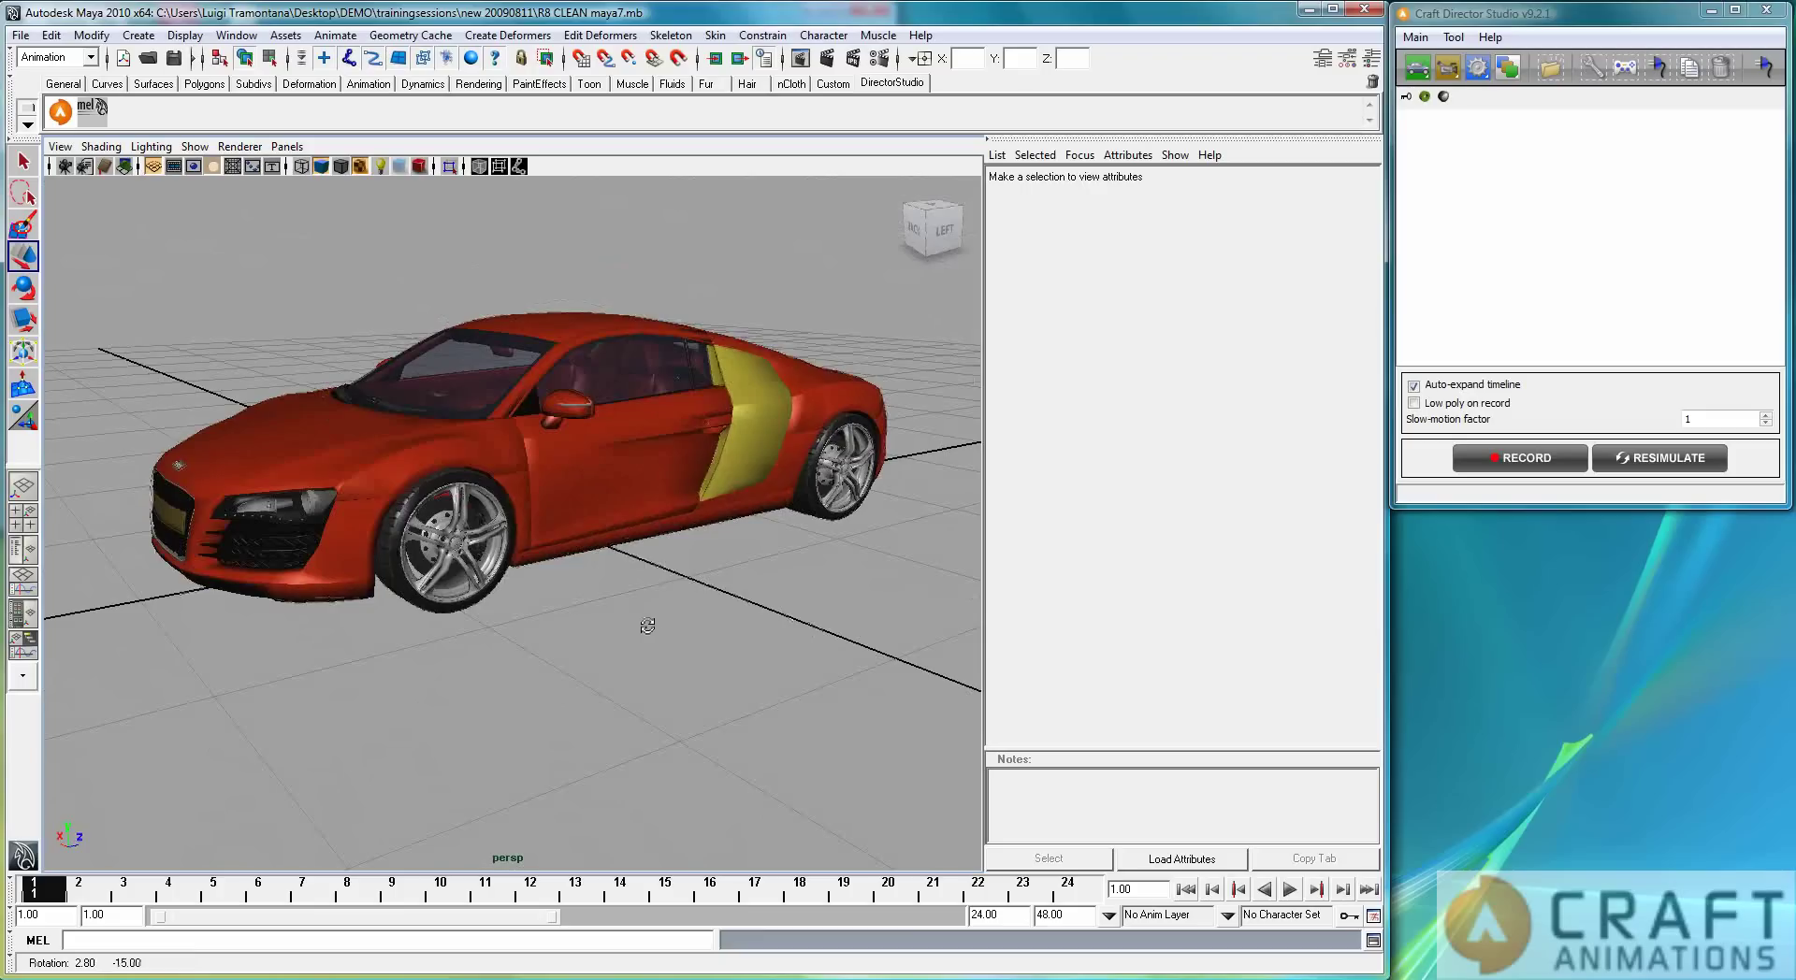
{"action": "left_click", "coordinate": [1419, 67]}
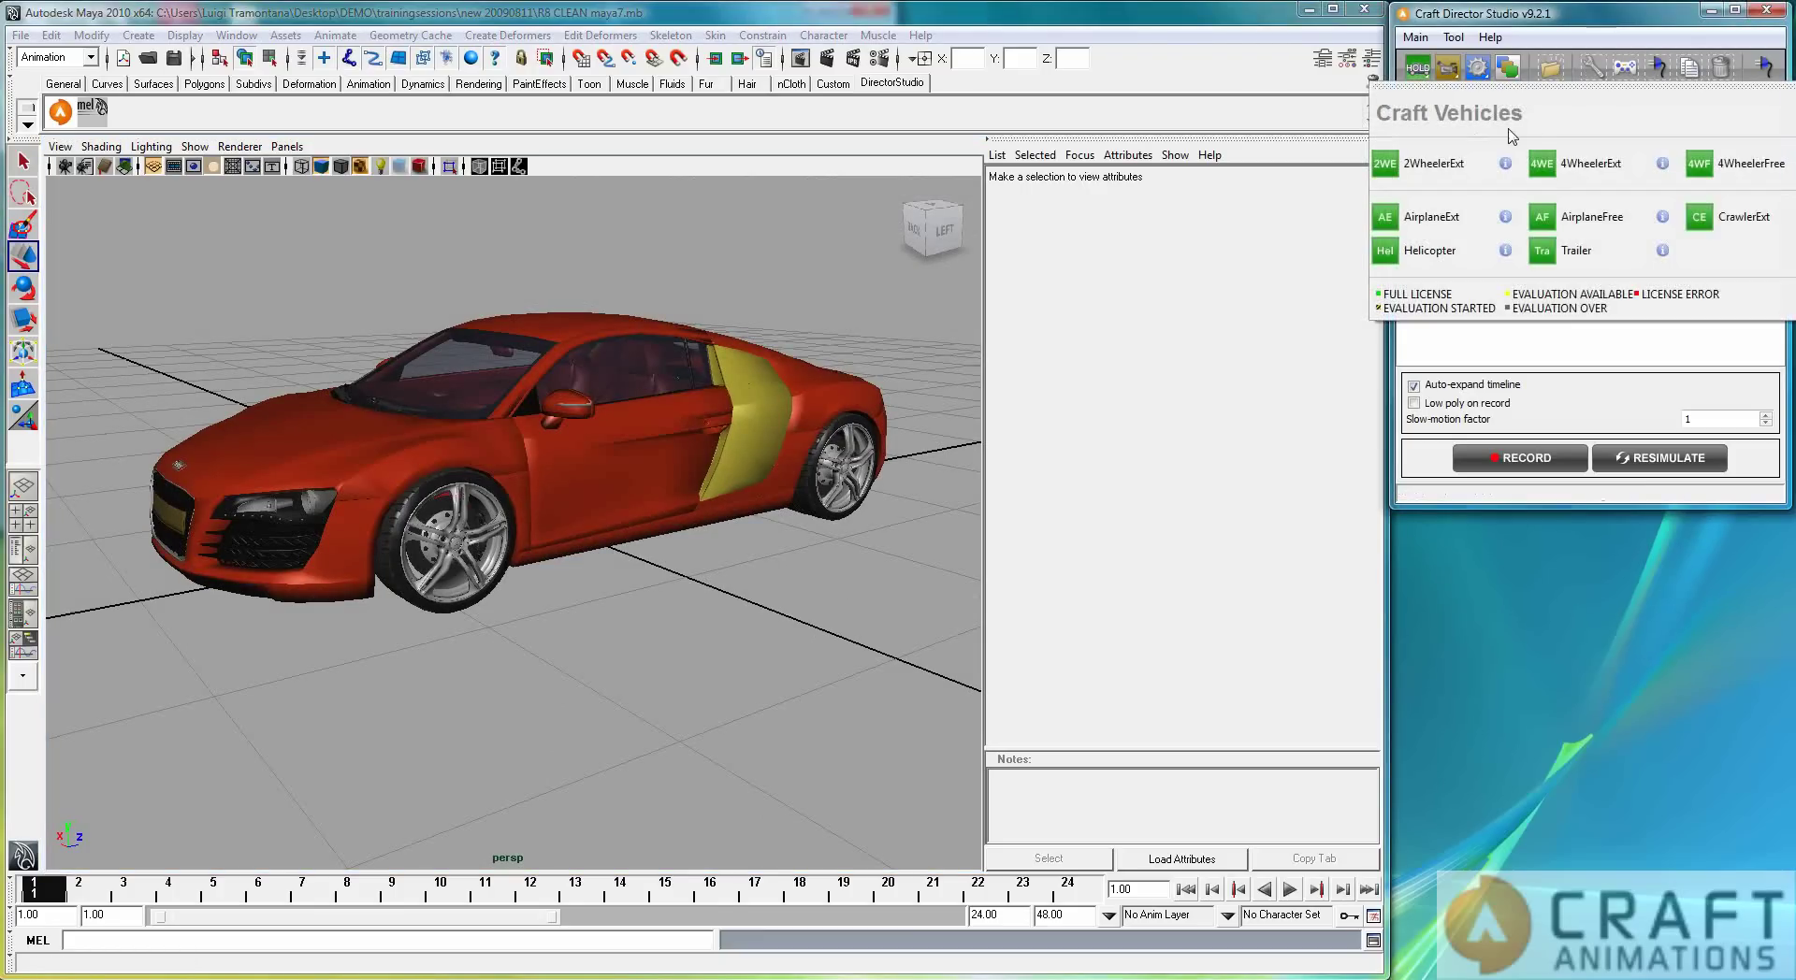
{"action": "left_click", "coordinate": [1565, 168]}
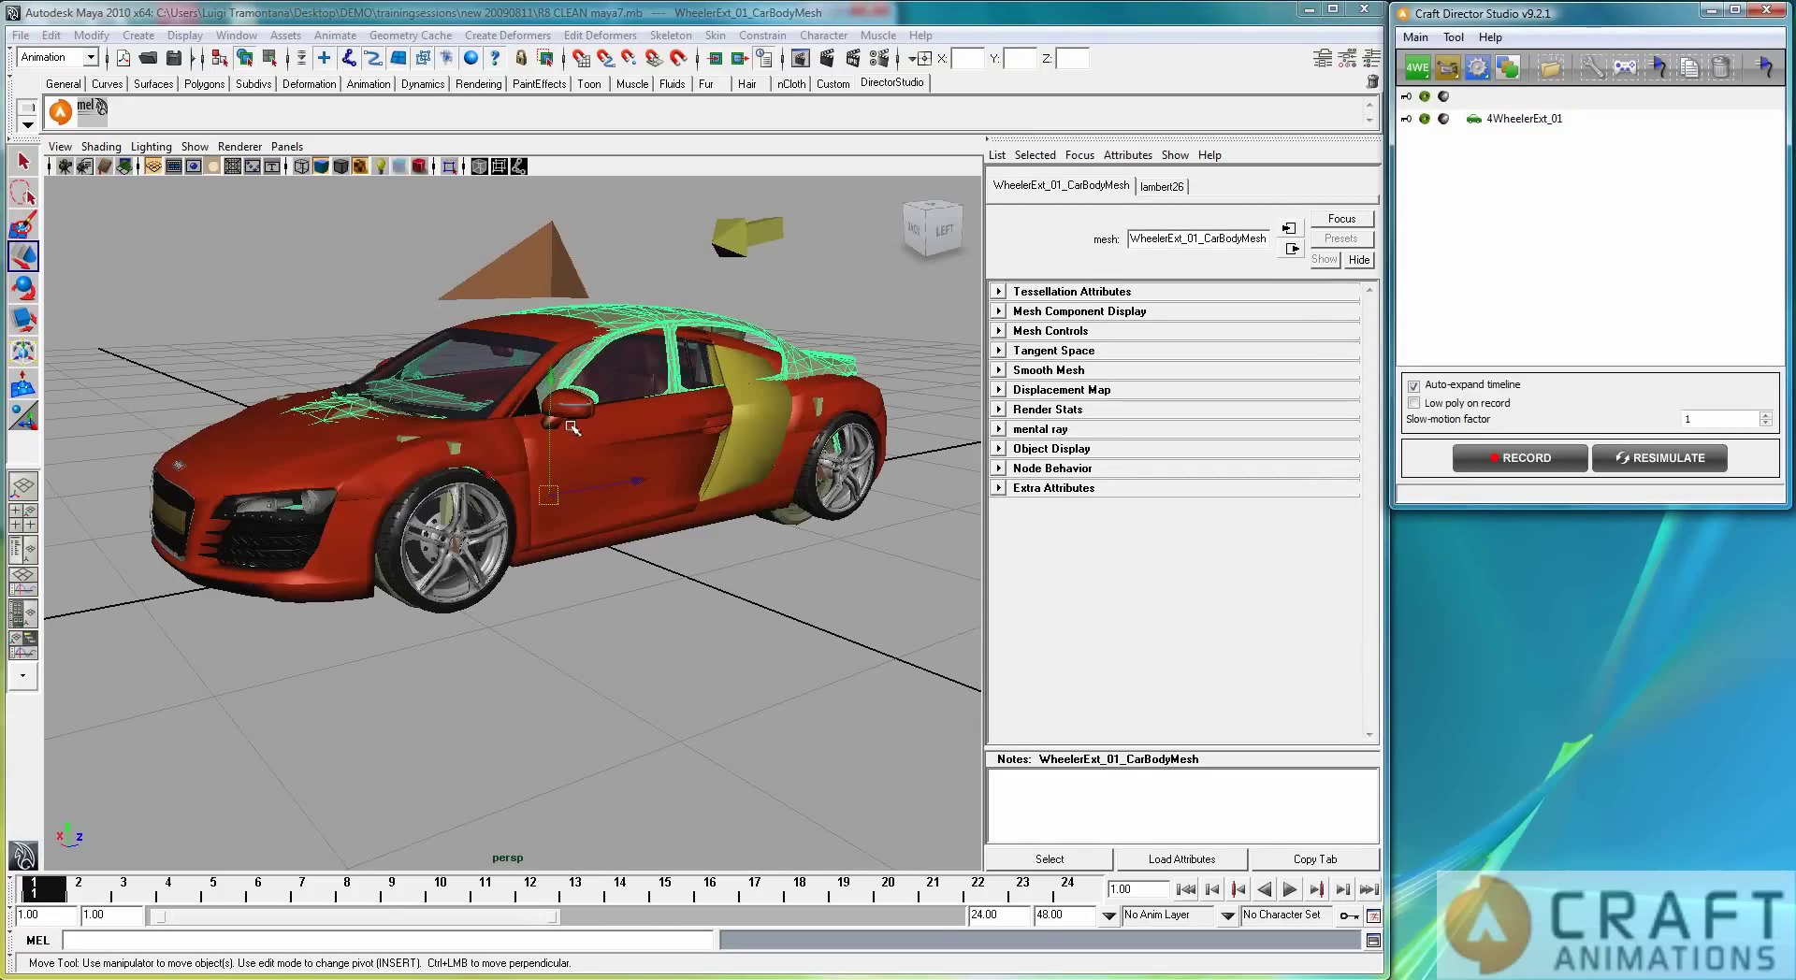
Step: Raise the rig's car body mesh straight up above the red car
{"action": "left_click_drag", "start_coordinate": [550, 386], "coordinate": [545, 161]}
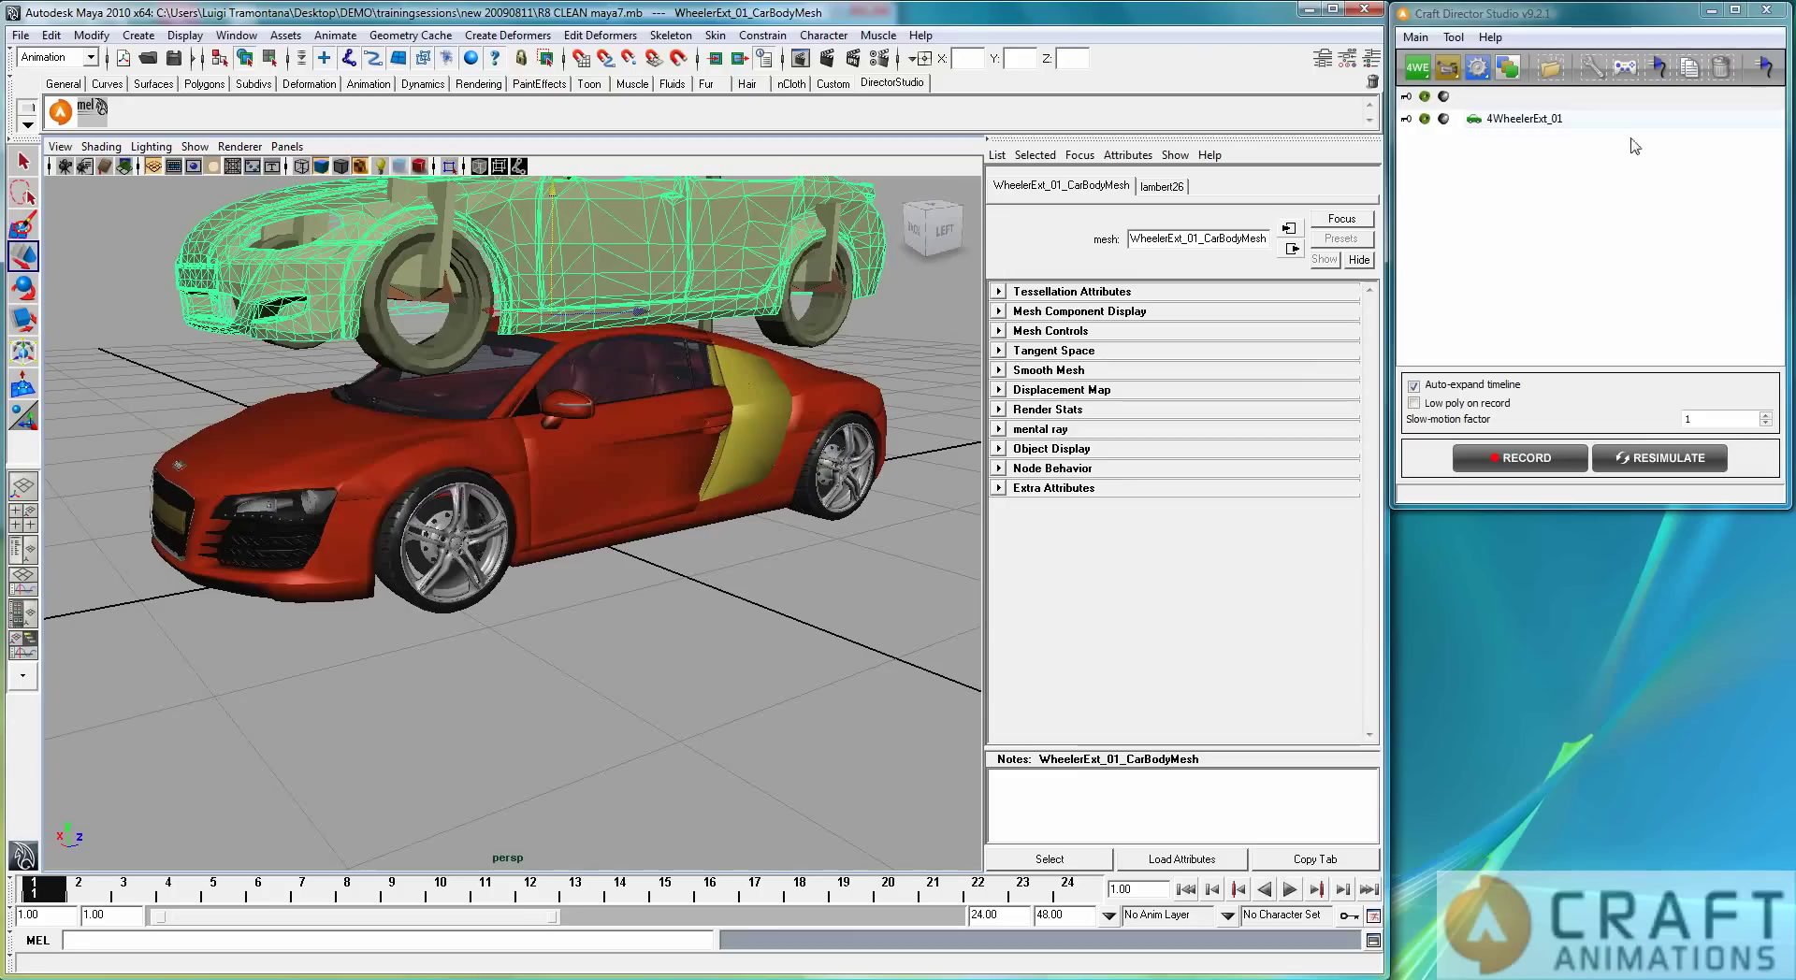
{"action": "middle_click_drag", "start_coordinate": [632, 305], "coordinate": [640, 396], "text": "alt"}
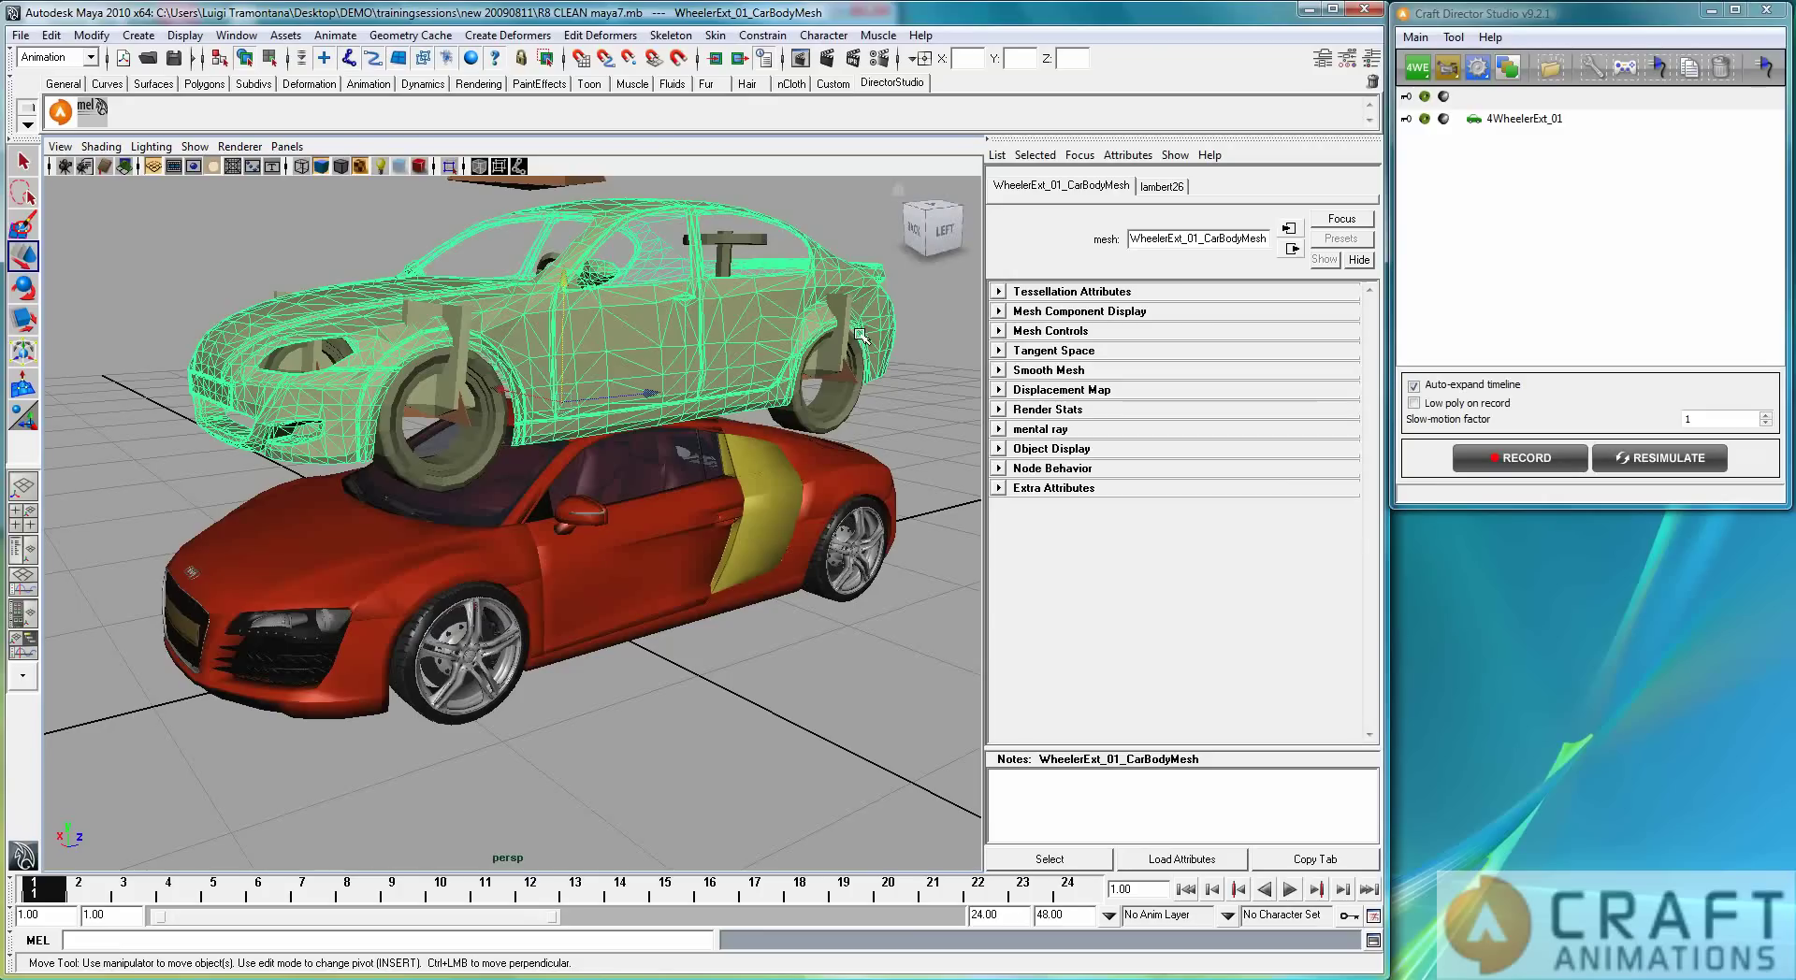
{"action": "right_click_drag", "start_coordinate": [708, 501], "coordinate": [703, 502], "text": "alt"}
{"action": "left_click_drag", "start_coordinate": [702, 502], "coordinate": [599, 405], "text": "alt"}
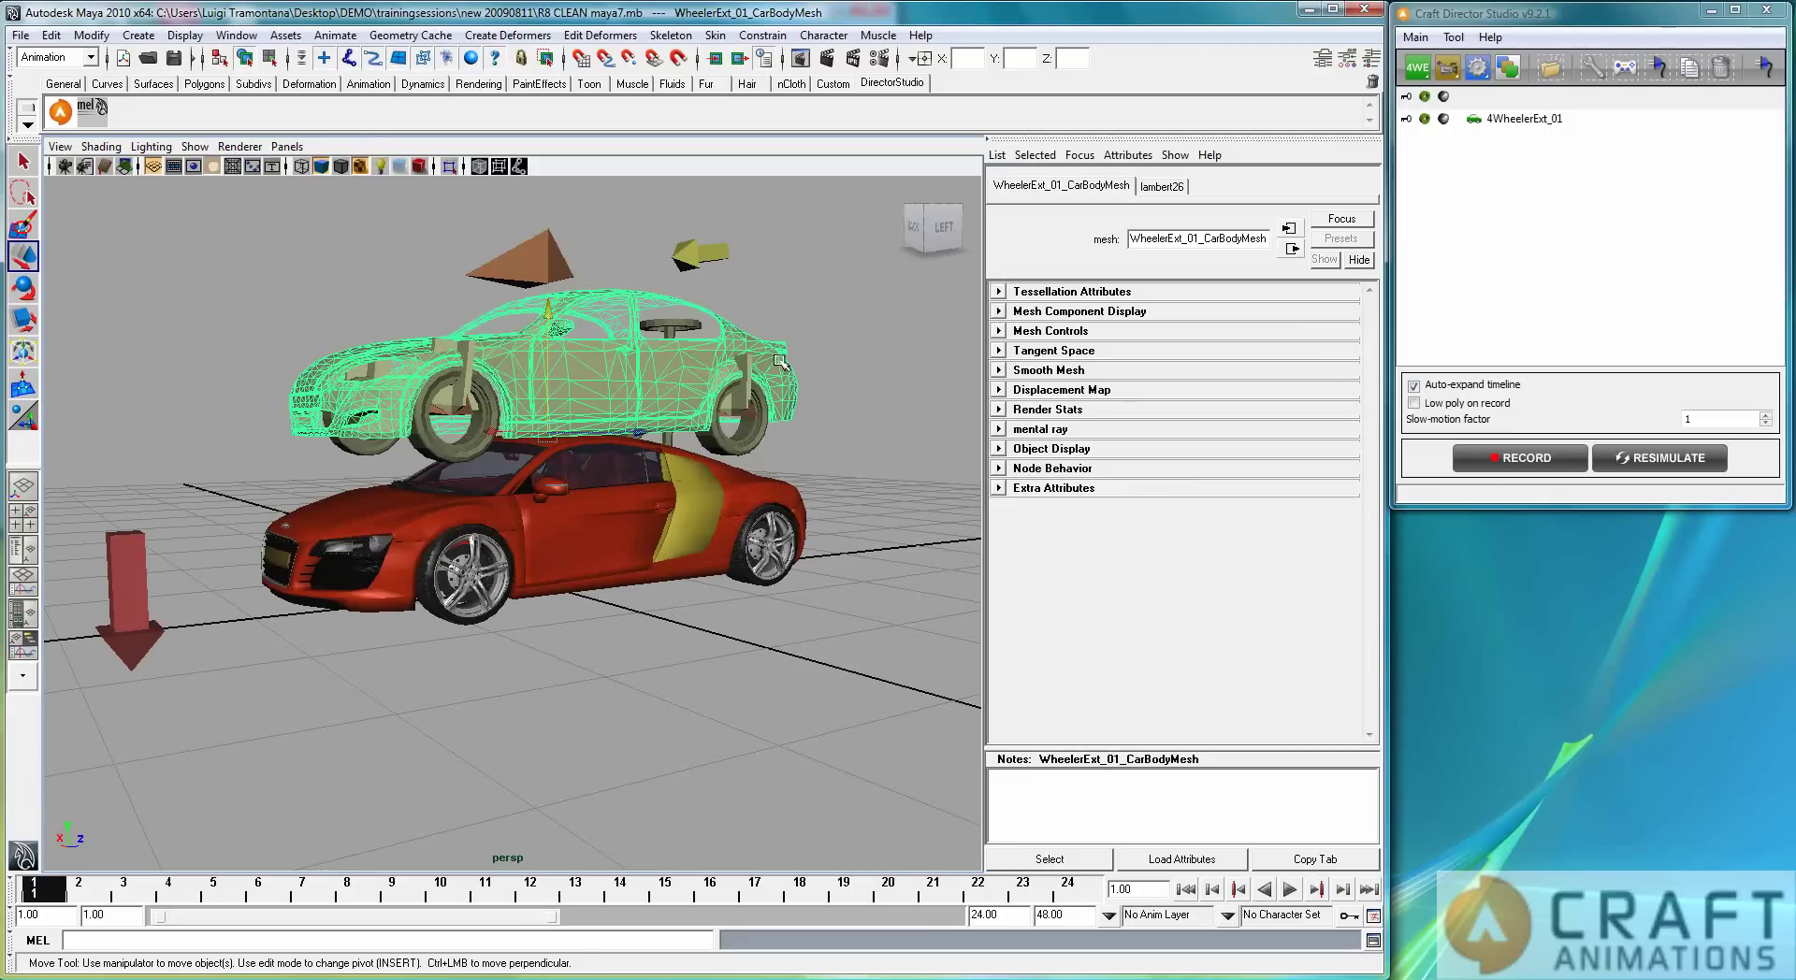
{"action": "mouse_move", "coordinate": [593, 427]}
{"action": "left_mouse_down", "text": "alt"}
{"action": "mouse_move", "coordinate": [660, 465]}
{"action": "mouse_move", "coordinate": [572, 426]}
{"action": "left_mouse_up", "text": "alt"}
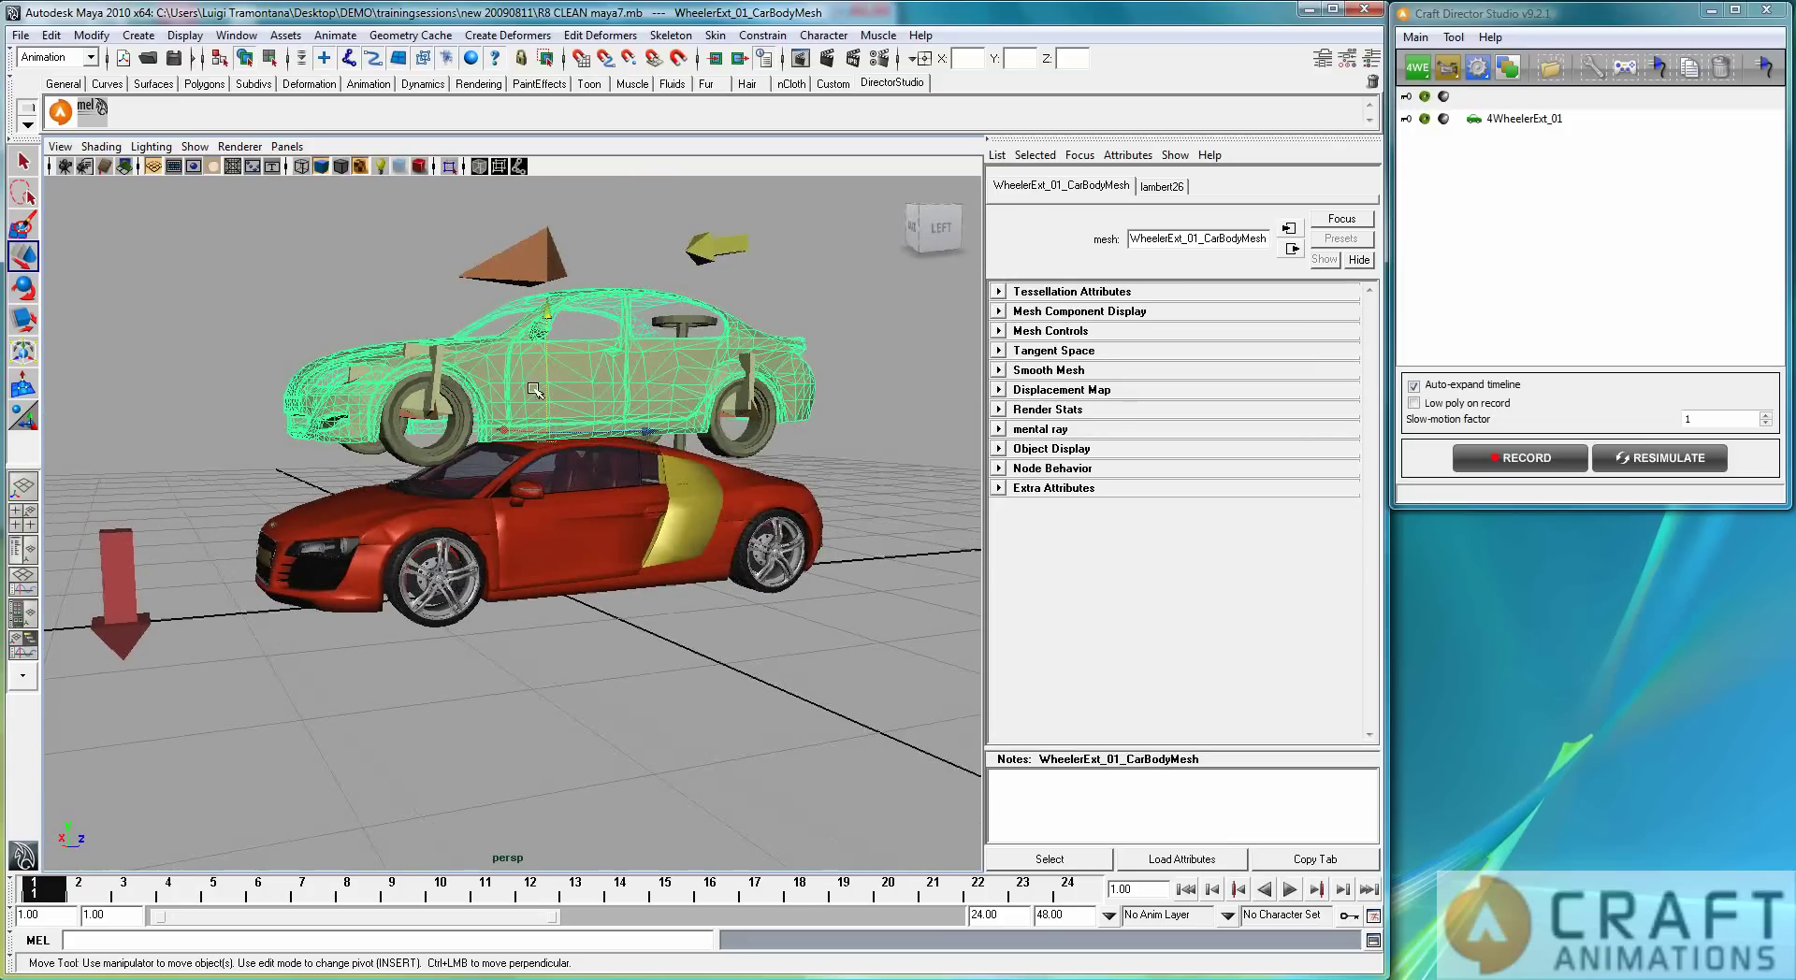
Step: Move the rig's car body mesh down onto the red car so that both bodies overlap
{"action": "left_click_drag", "start_coordinate": [551, 315], "coordinate": [626, 565]}
{"action": "key", "text": "r"}
{"action": "key", "text": "w"}
{"action": "left_click_drag", "start_coordinate": [589, 633], "coordinate": [506, 340], "text": "alt"}
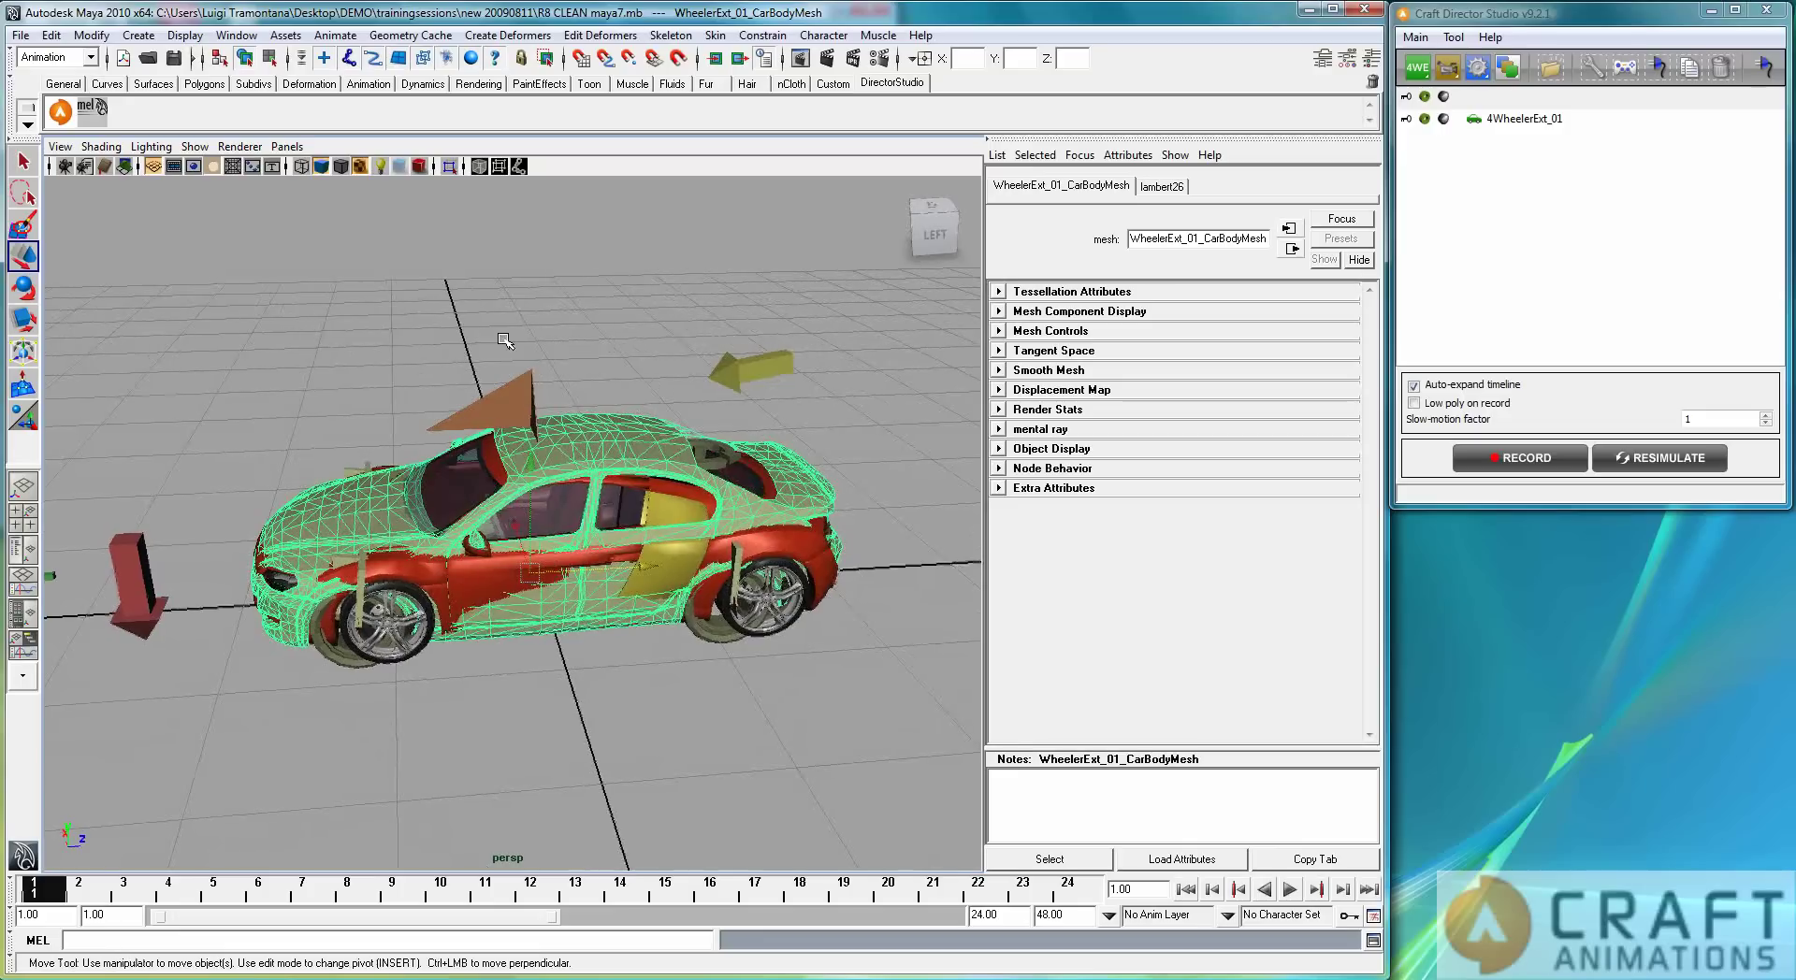
Step: Check which rig cameras are available as perspective views for the viewport, and clear the selection
{"action": "left_click", "coordinate": [288, 147]}
{"action": "mouse_move", "coordinate": [308, 169]}
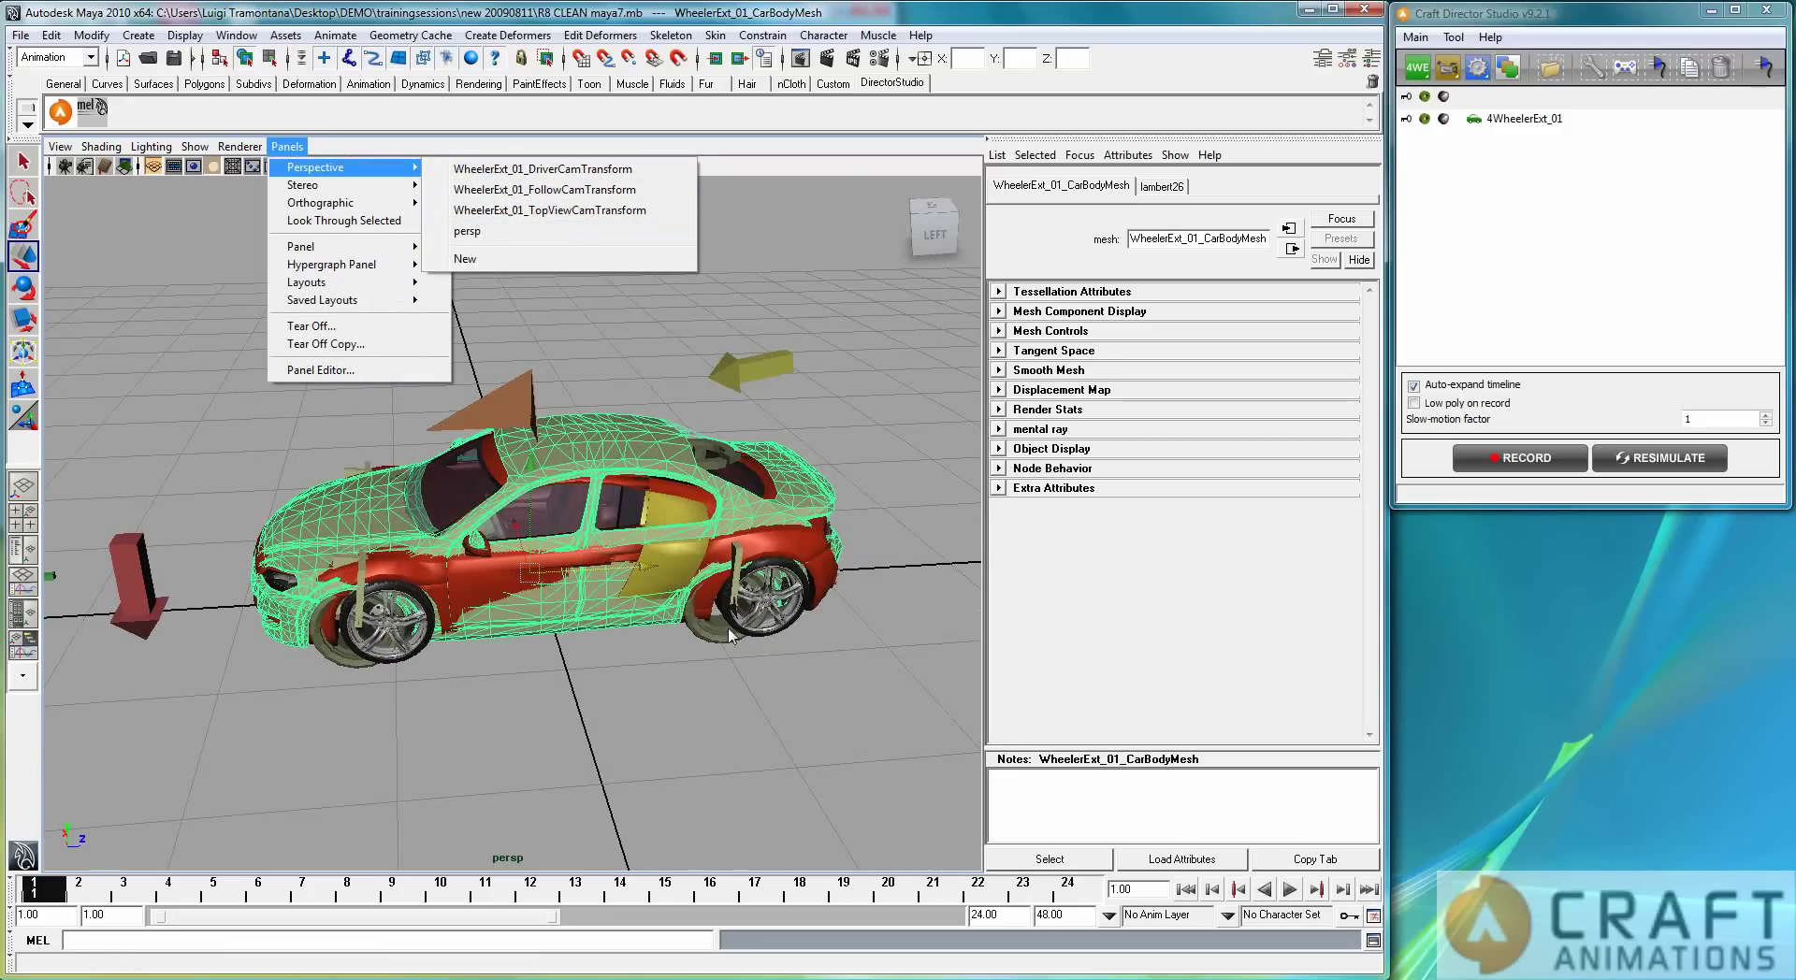
{"action": "left_click", "coordinate": [604, 679]}
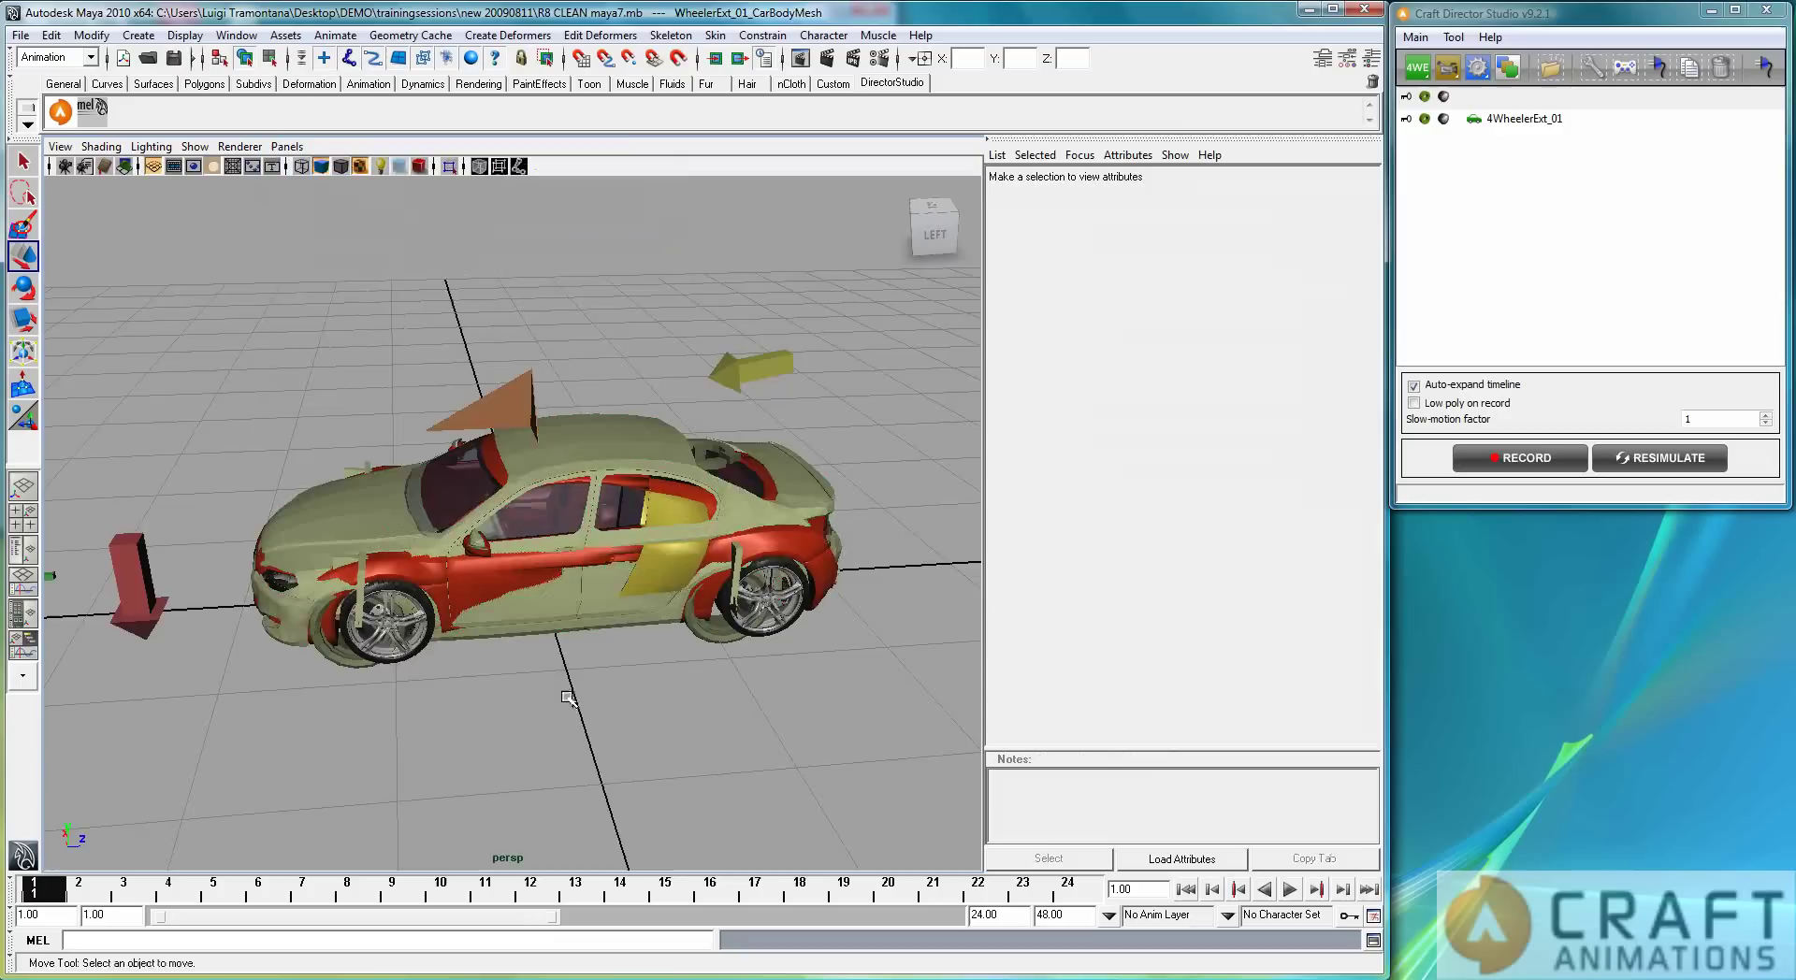
Step: Move the rig's front-left wheel relocator mesh sideways out of the car body, clear of the red car's wheel
{"action": "left_click_drag", "start_coordinate": [580, 698], "coordinate": [647, 608], "text": "alt"}
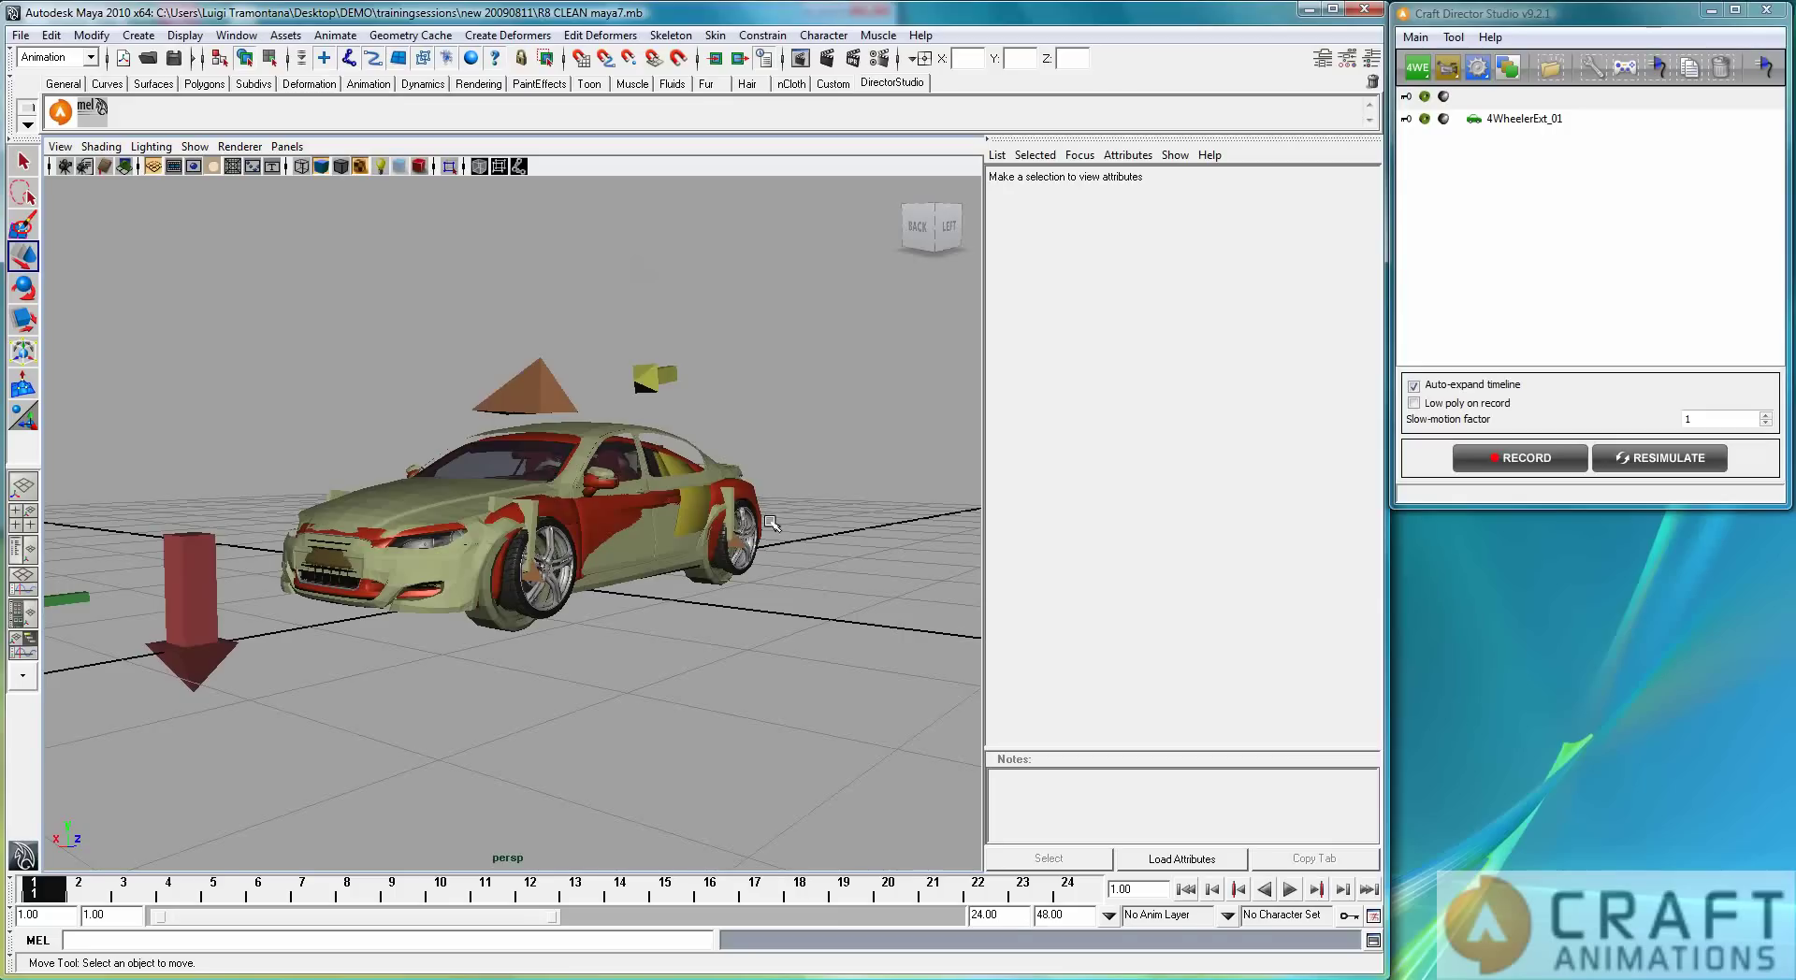
{"action": "left_click", "coordinate": [543, 584]}
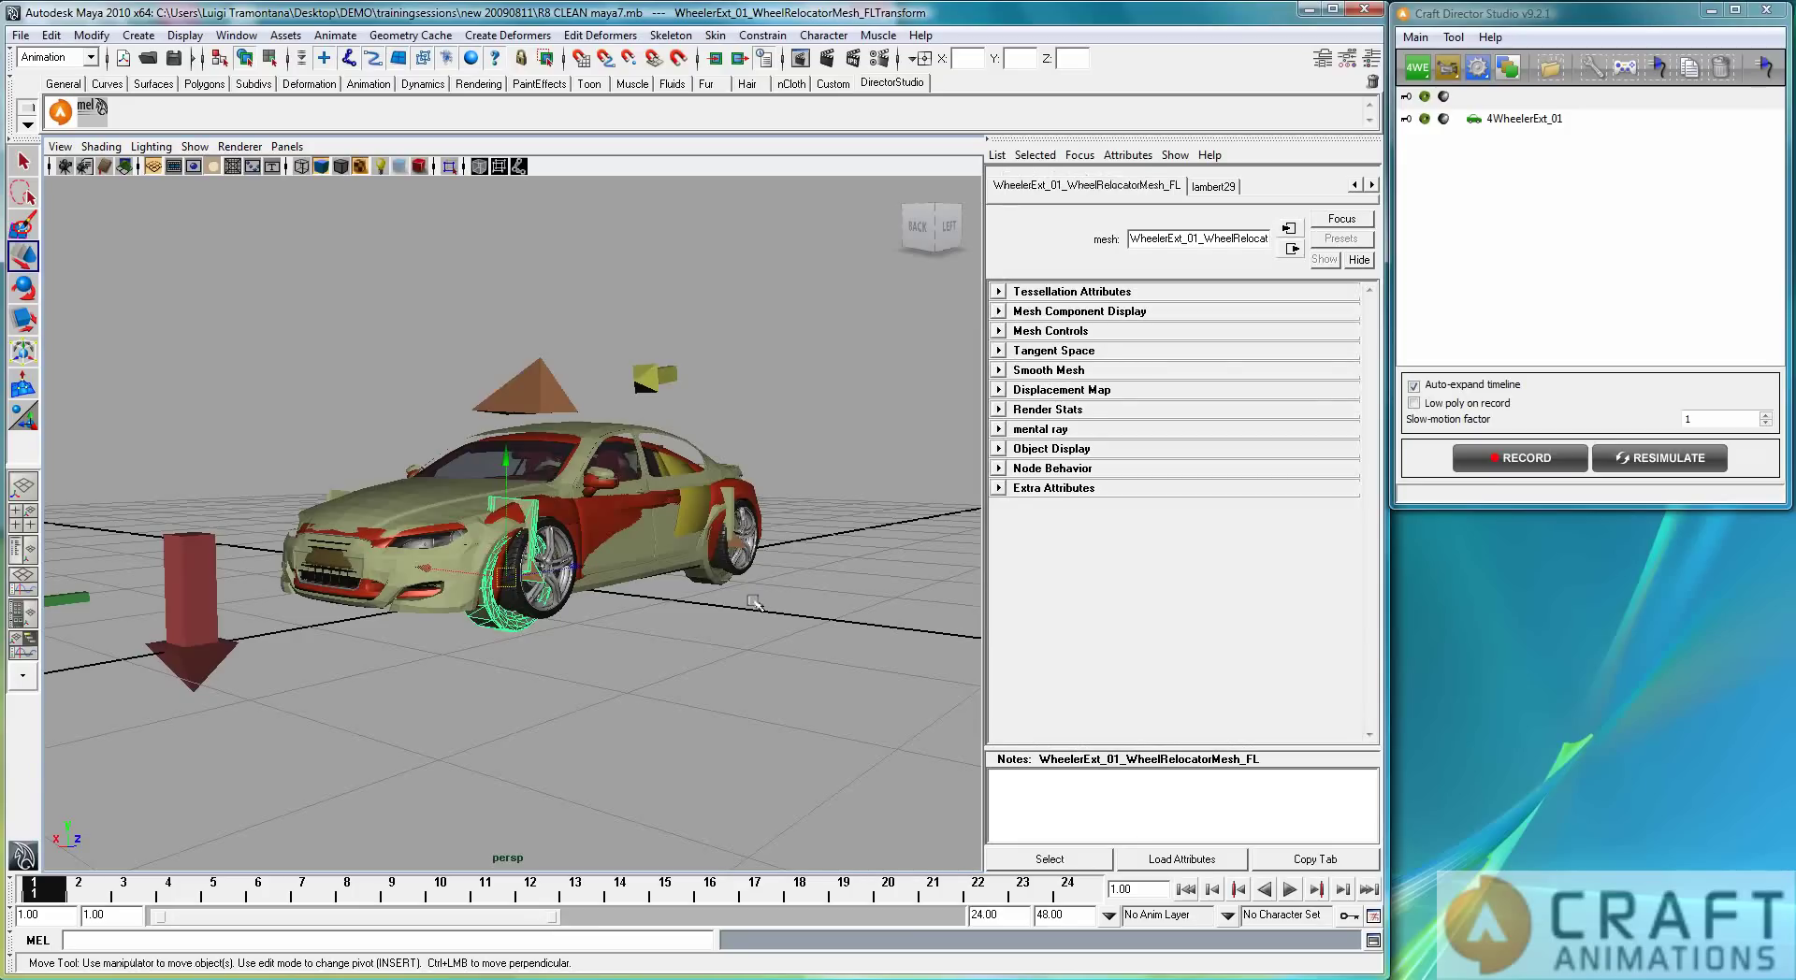
{"action": "key", "text": "f"}
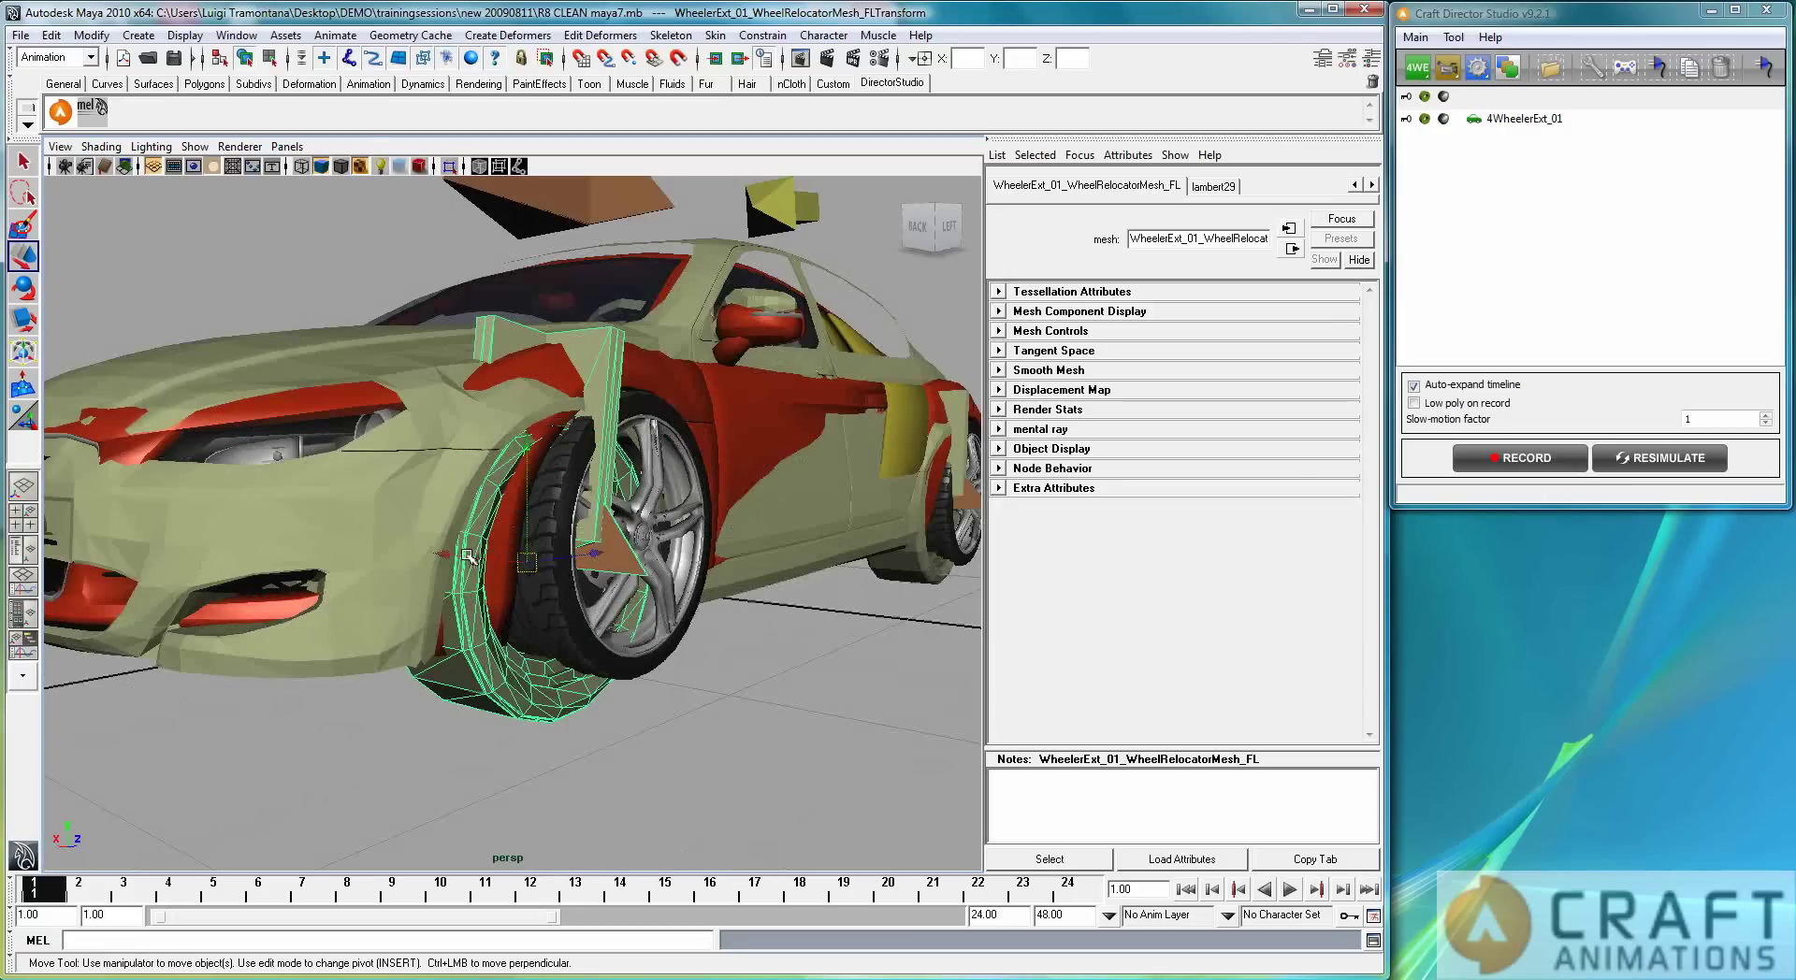
{"action": "left_click_drag", "start_coordinate": [468, 556], "coordinate": [702, 586]}
{"action": "left_click_drag", "start_coordinate": [828, 627], "coordinate": [723, 661], "text": "alt"}
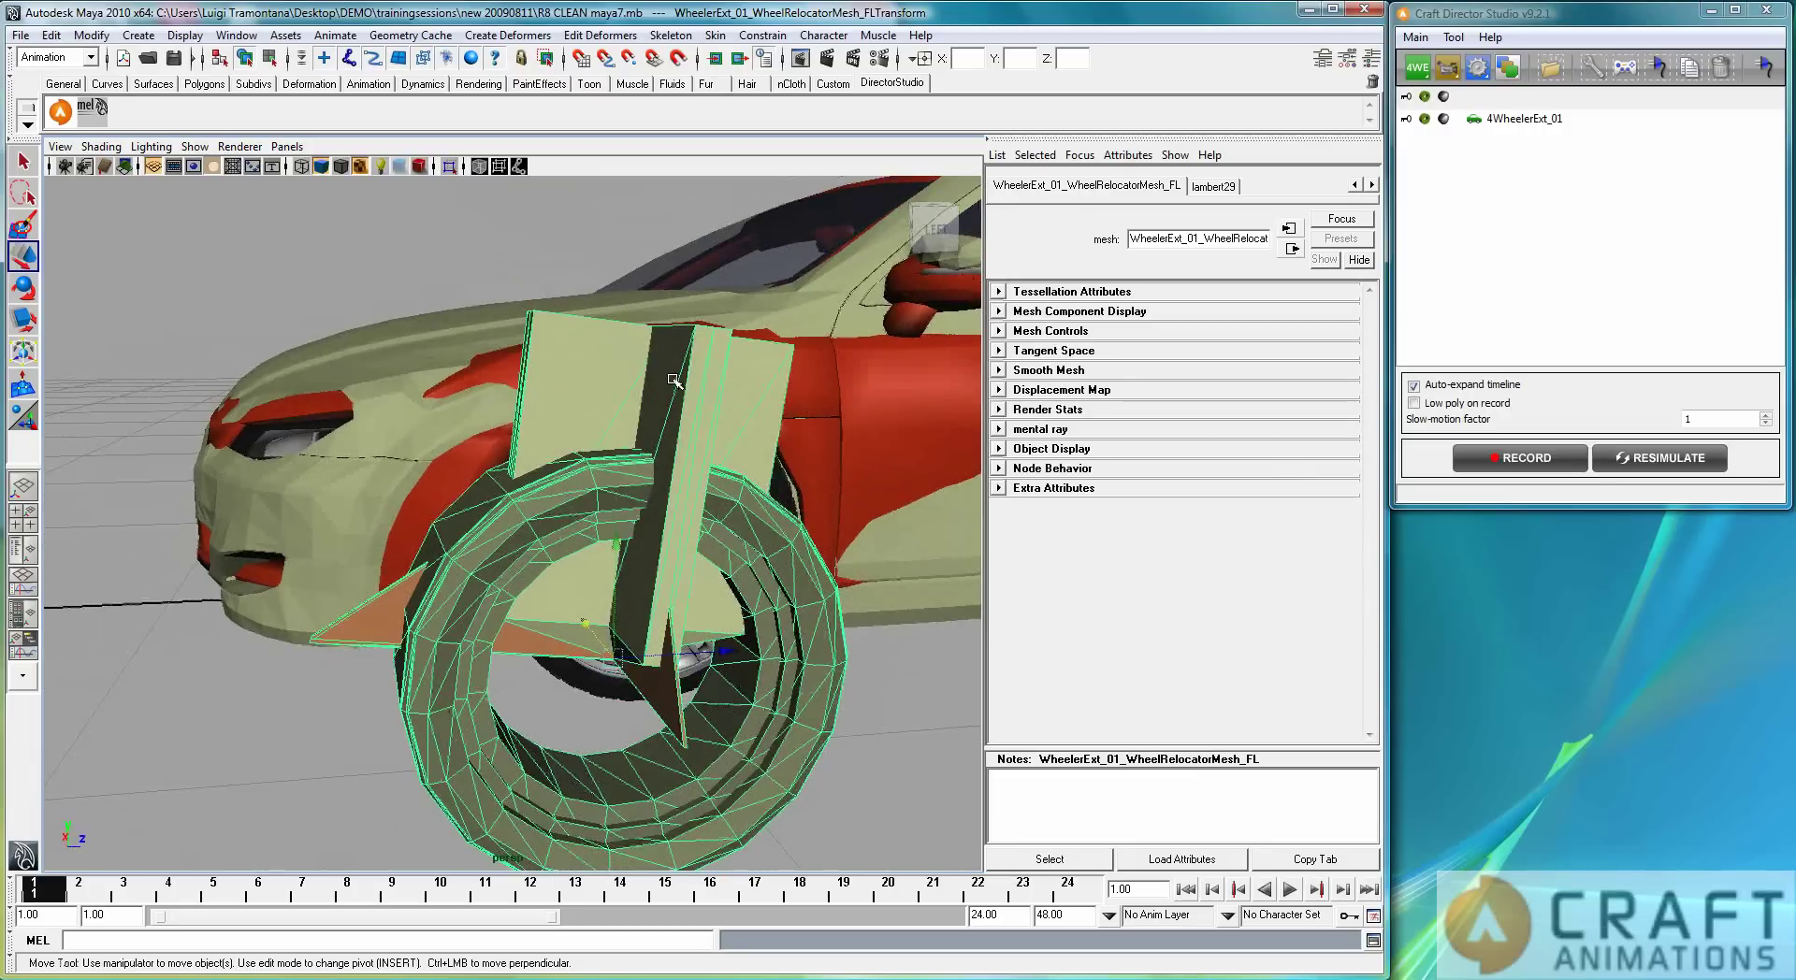
Step: Inspect the front-left wheel assembly by selecting its suspension, wheel center, wheel and relocator meshes in turn
{"action": "left_click", "coordinate": [564, 383]}
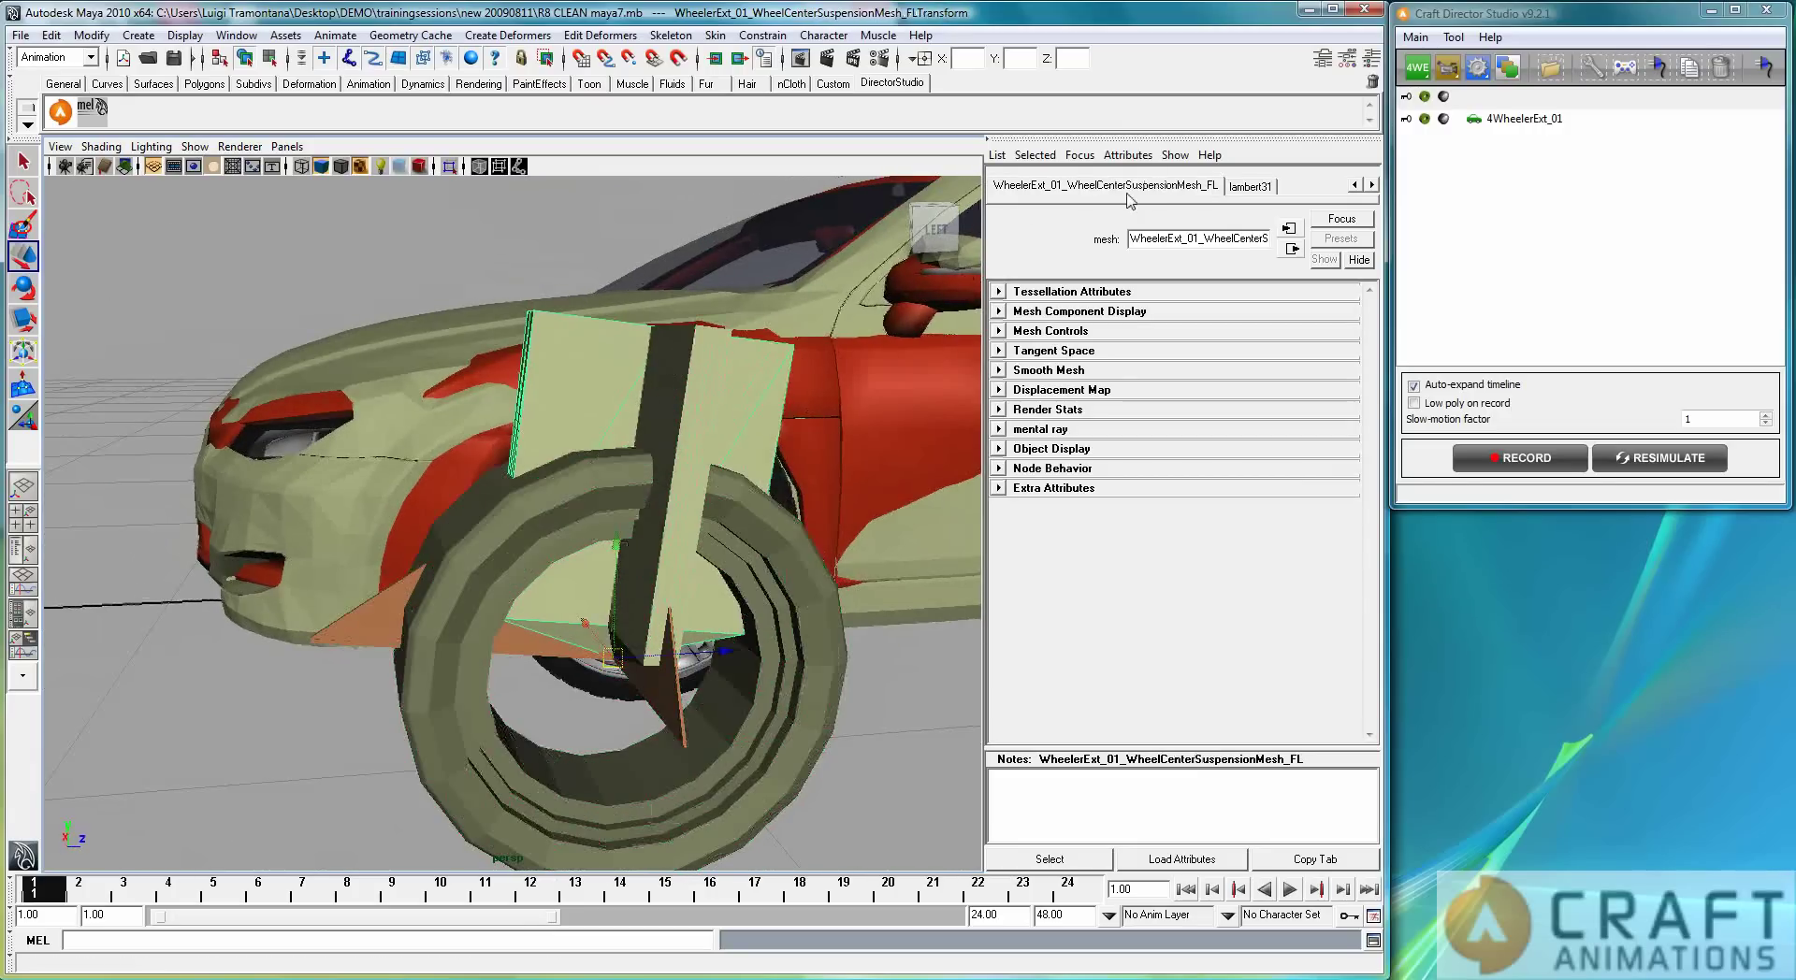
{"action": "left_click", "coordinate": [706, 416]}
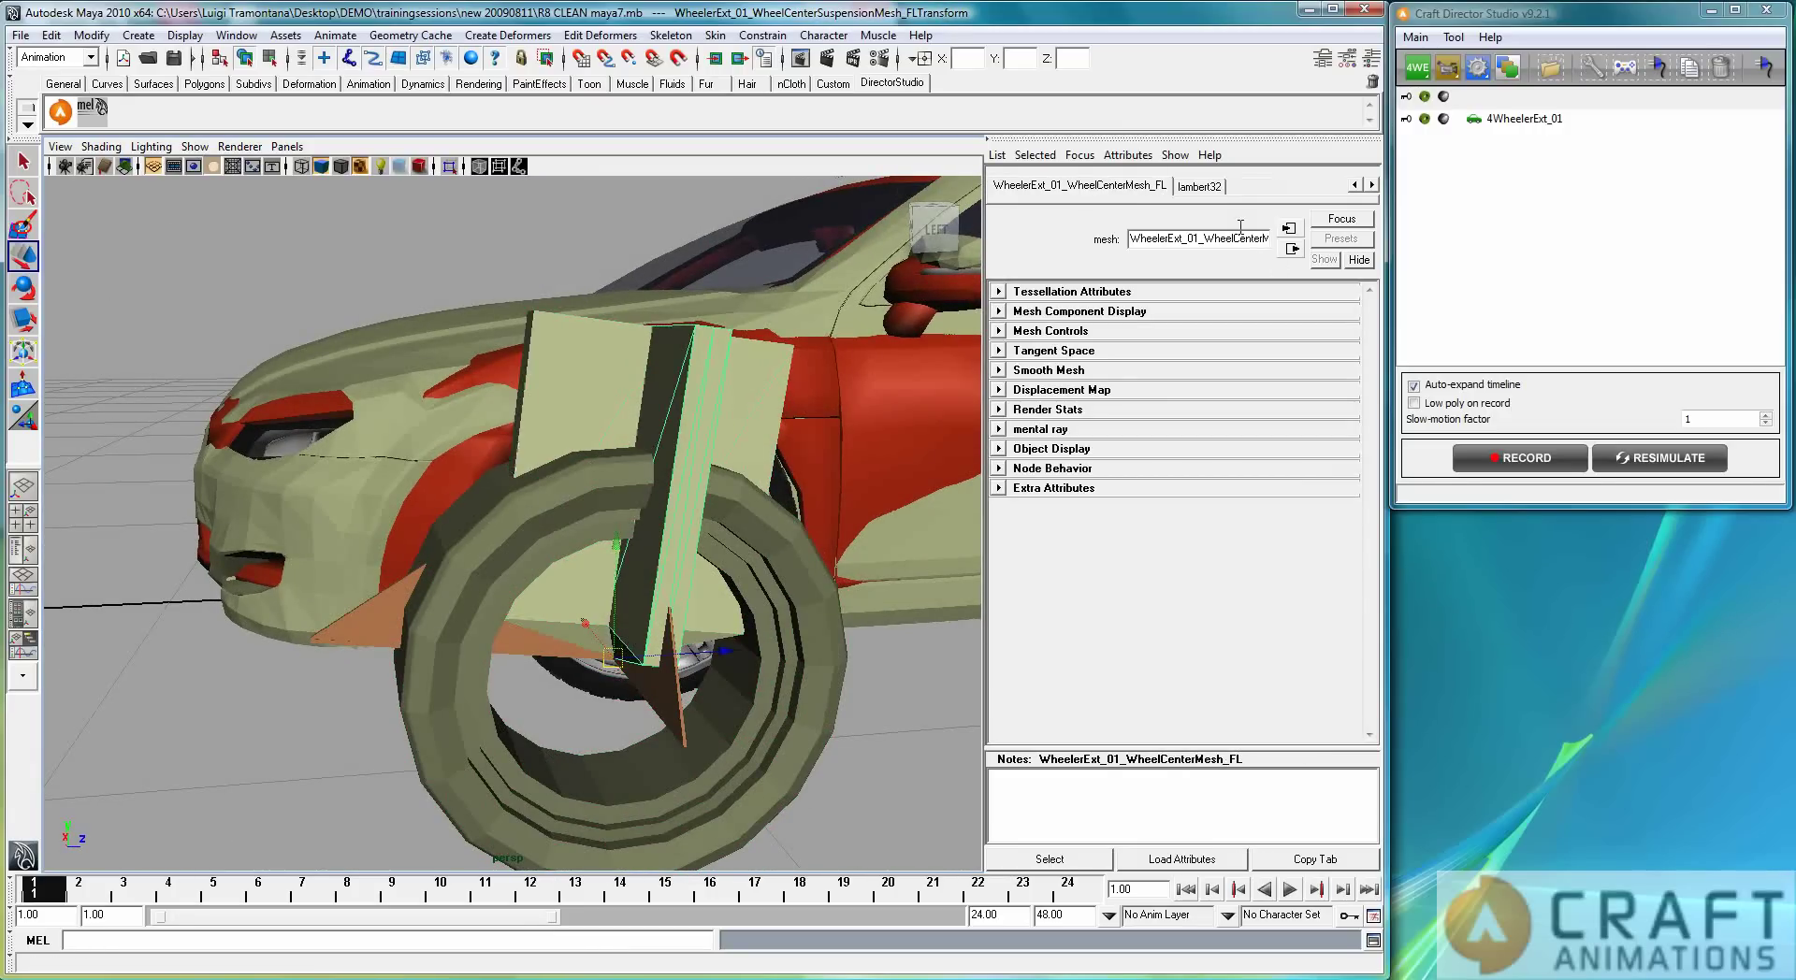
{"action": "left_click", "coordinate": [795, 745]}
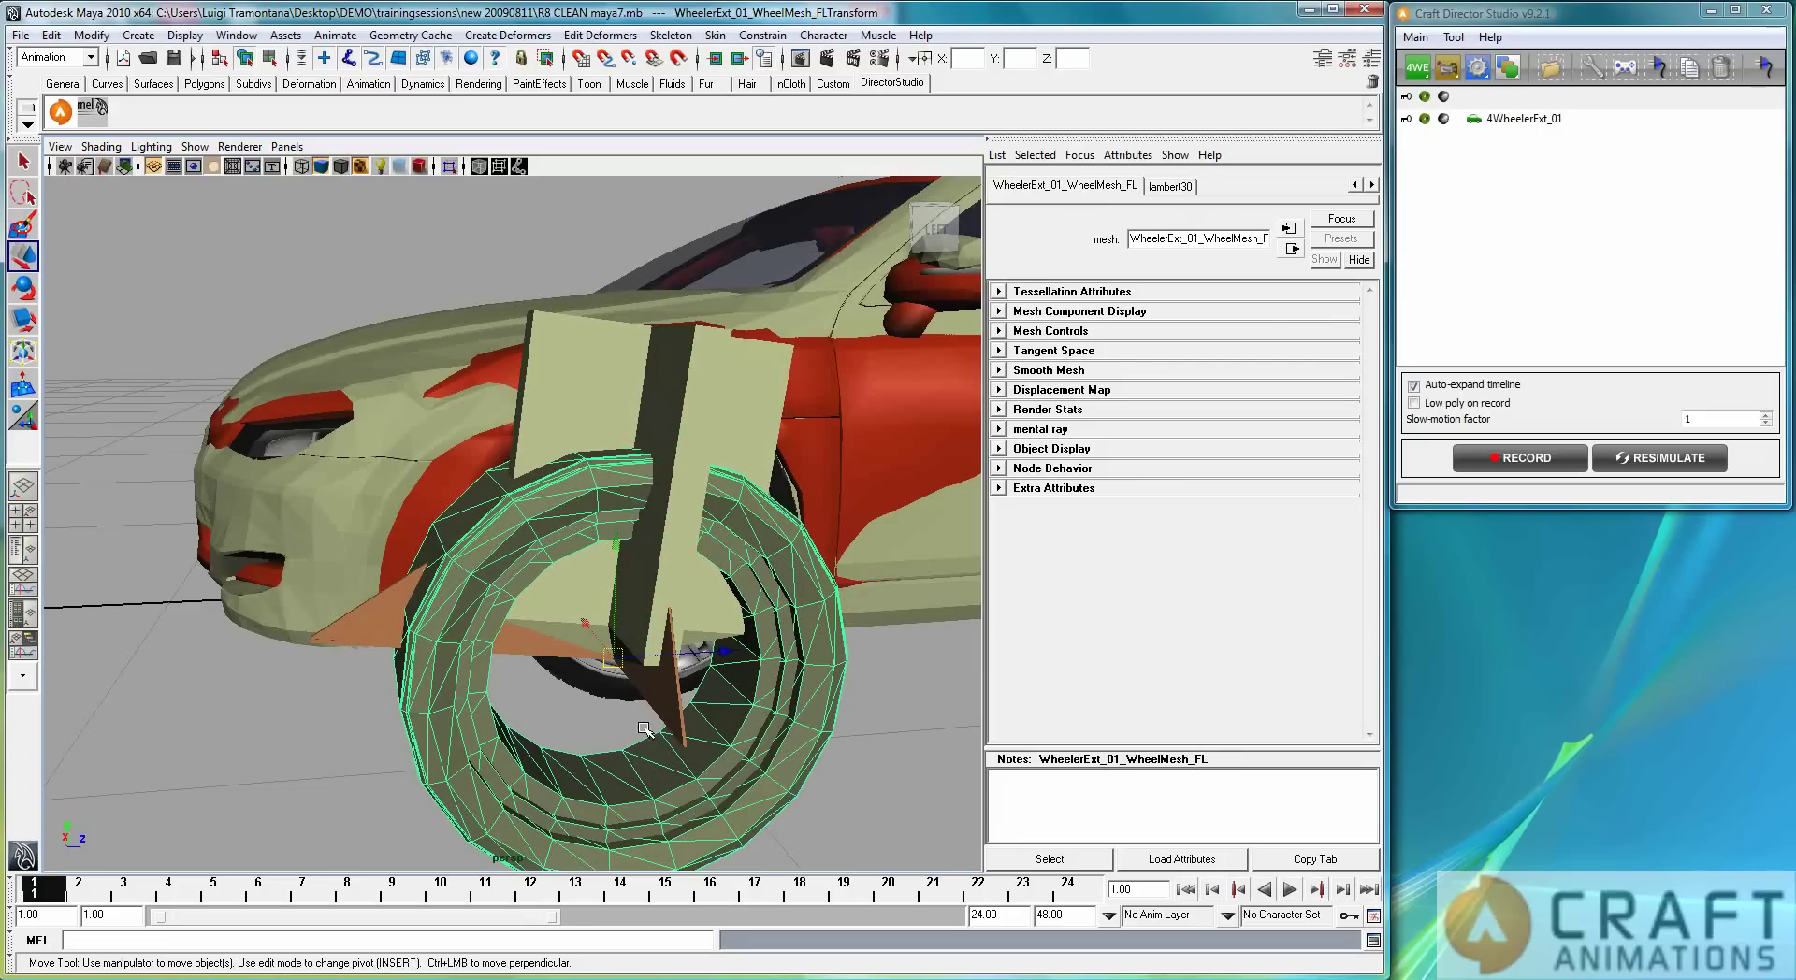
{"action": "left_click_drag", "start_coordinate": [643, 729], "coordinate": [918, 689], "text": "alt"}
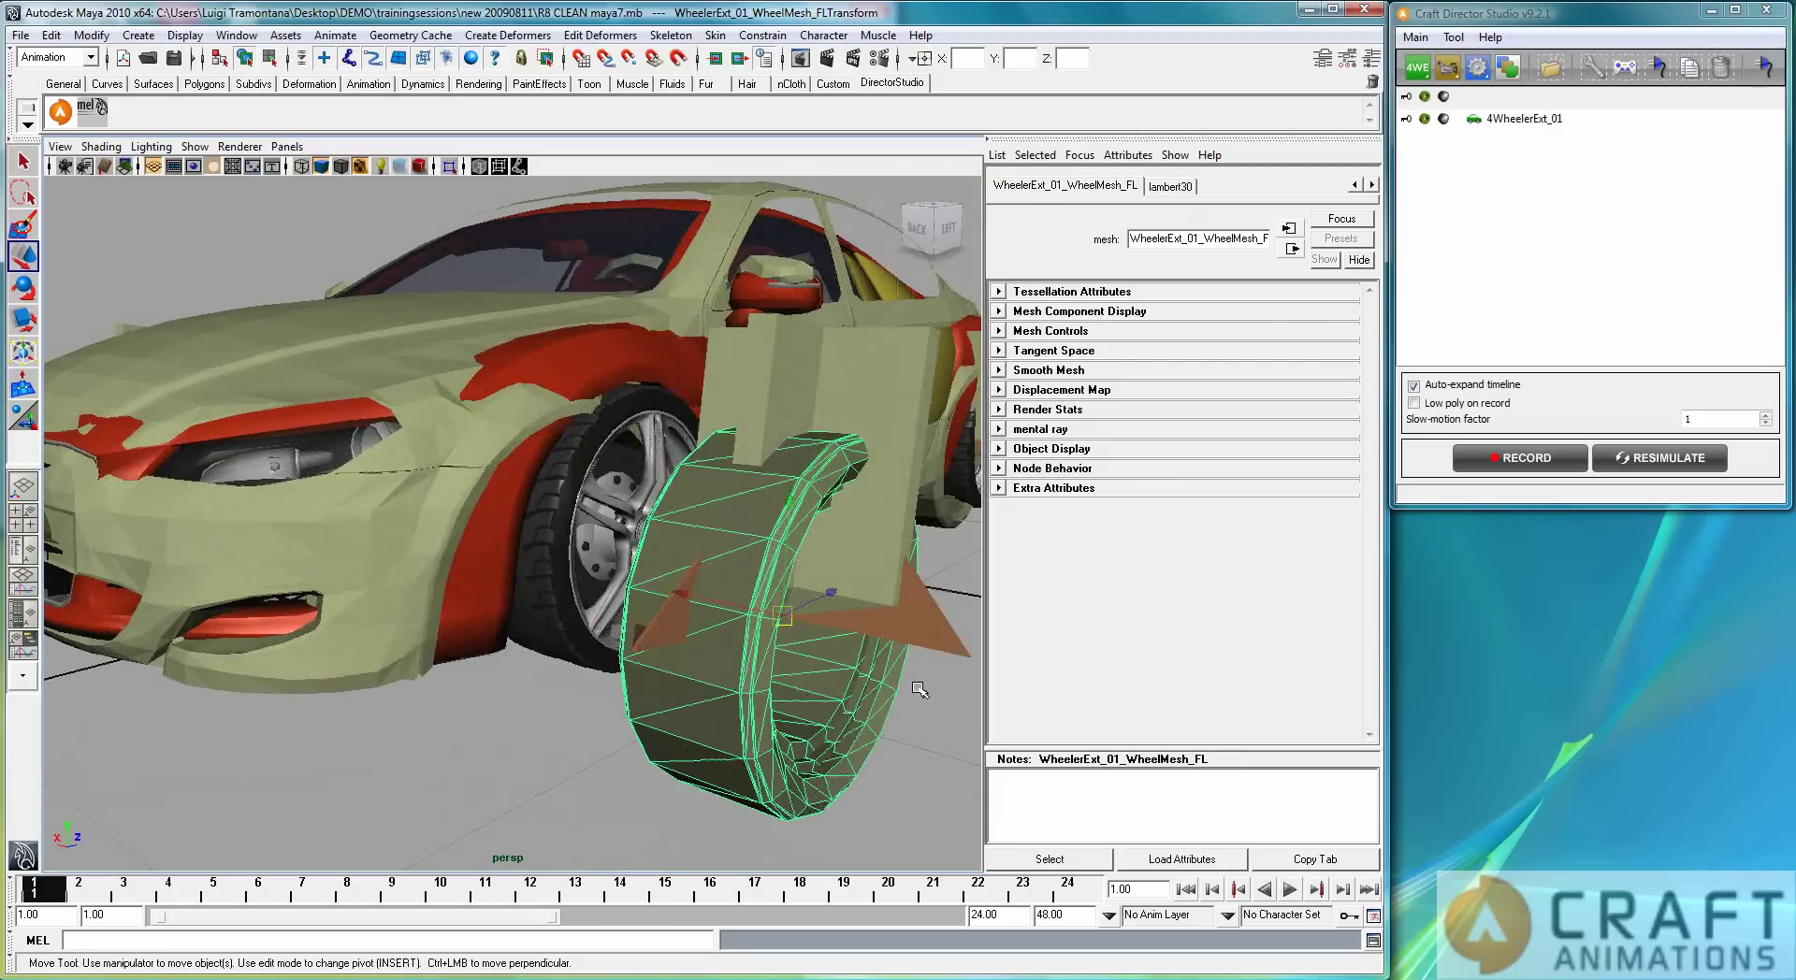
{"action": "left_click", "coordinate": [939, 639]}
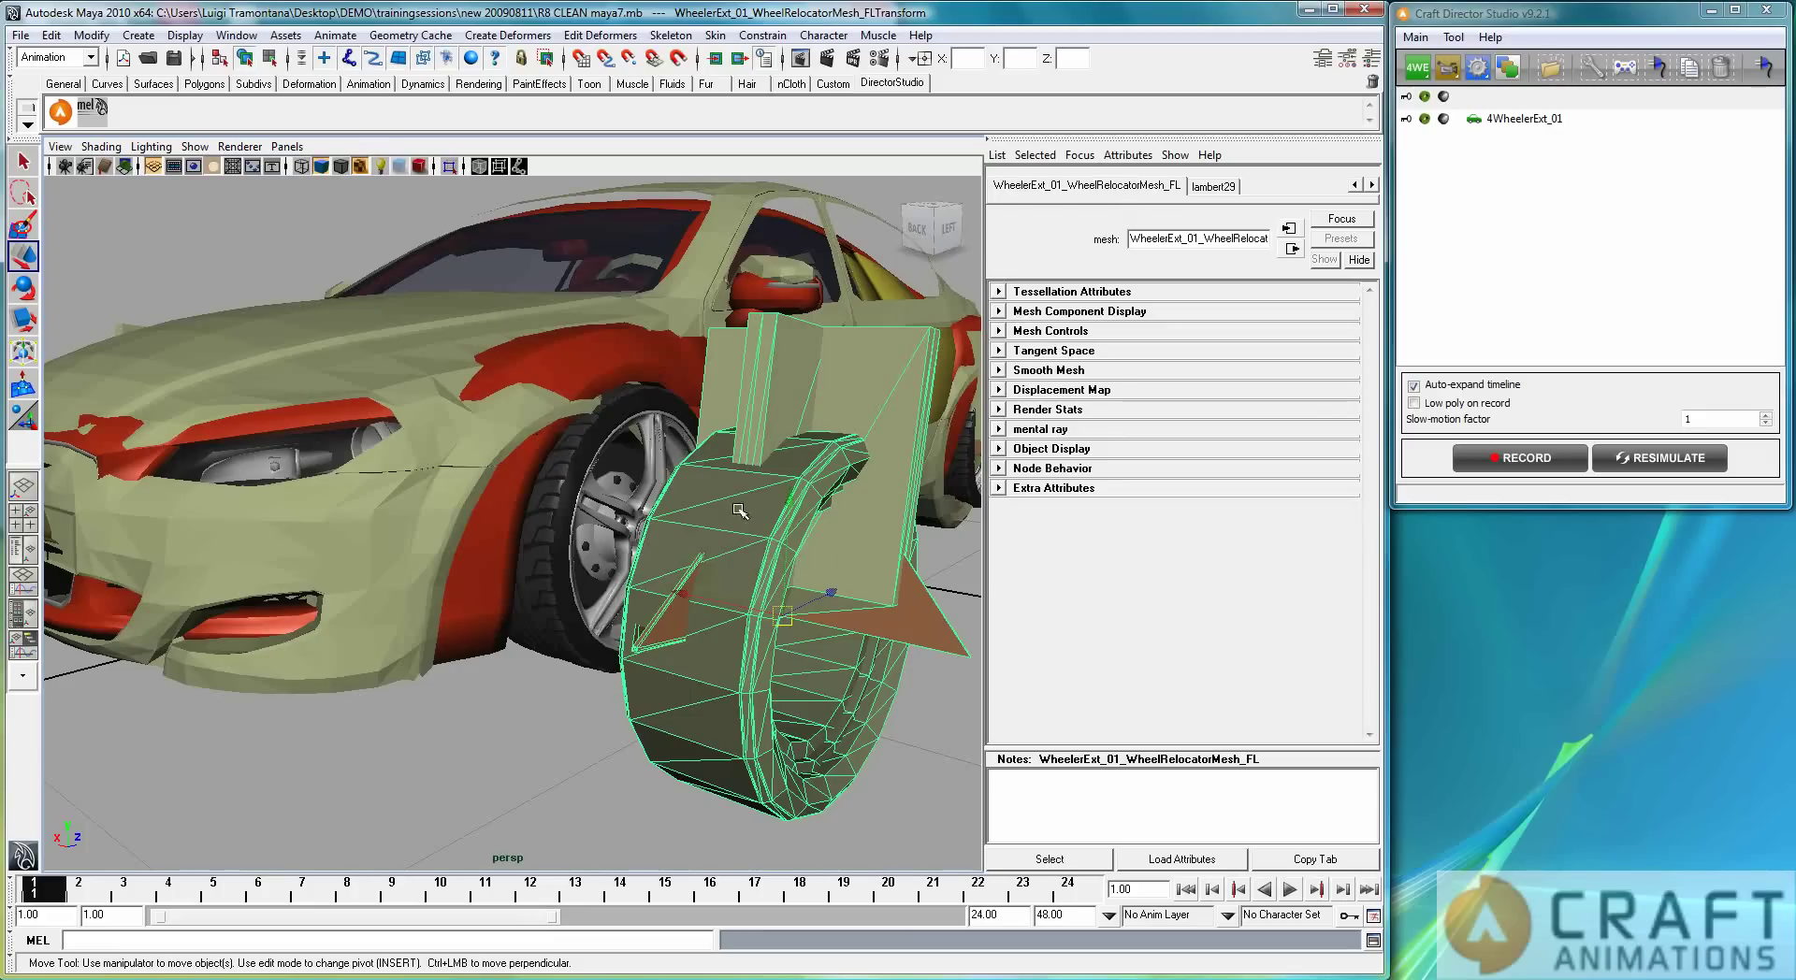
Step: Center the pivot of the red car's front-left wheel, R8_wheel_FL
{"action": "left_click", "coordinate": [567, 597]}
{"action": "left_click", "coordinate": [92, 35]}
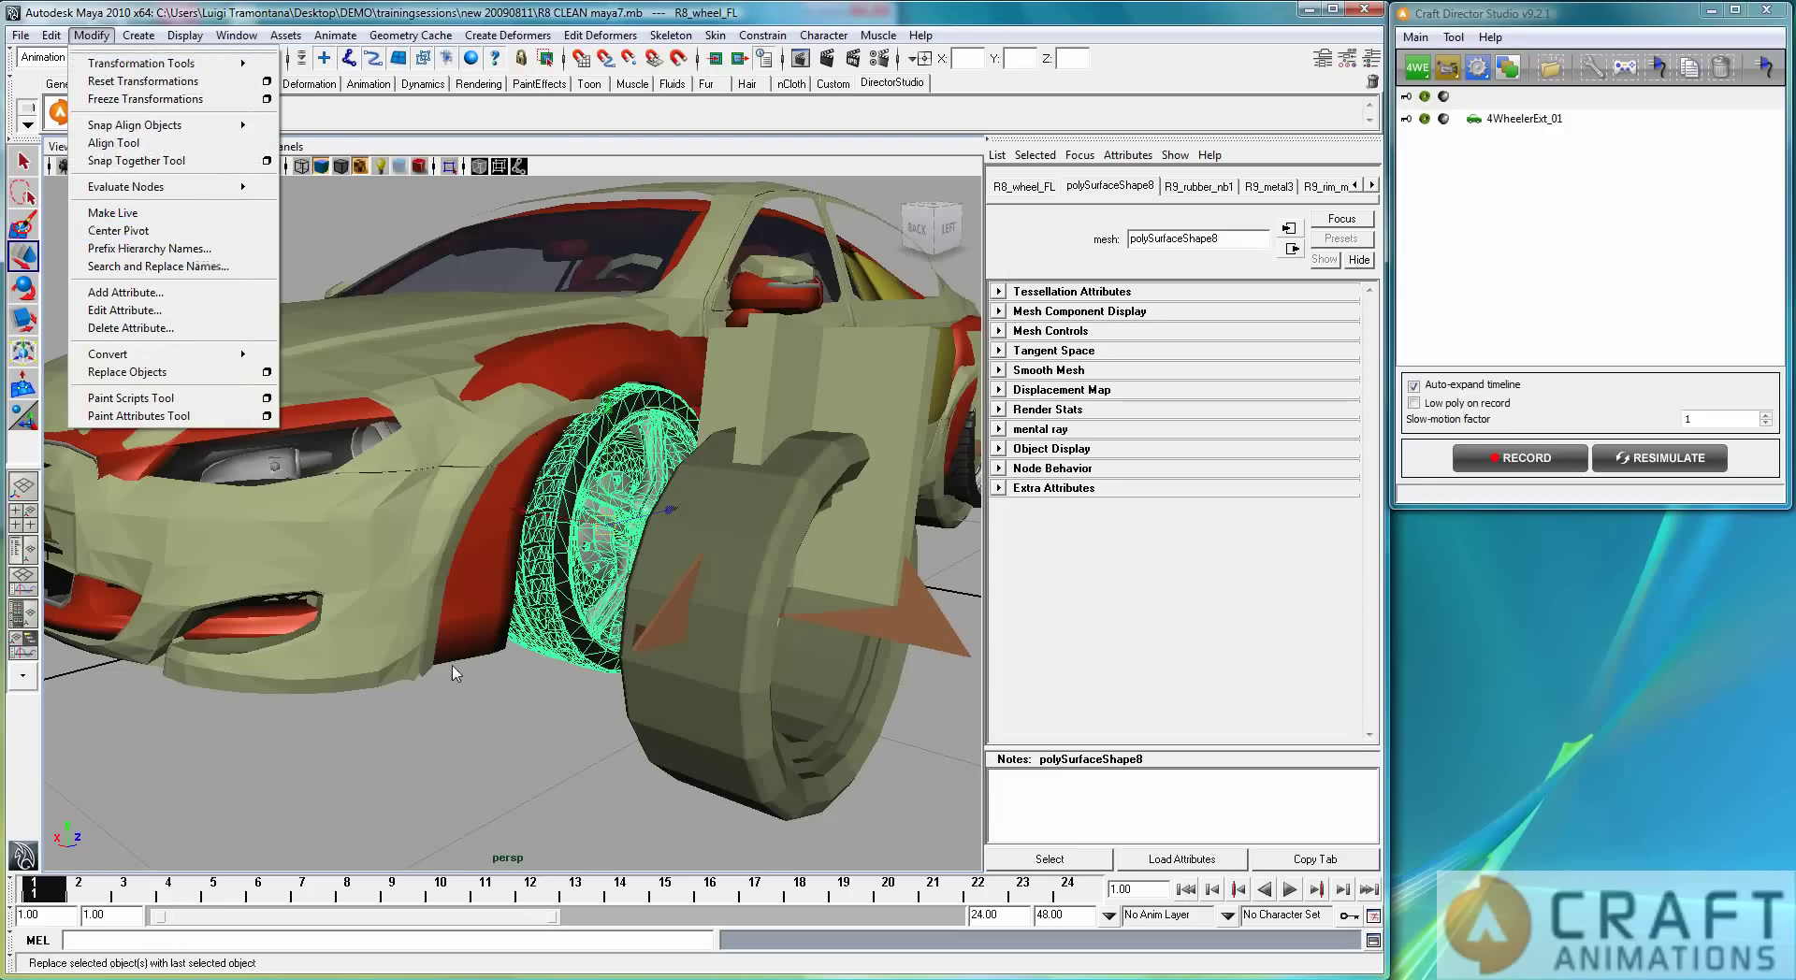
{"action": "left_click", "coordinate": [140, 234]}
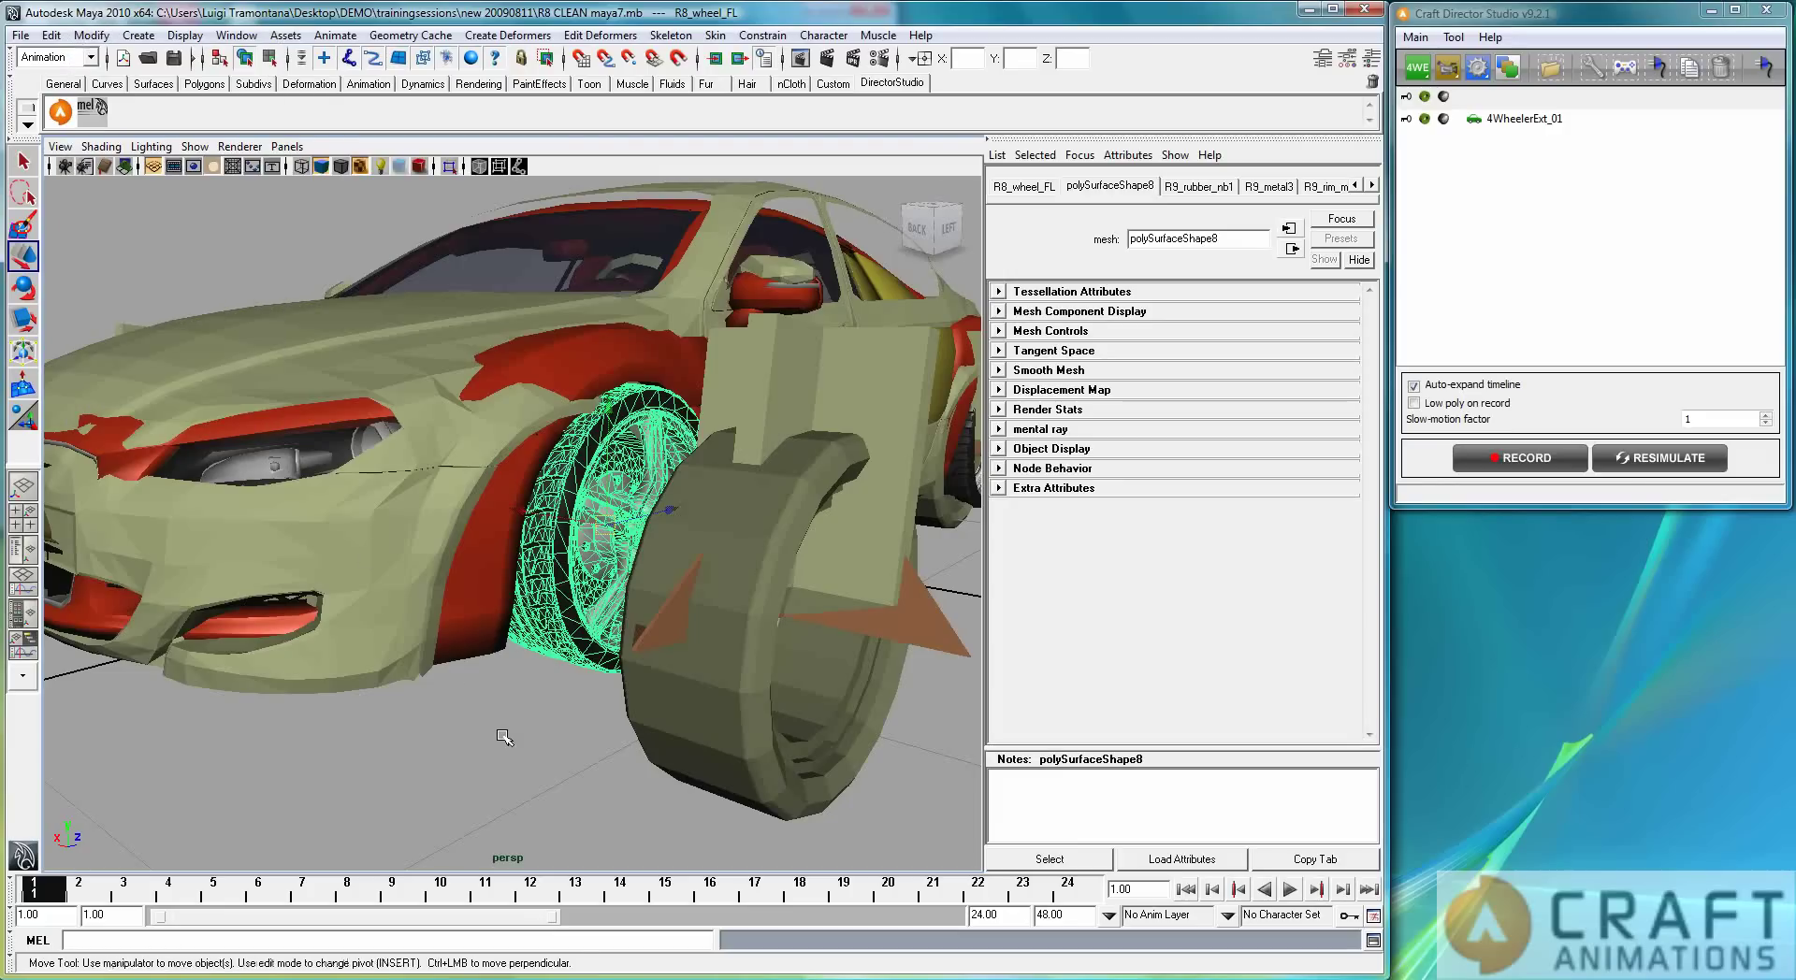
Step: Open the Craft Director Studio help documentation and view the useful scripts for Maya
{"action": "left_click", "coordinate": [1490, 37]}
{"action": "left_click", "coordinate": [1516, 63]}
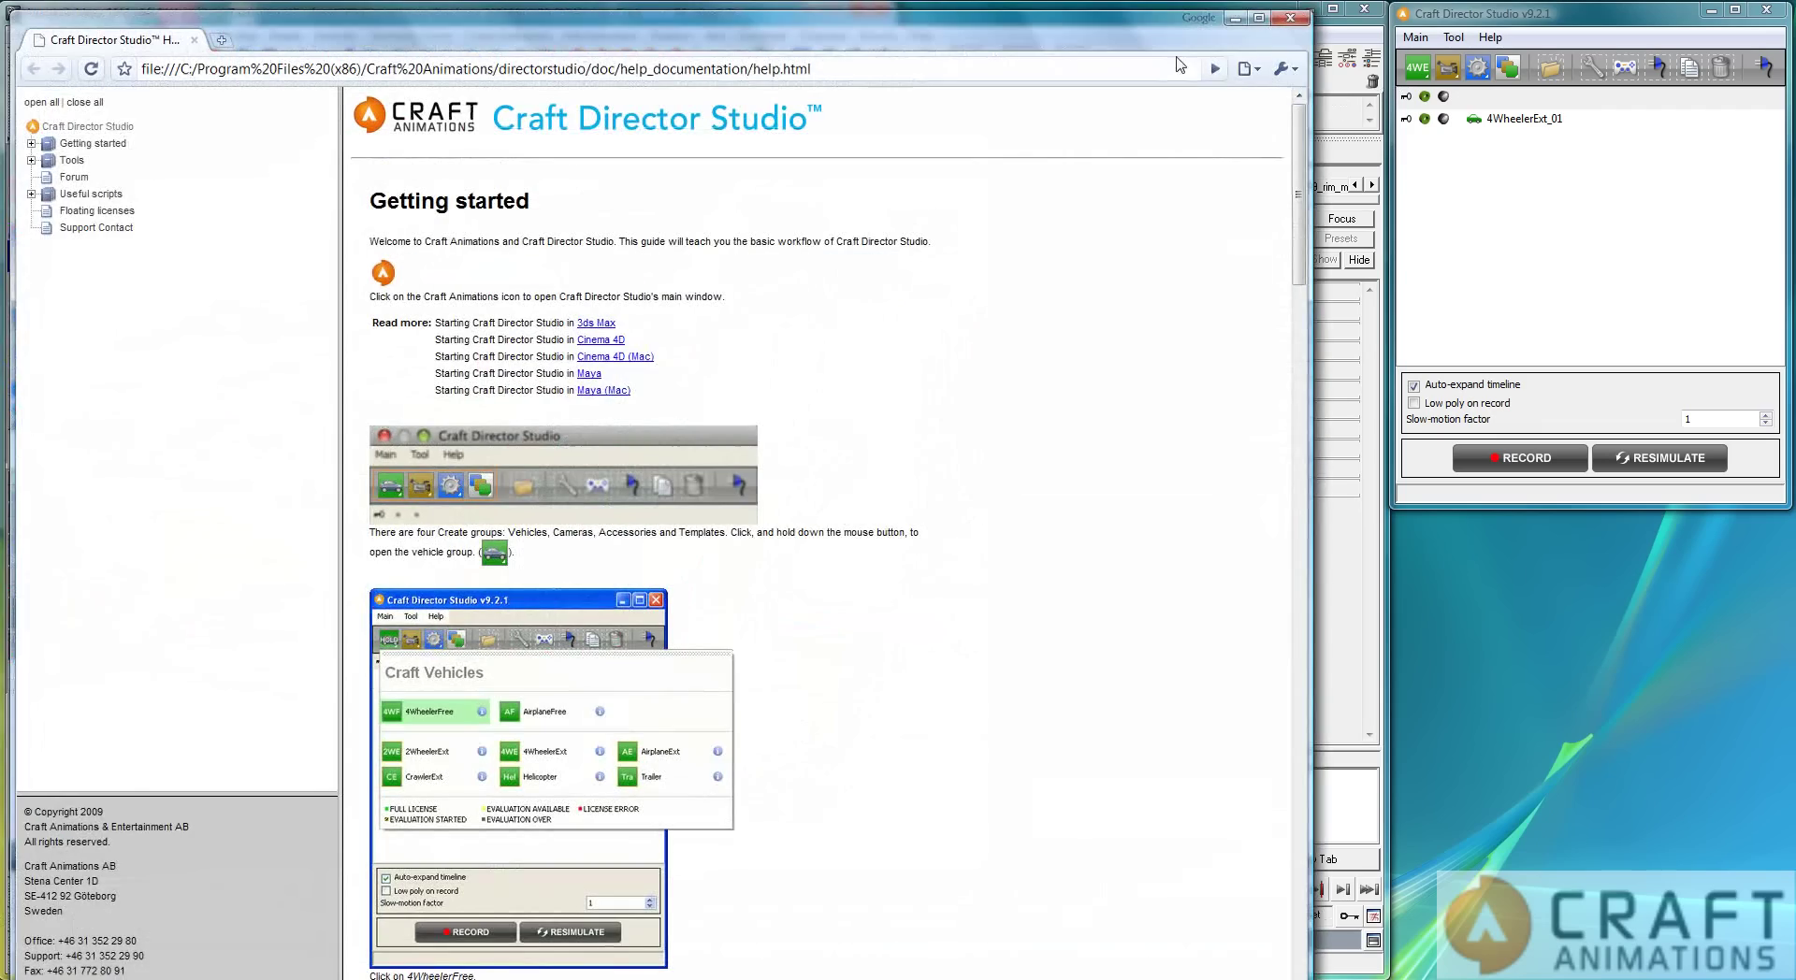
{"action": "left_click_drag", "start_coordinate": [1044, 35], "coordinate": [1378, 40]}
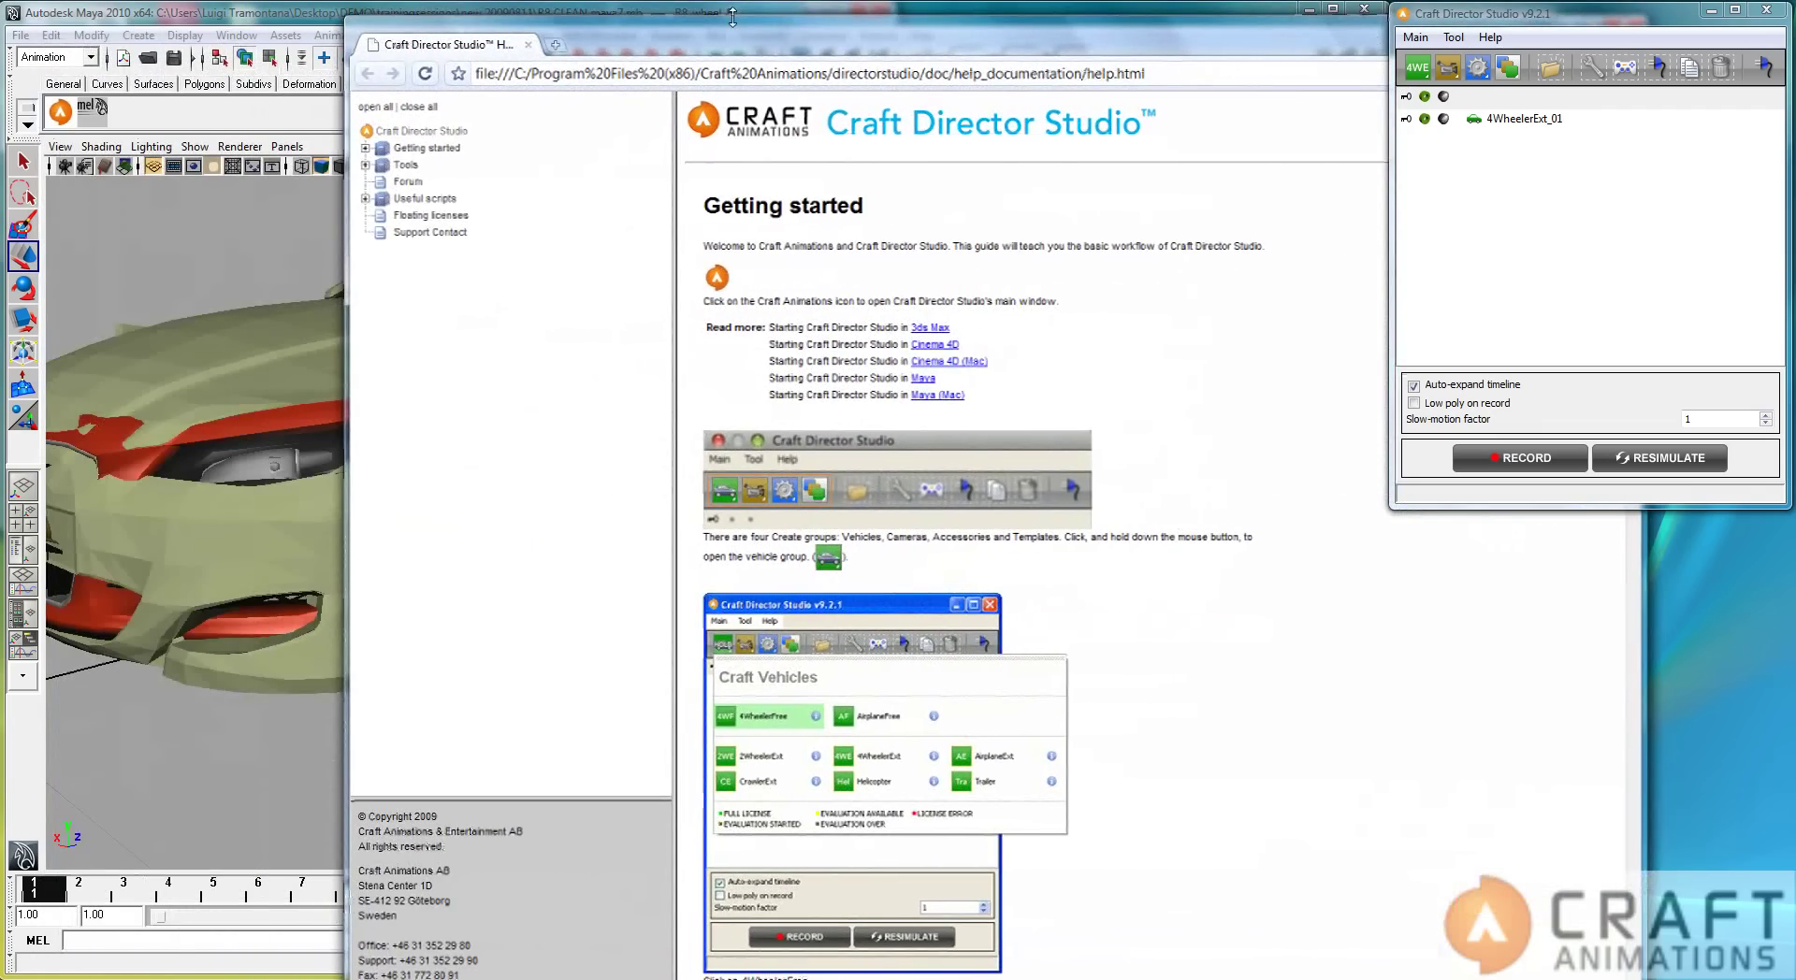
{"action": "left_click_drag", "start_coordinate": [734, 35], "coordinate": [950, 20]}
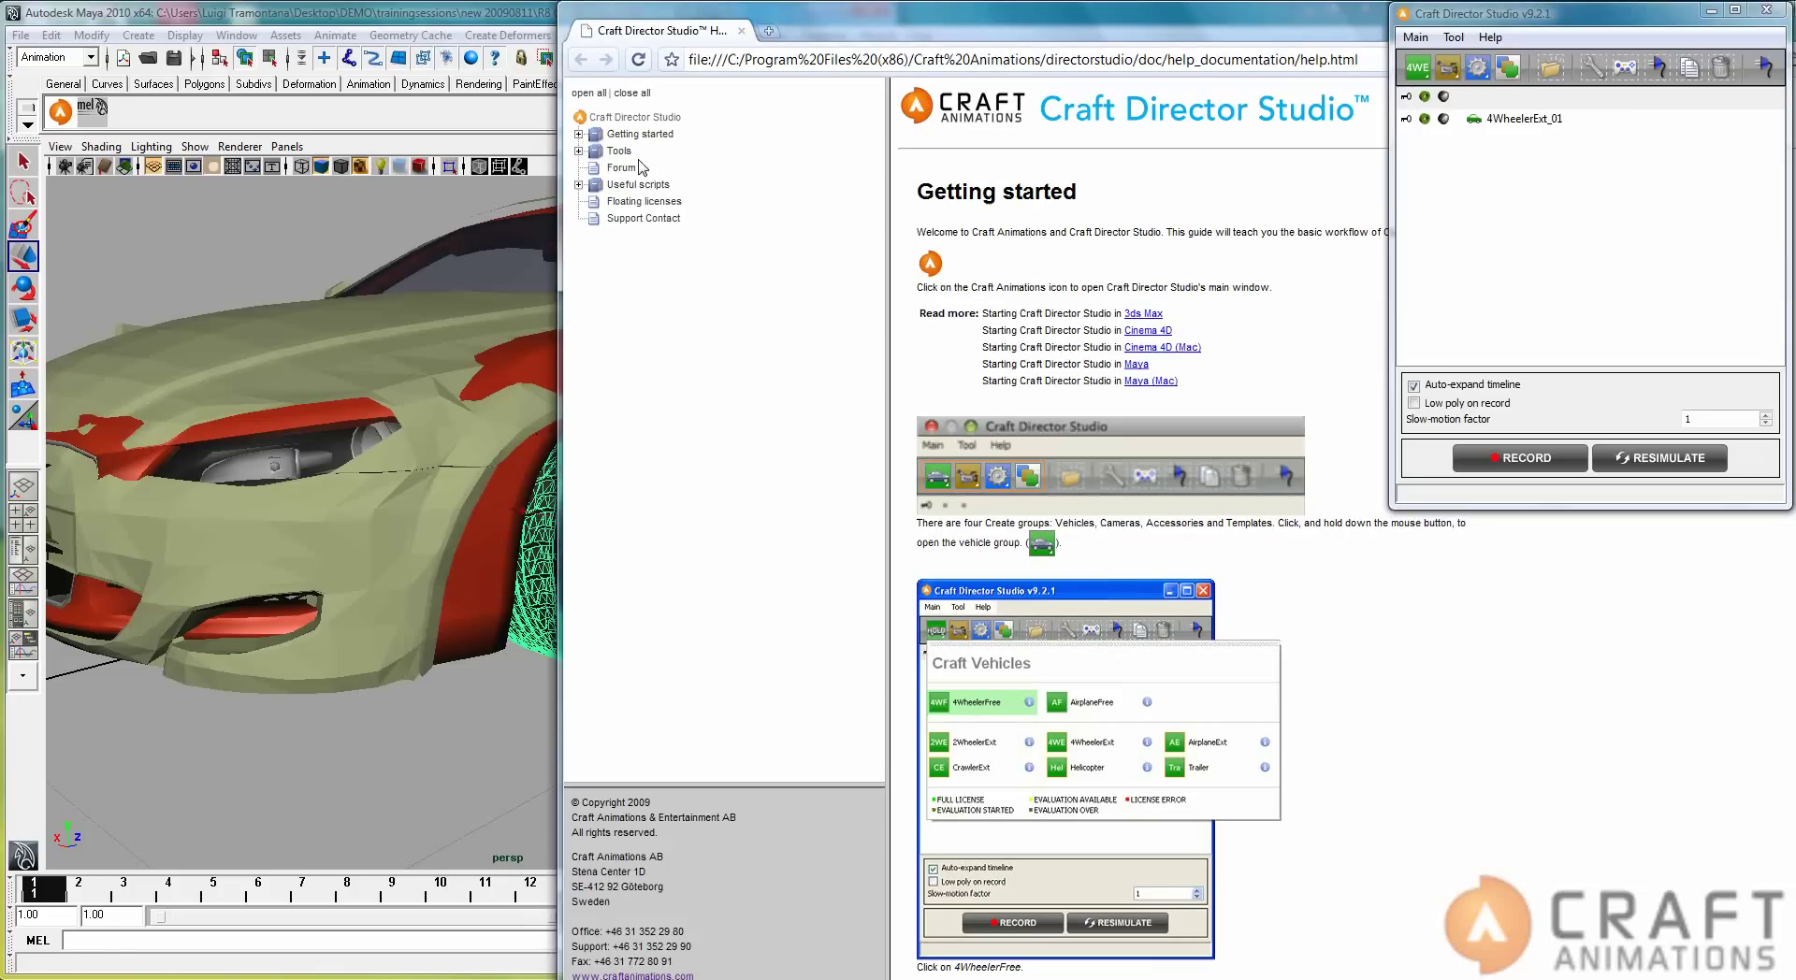
{"action": "left_click", "coordinate": [578, 184]}
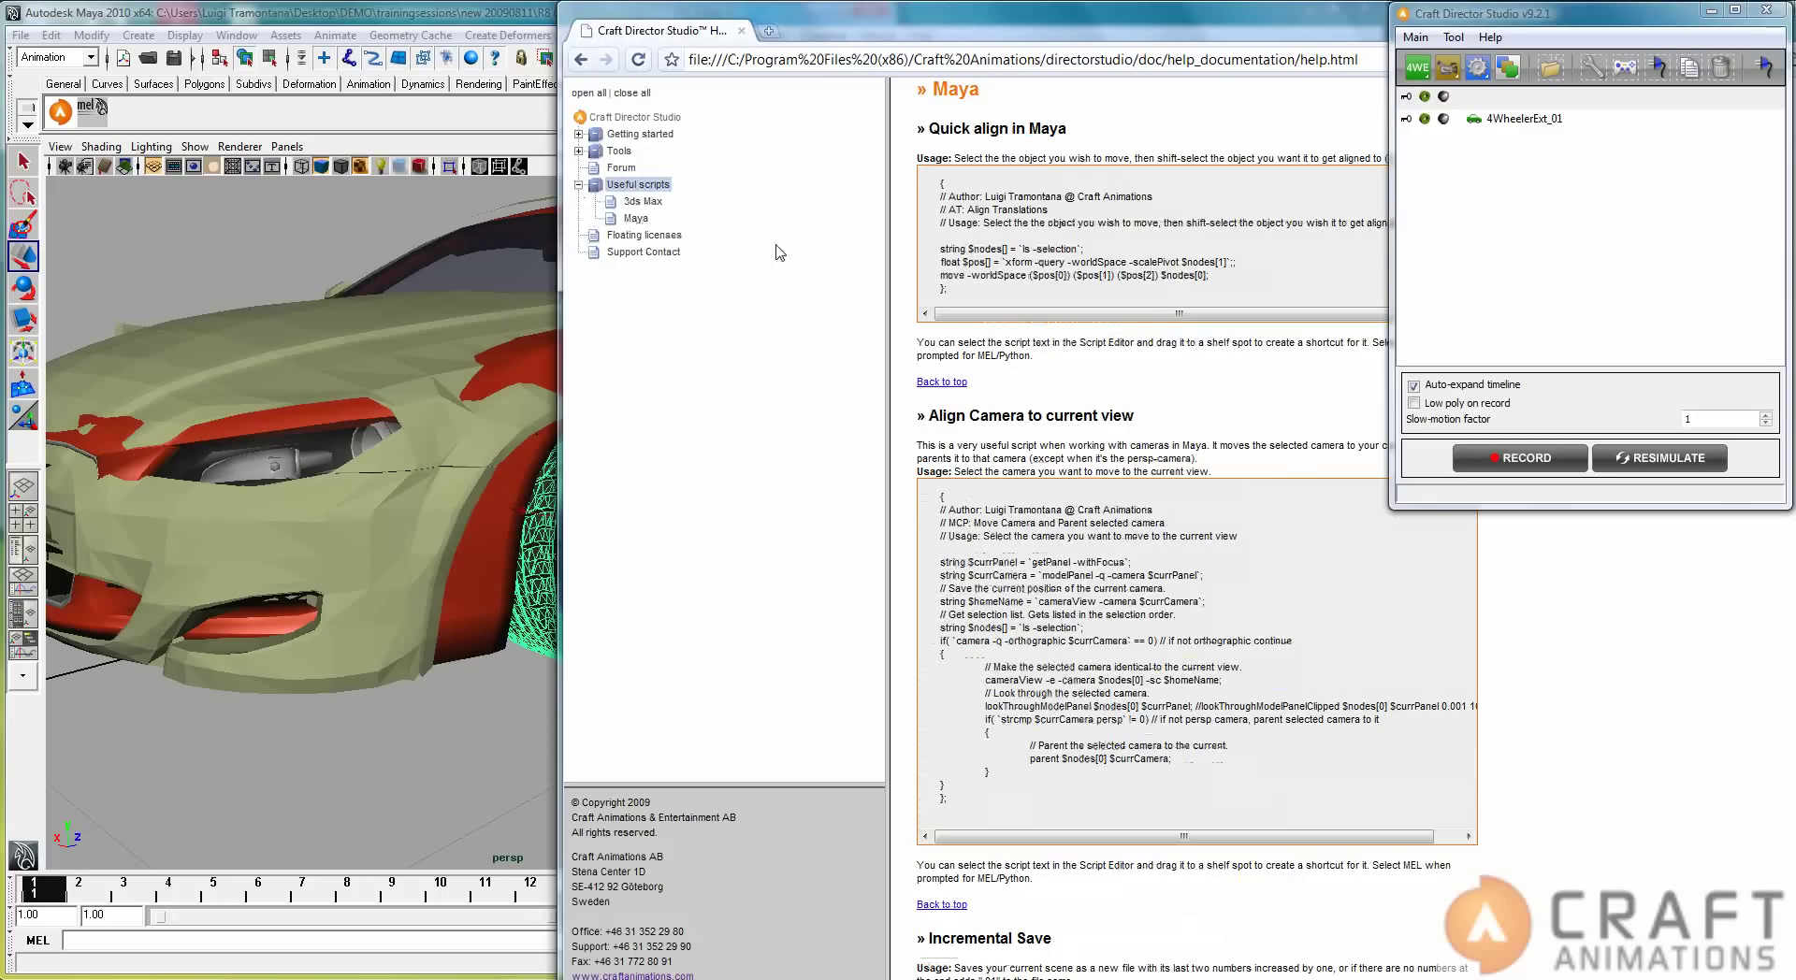
Step: Examine the Quick align in Maya script in the help page and close the documentation
{"action": "left_click_drag", "start_coordinate": [987, 298], "coordinate": [936, 178]}
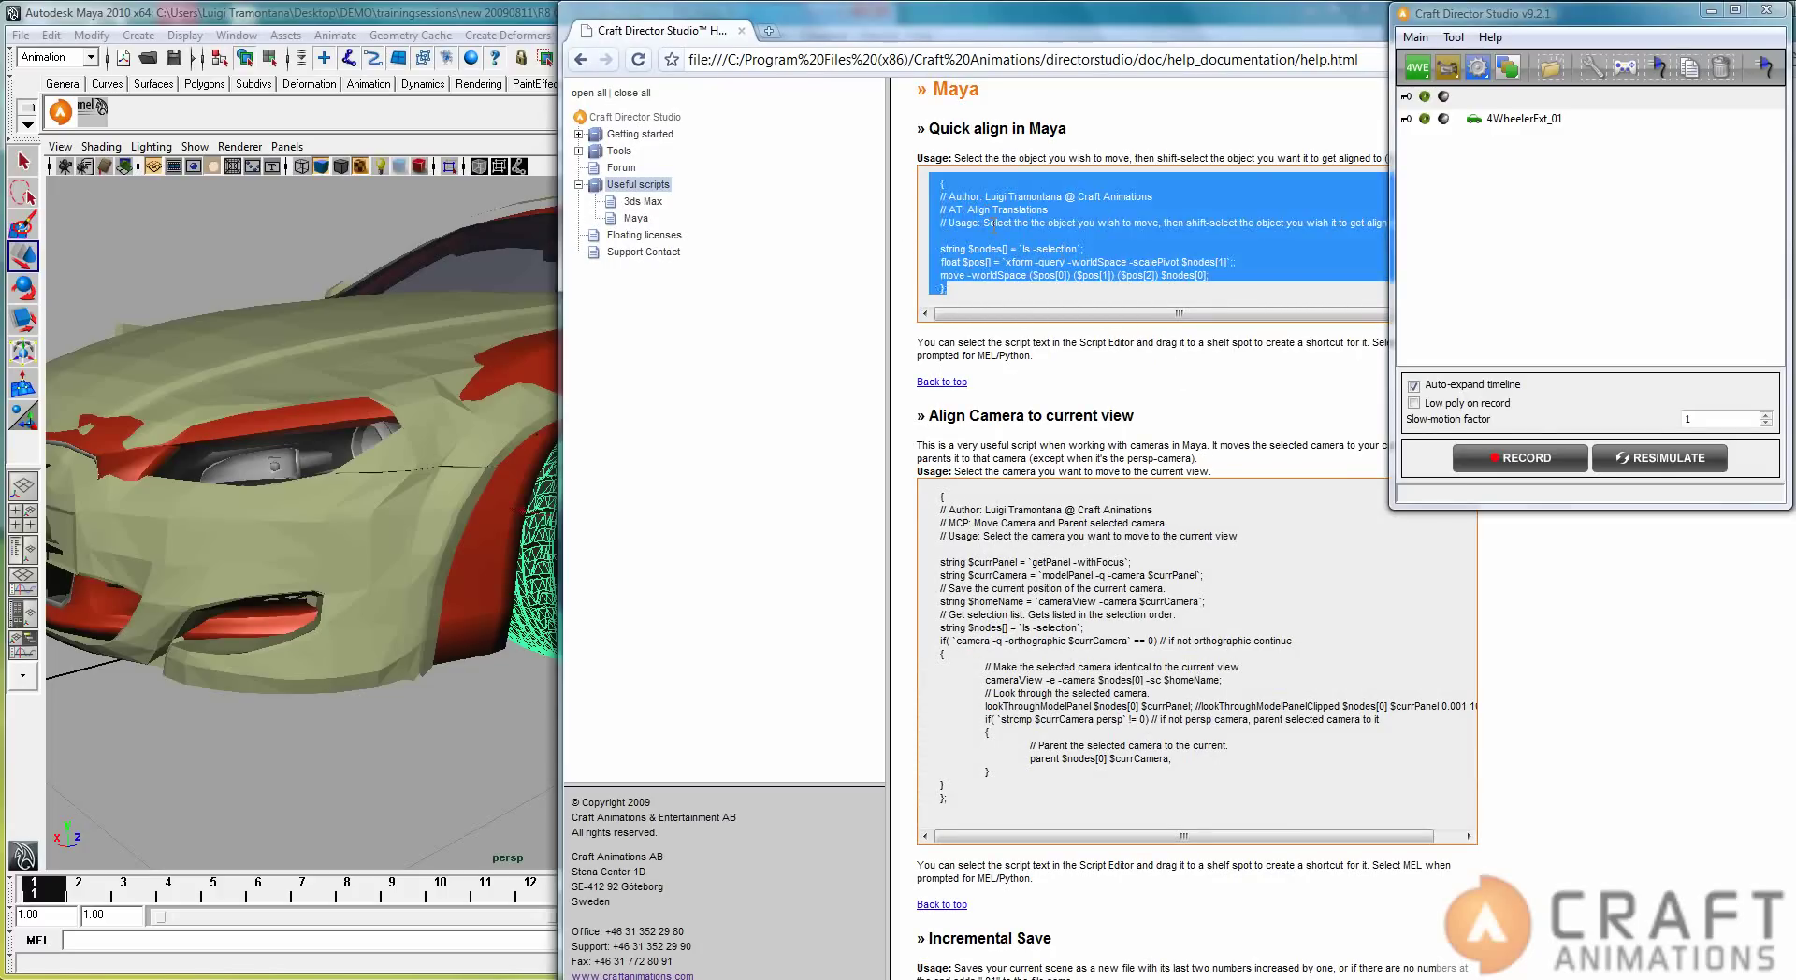
{"action": "left_click_drag", "start_coordinate": [993, 225], "coordinate": [943, 195]}
{"action": "left_click_drag", "start_coordinate": [1192, 14], "coordinate": [672, 23]}
{"action": "left_click", "coordinate": [1316, 18]}
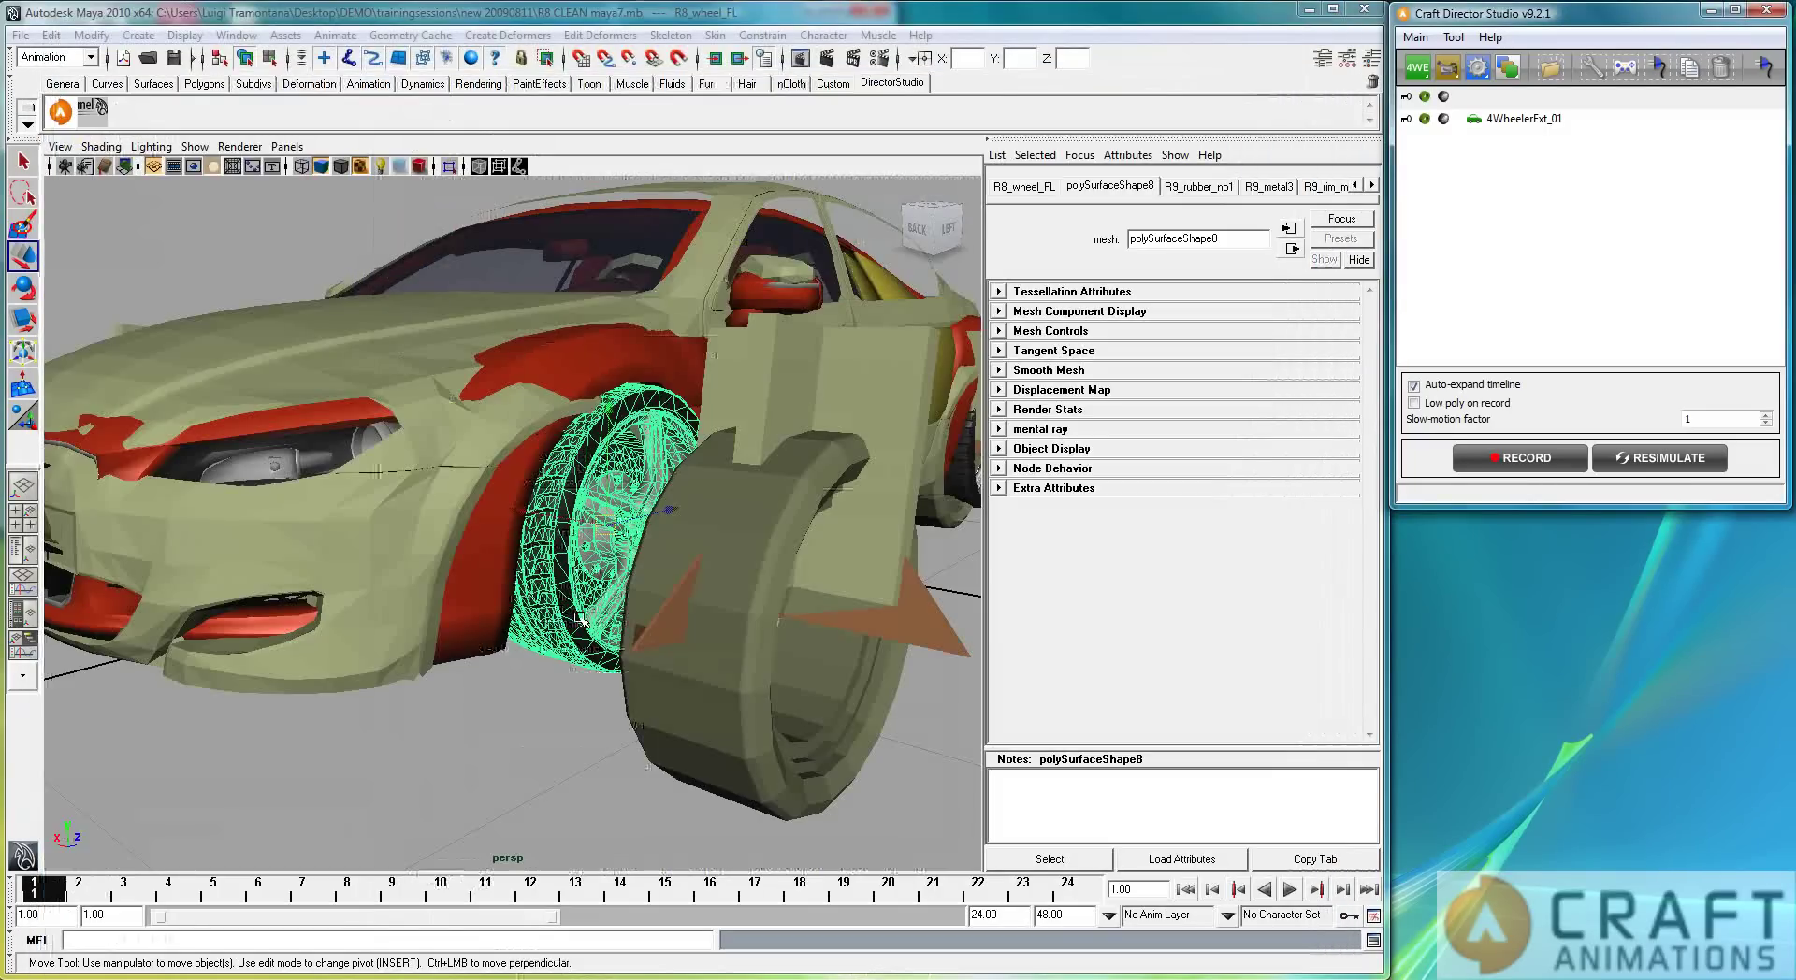
Step: Align the rig's front-left wheel relocator to R8_wheel_FL with the quick align script
{"action": "left_click", "coordinate": [821, 790]}
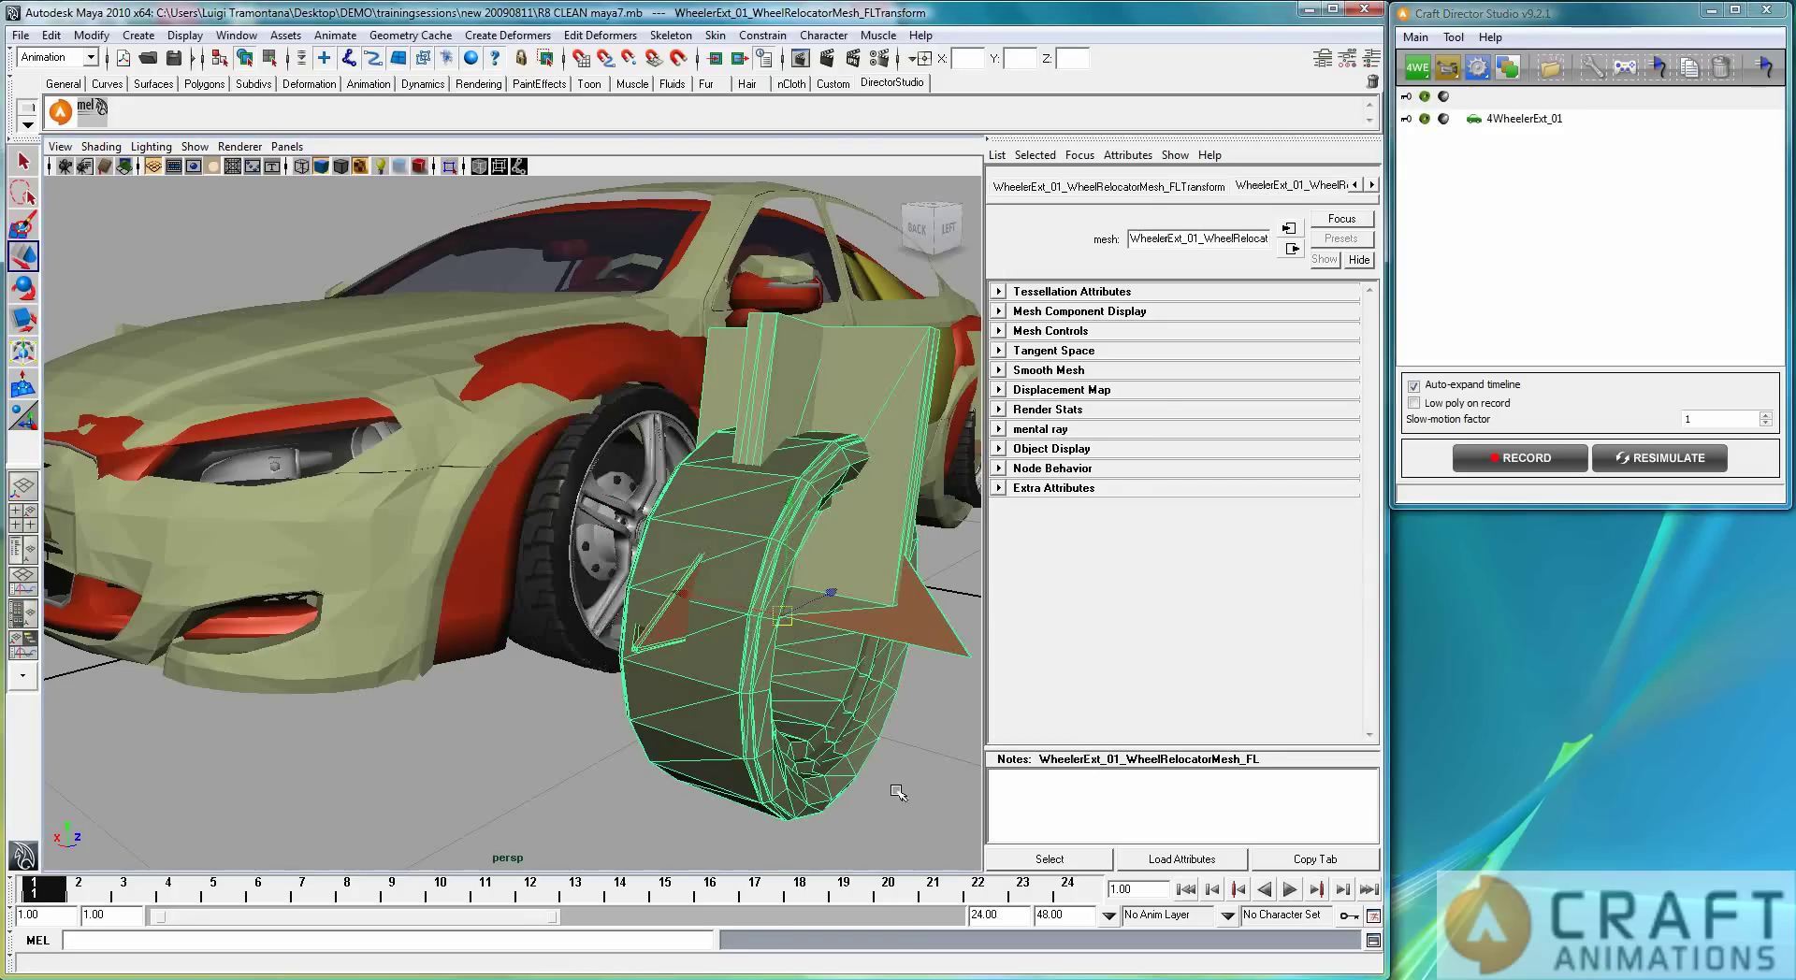
{"action": "left_click", "coordinate": [562, 621]}
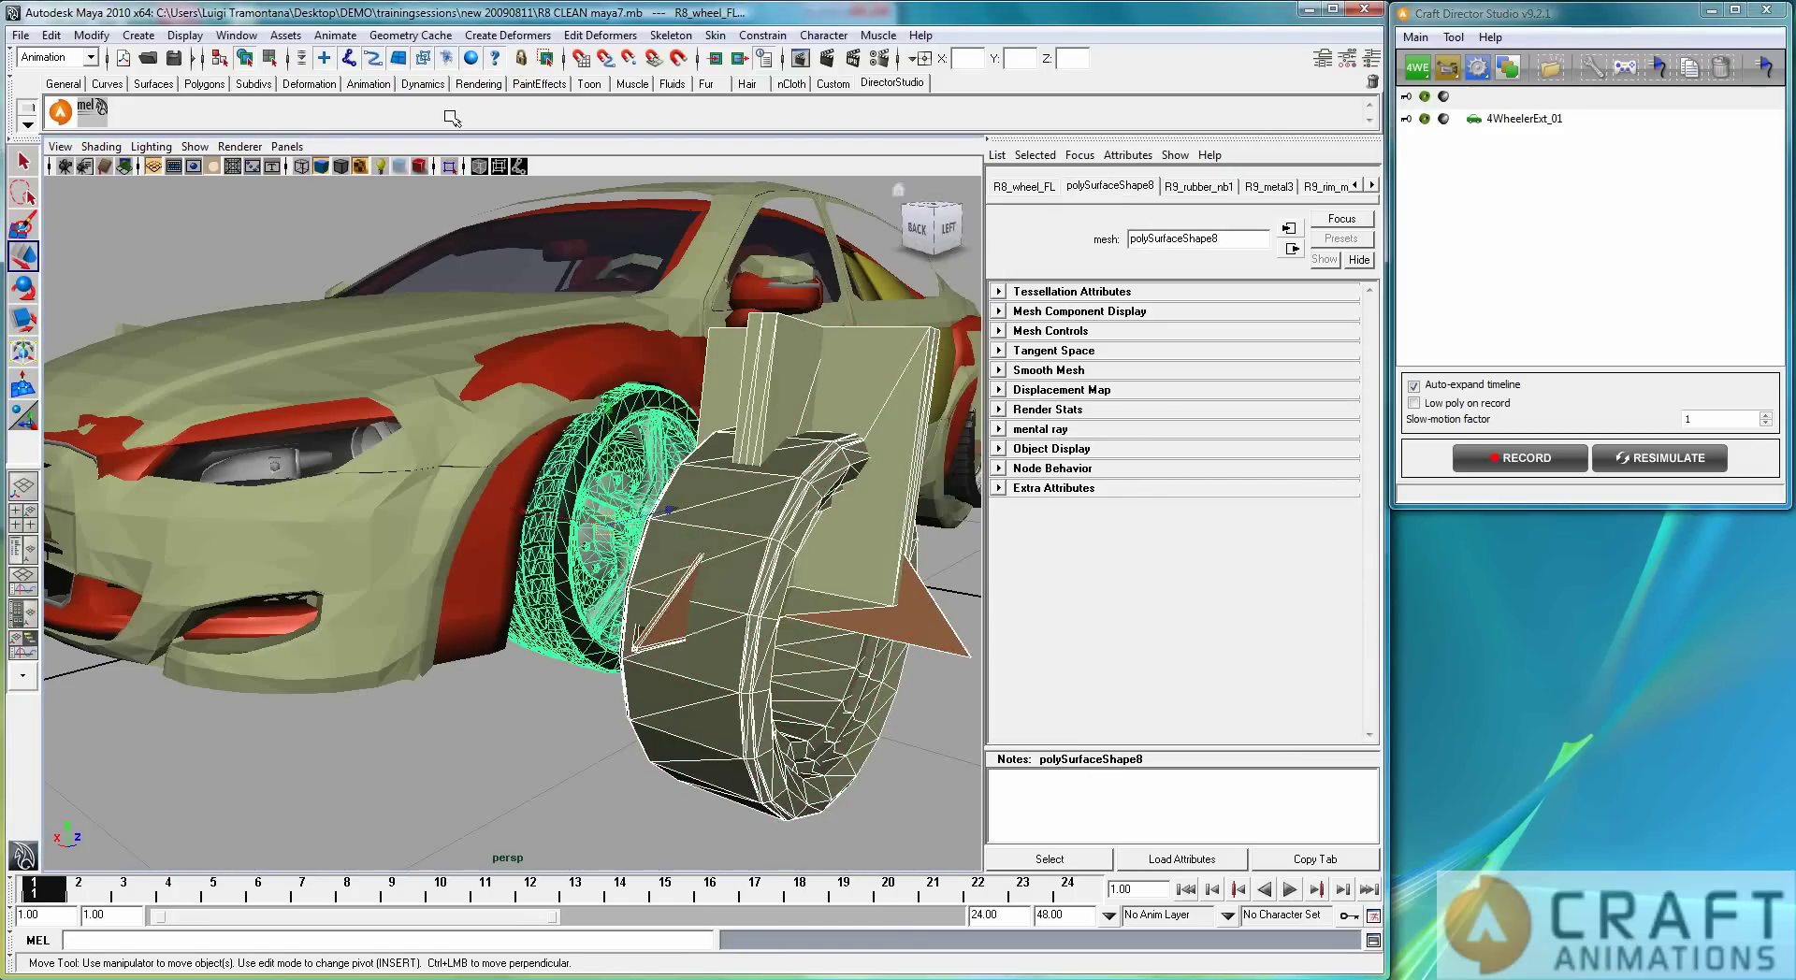
{"action": "left_click", "coordinate": [99, 118]}
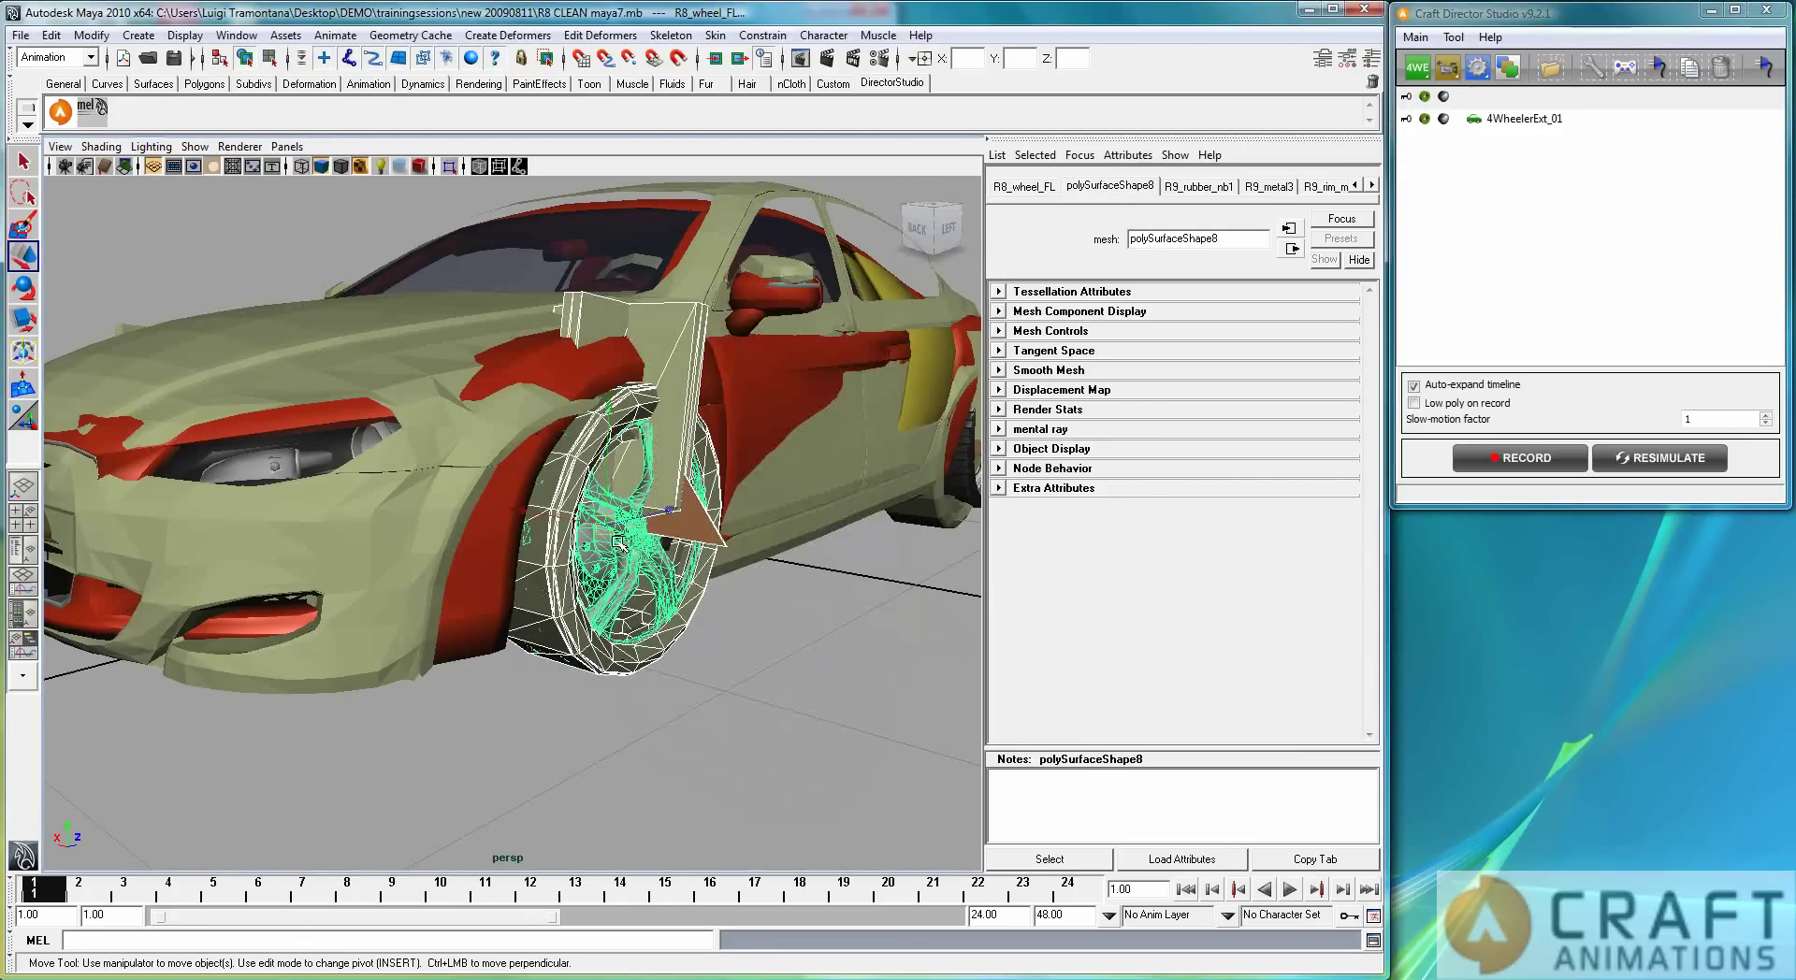
Step: Align the rig's rear-left wheel relocator to R8_wheel_RL with the quick align script
{"action": "left_click_drag", "start_coordinate": [899, 552], "coordinate": [844, 524], "text": "alt"}
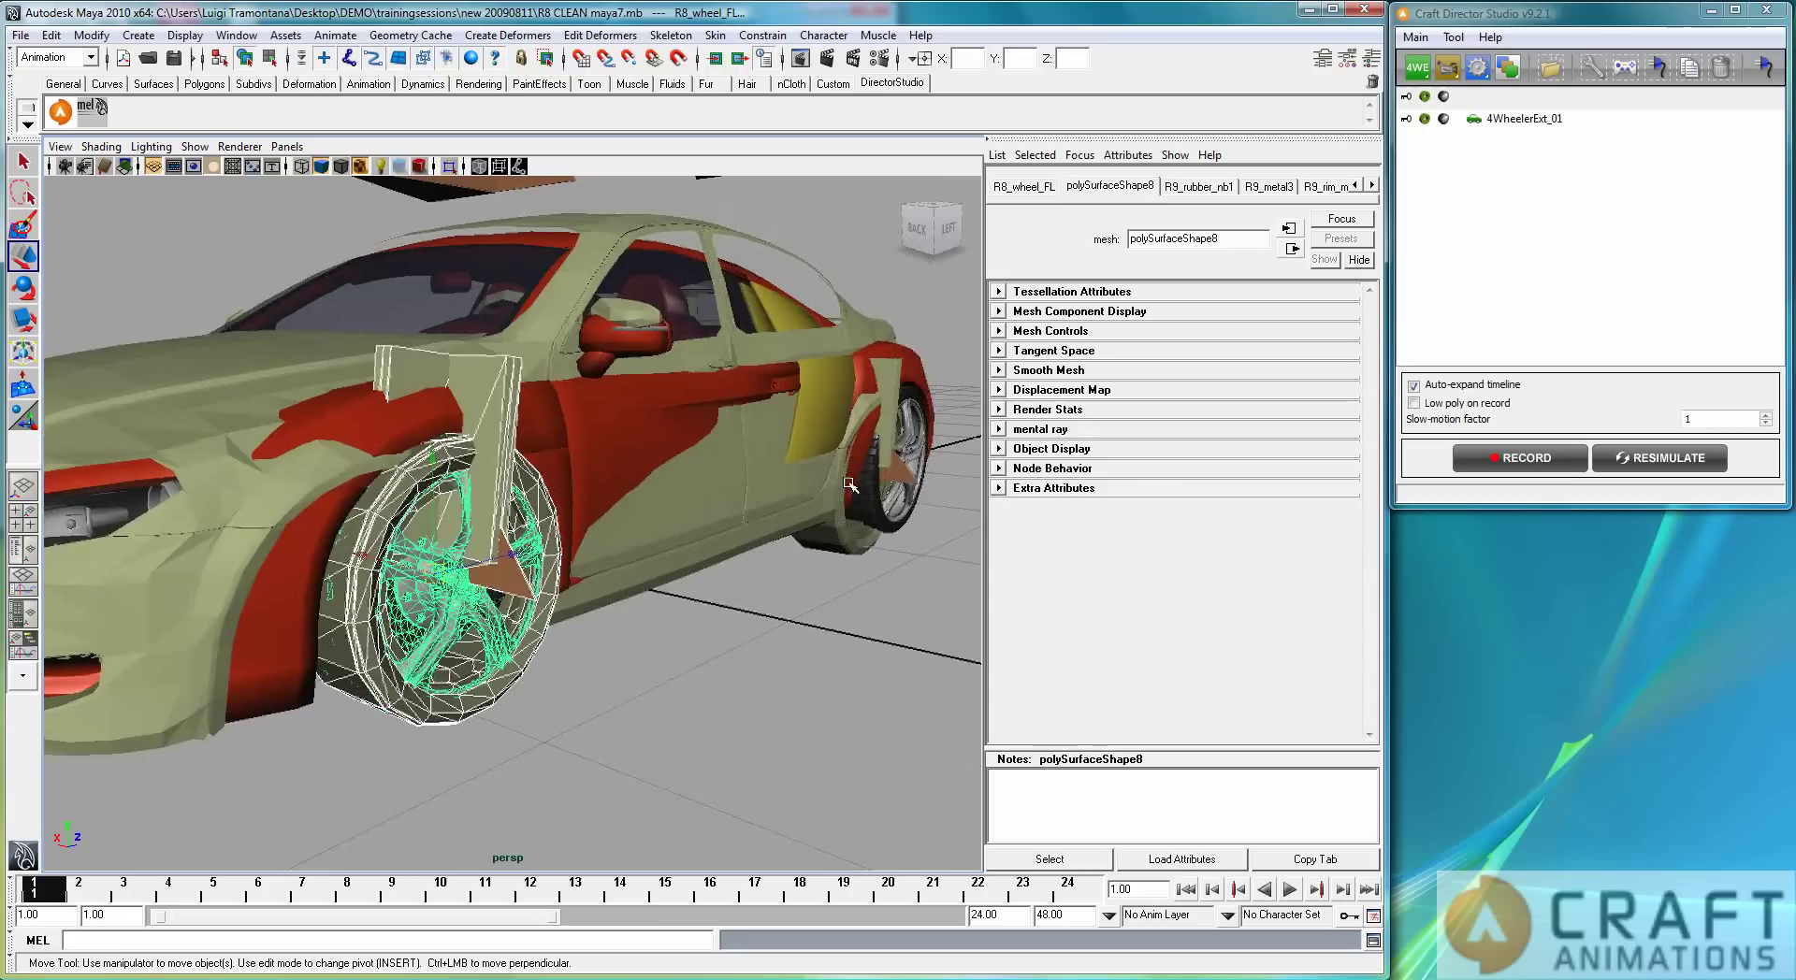
{"action": "left_click", "coordinate": [901, 479]}
{"action": "left_click", "coordinate": [916, 504], "text": "shift"}
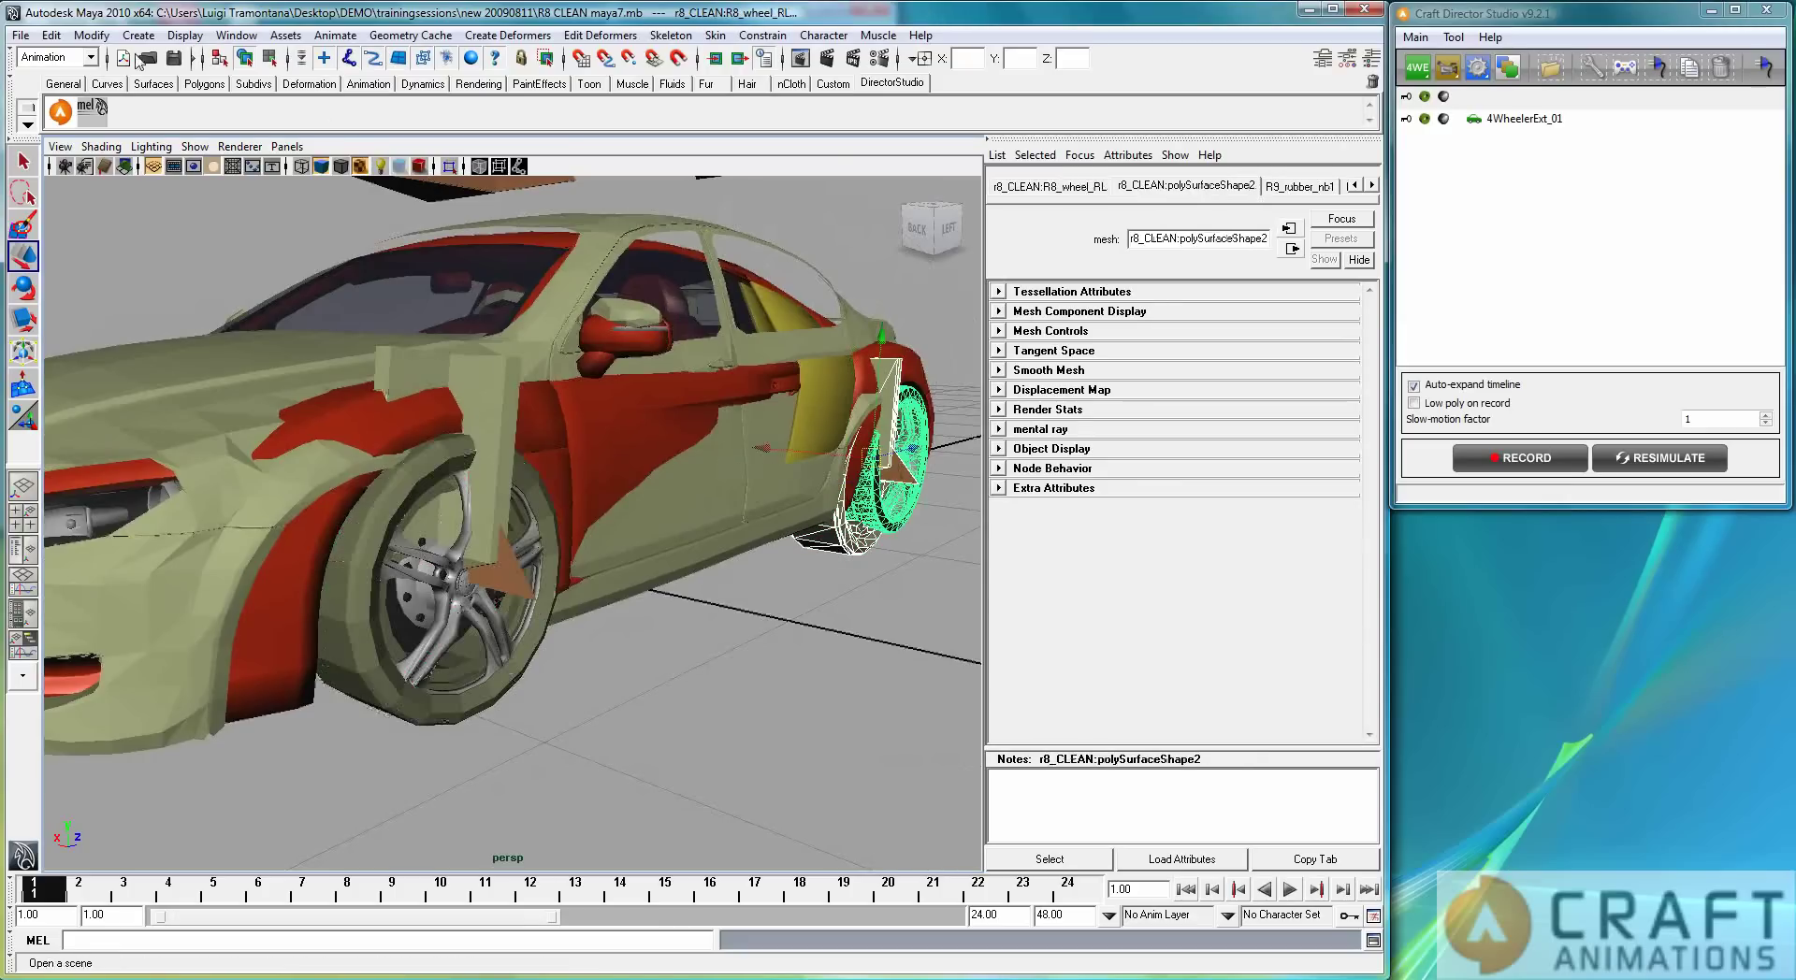
{"action": "left_click", "coordinate": [97, 112]}
Step: Align the rig's front-right wheel relocator to the red car's front-right wheel with the quick align script
{"action": "left_click_drag", "start_coordinate": [311, 432], "coordinate": [384, 776], "text": "alt"}
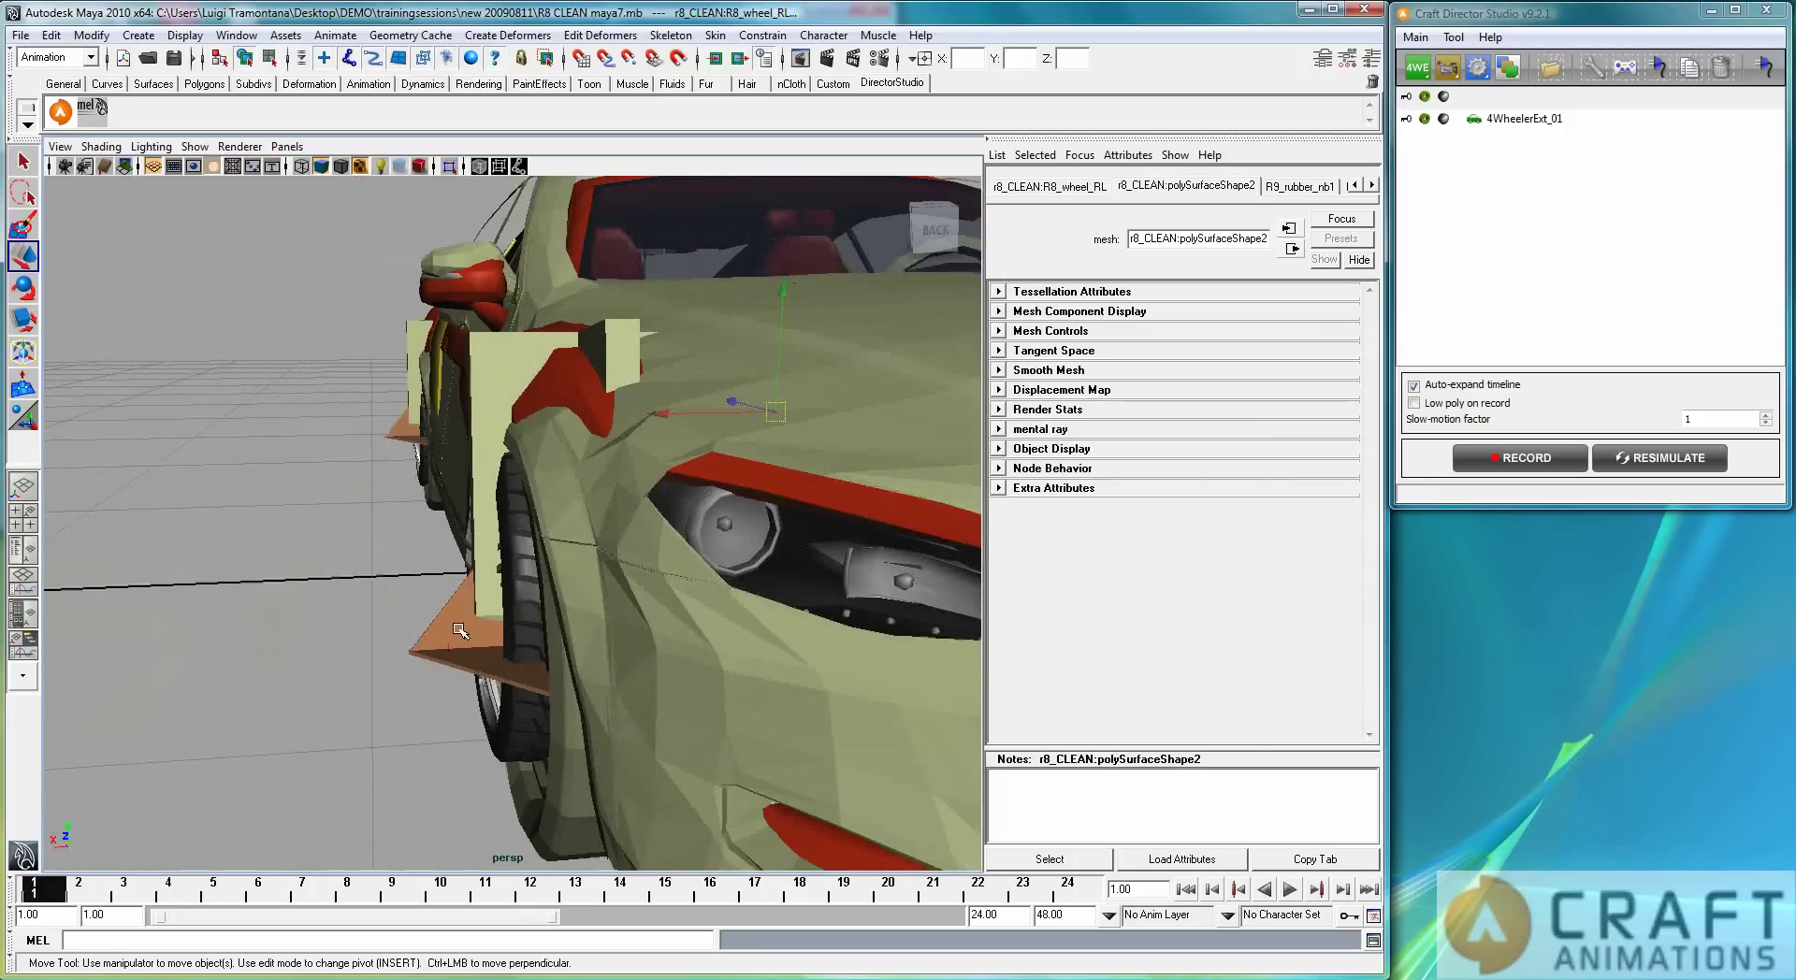
{"action": "left_click", "coordinate": [531, 638]}
{"action": "left_click", "coordinate": [531, 638]}
{"action": "left_click", "coordinate": [79, 111]}
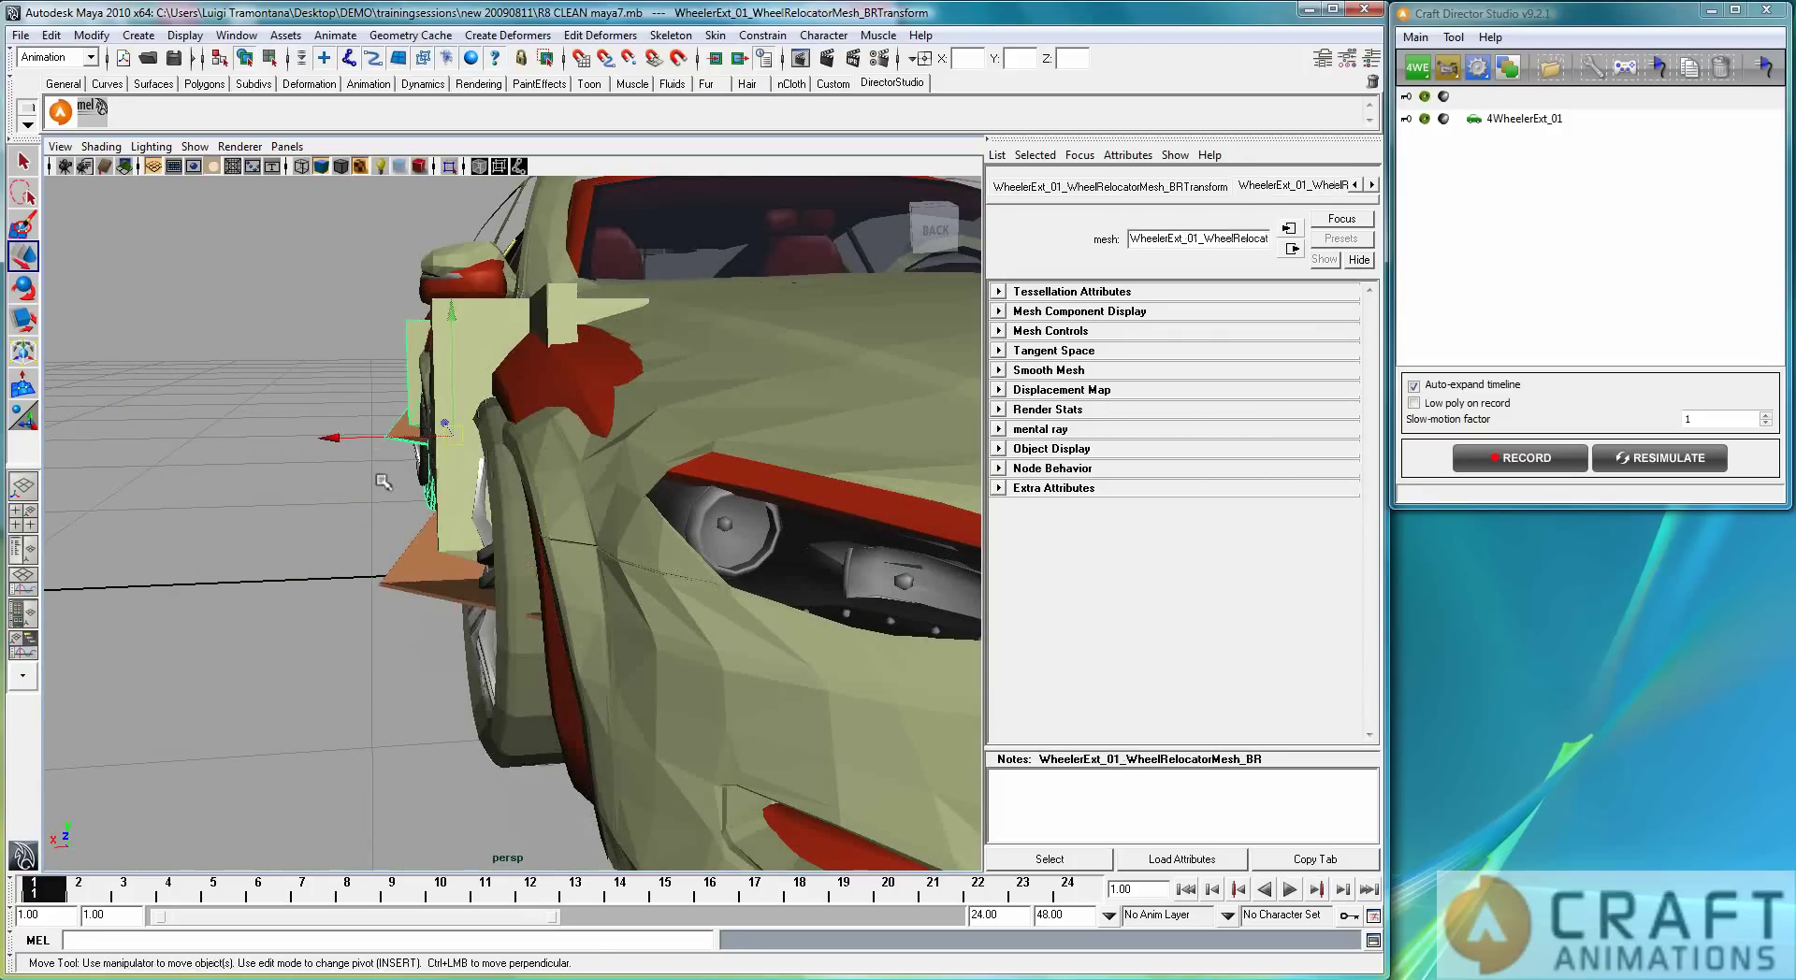
Step: Align the rig's rear-right wheel relocator to R8_wheel_RR with the quick align script
{"action": "left_click_drag", "start_coordinate": [378, 487], "coordinate": [440, 490], "text": "alt"}
{"action": "left_click", "coordinate": [156, 360], "text": "shift"}
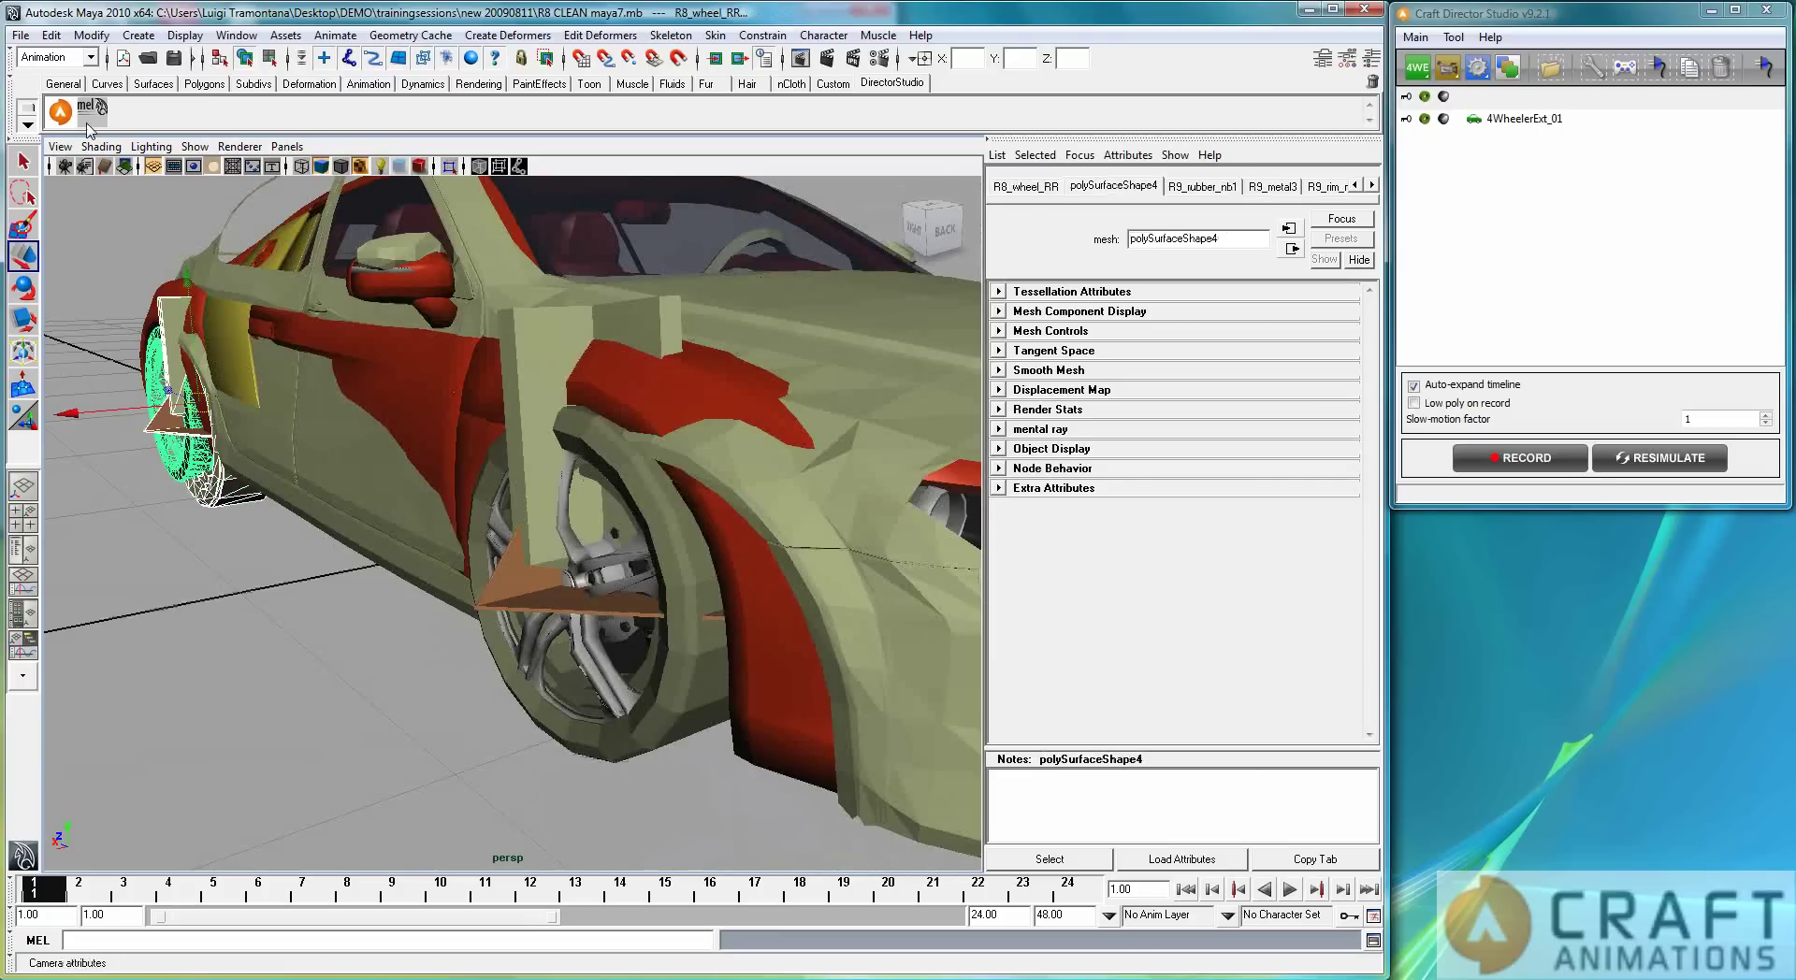
{"action": "left_click", "coordinate": [91, 116]}
Step: Scale all four wheel relocators together so the rig's wheels match the size and width of the red car's wheels
{"action": "left_click_drag", "start_coordinate": [661, 756], "coordinate": [466, 751], "text": "alt"}
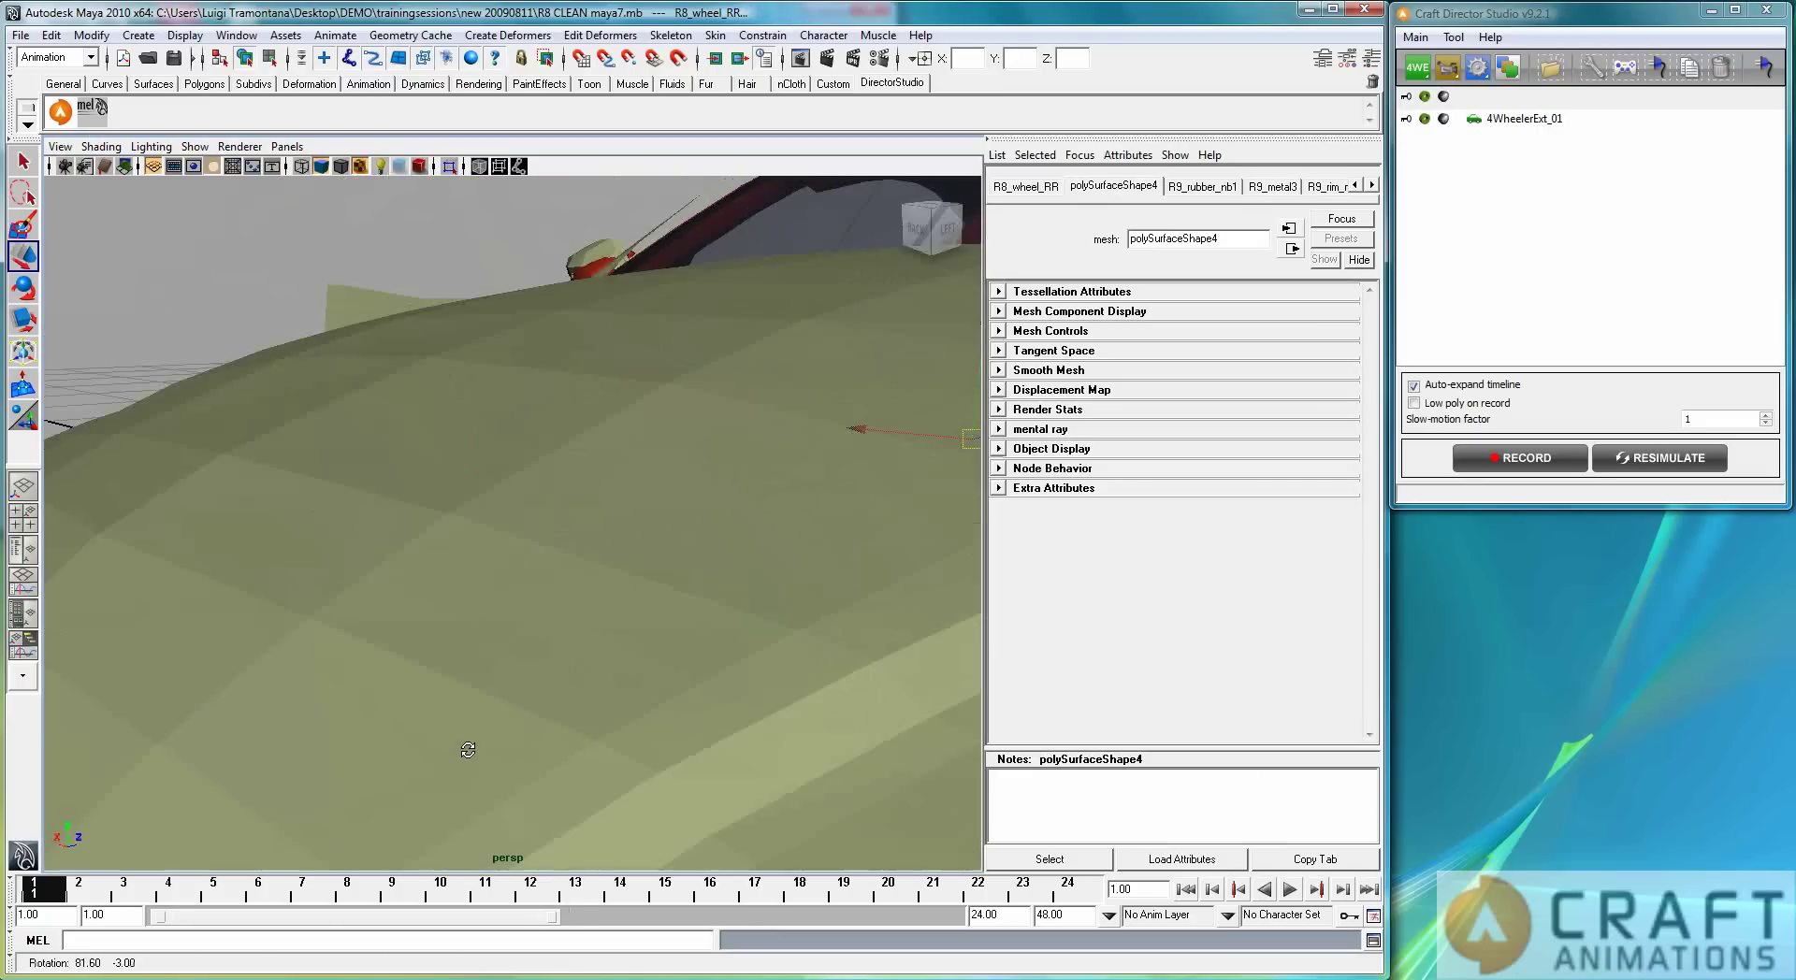
{"action": "middle_click_drag", "start_coordinate": [775, 718], "coordinate": [697, 649], "text": "alt"}
{"action": "right_click_drag", "start_coordinate": [697, 649], "coordinate": [525, 654], "text": "alt"}
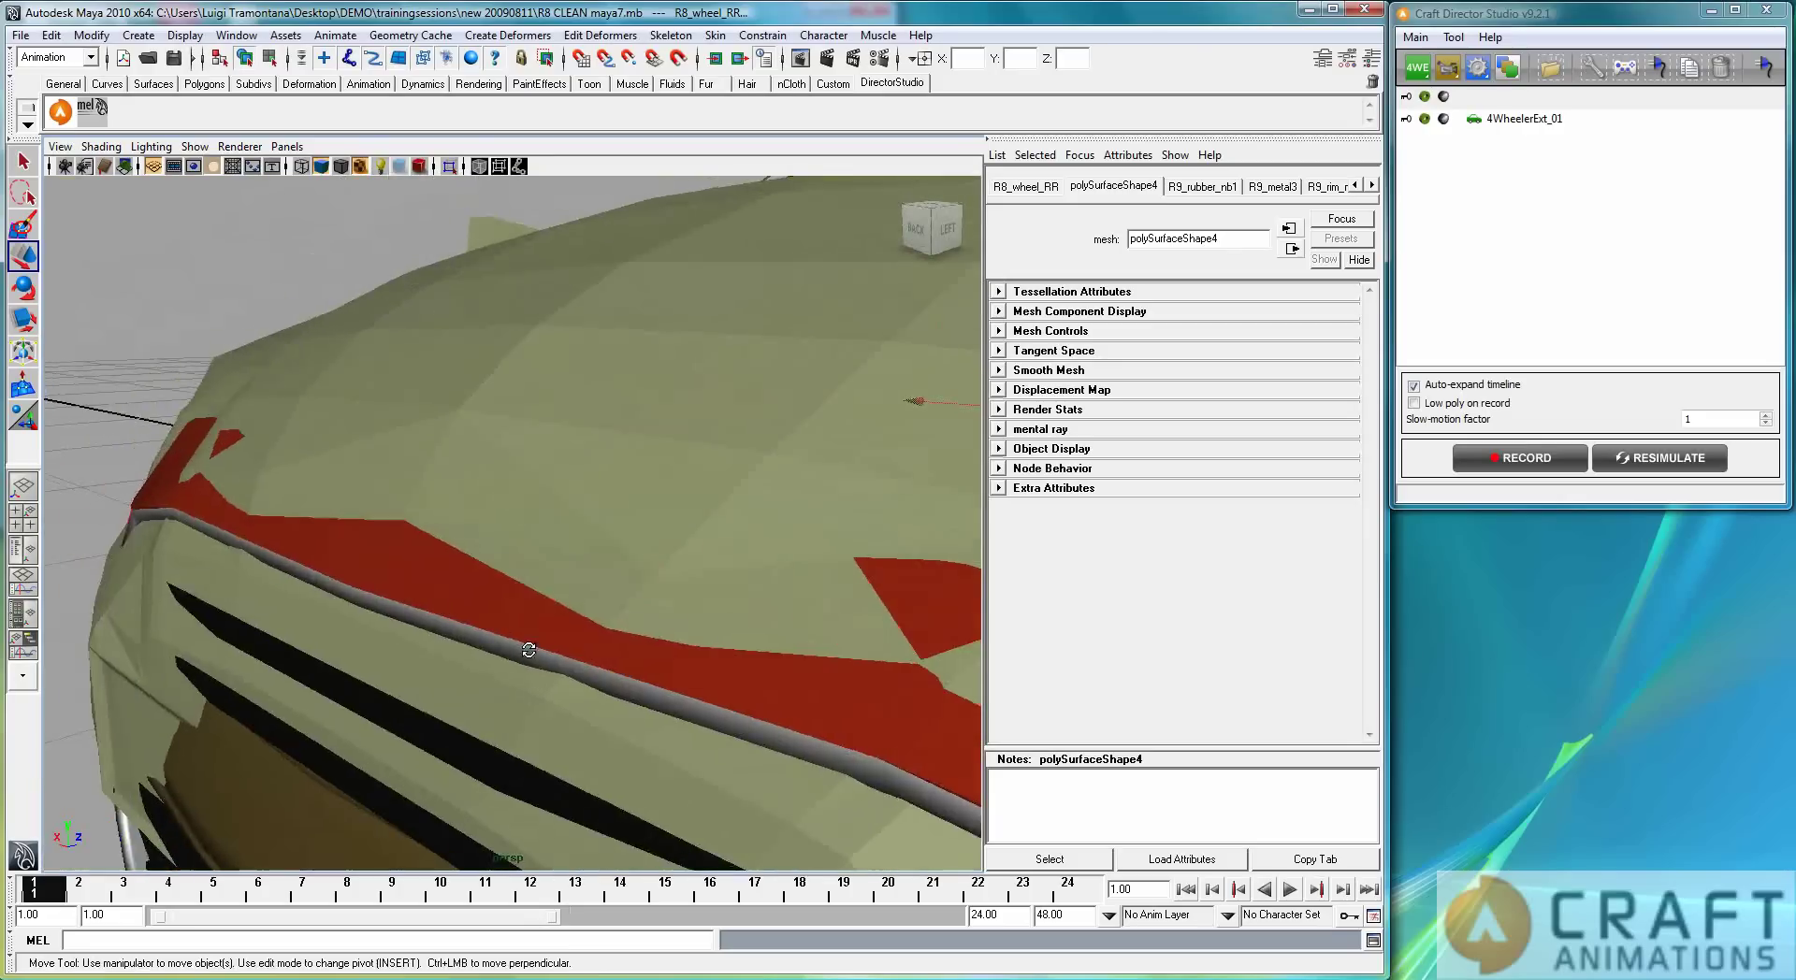
{"action": "left_click_drag", "start_coordinate": [524, 654], "coordinate": [660, 646], "text": "alt"}
{"action": "left_click", "coordinate": [520, 493]}
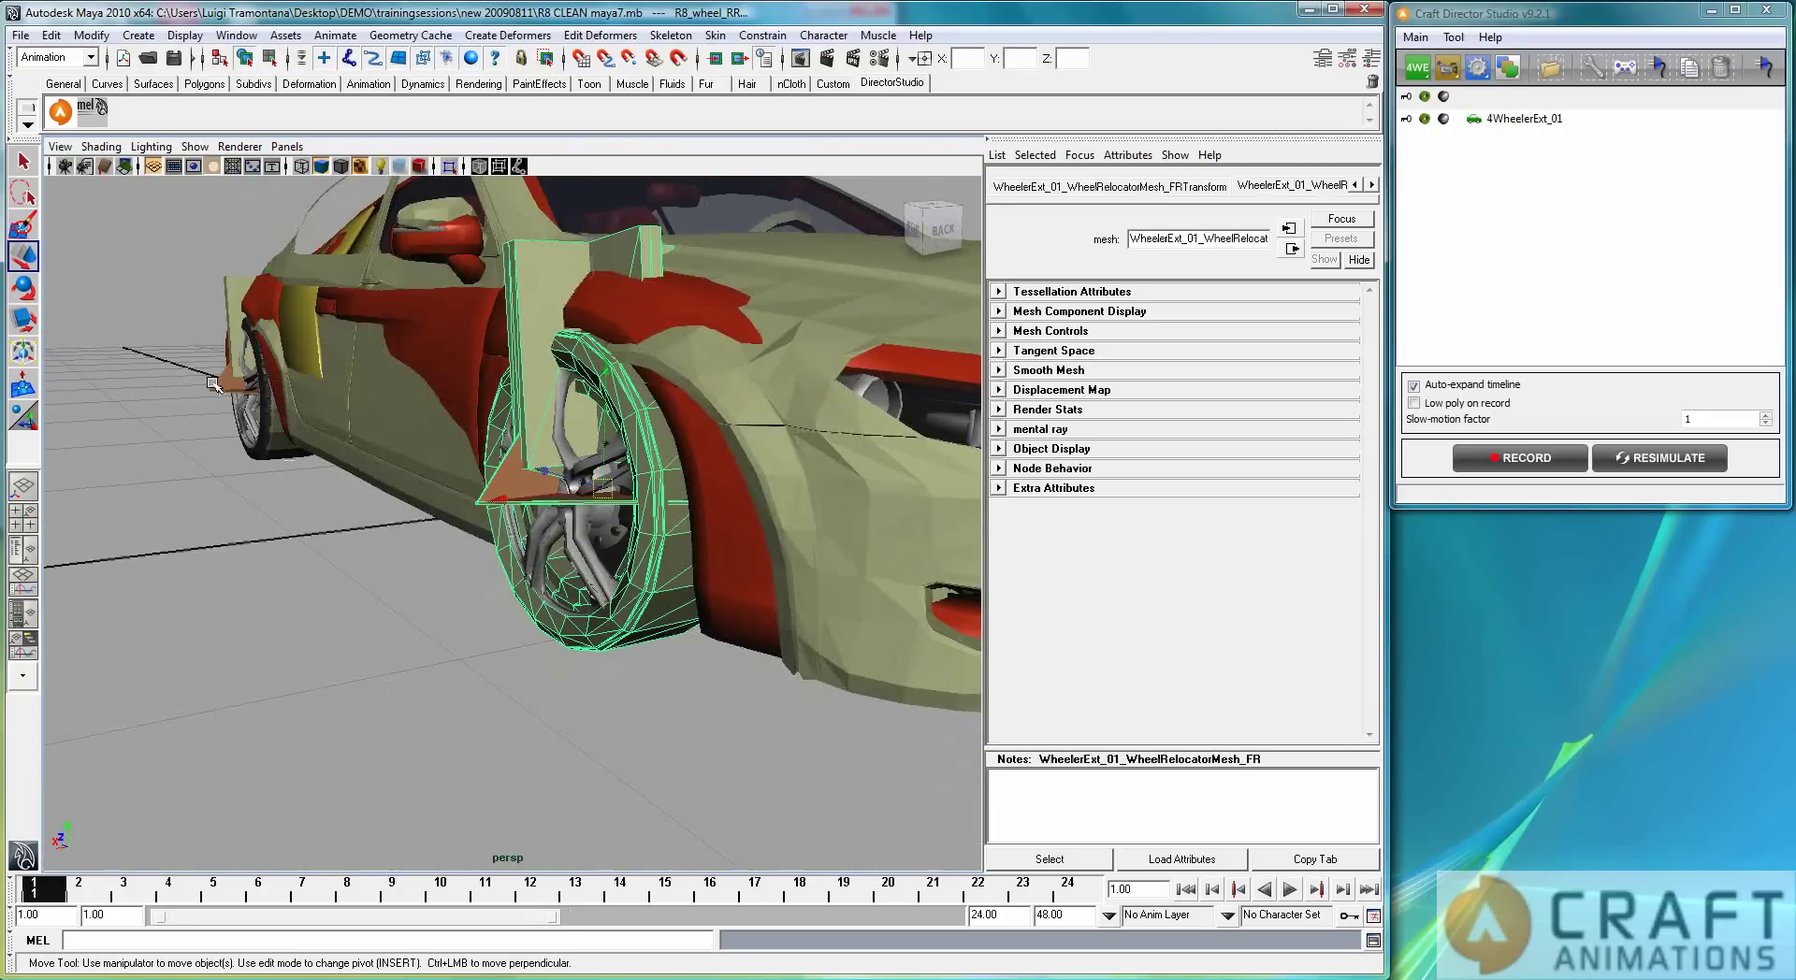
{"action": "left_click", "coordinate": [227, 384], "text": "shift"}
{"action": "left_click_drag", "start_coordinate": [762, 568], "coordinate": [533, 585], "text": "alt"}
{"action": "middle_click_drag", "start_coordinate": [954, 599], "coordinate": [245, 423], "text": "alt"}
{"action": "right_click_drag", "start_coordinate": [795, 469], "coordinate": [635, 477], "text": "alt"}
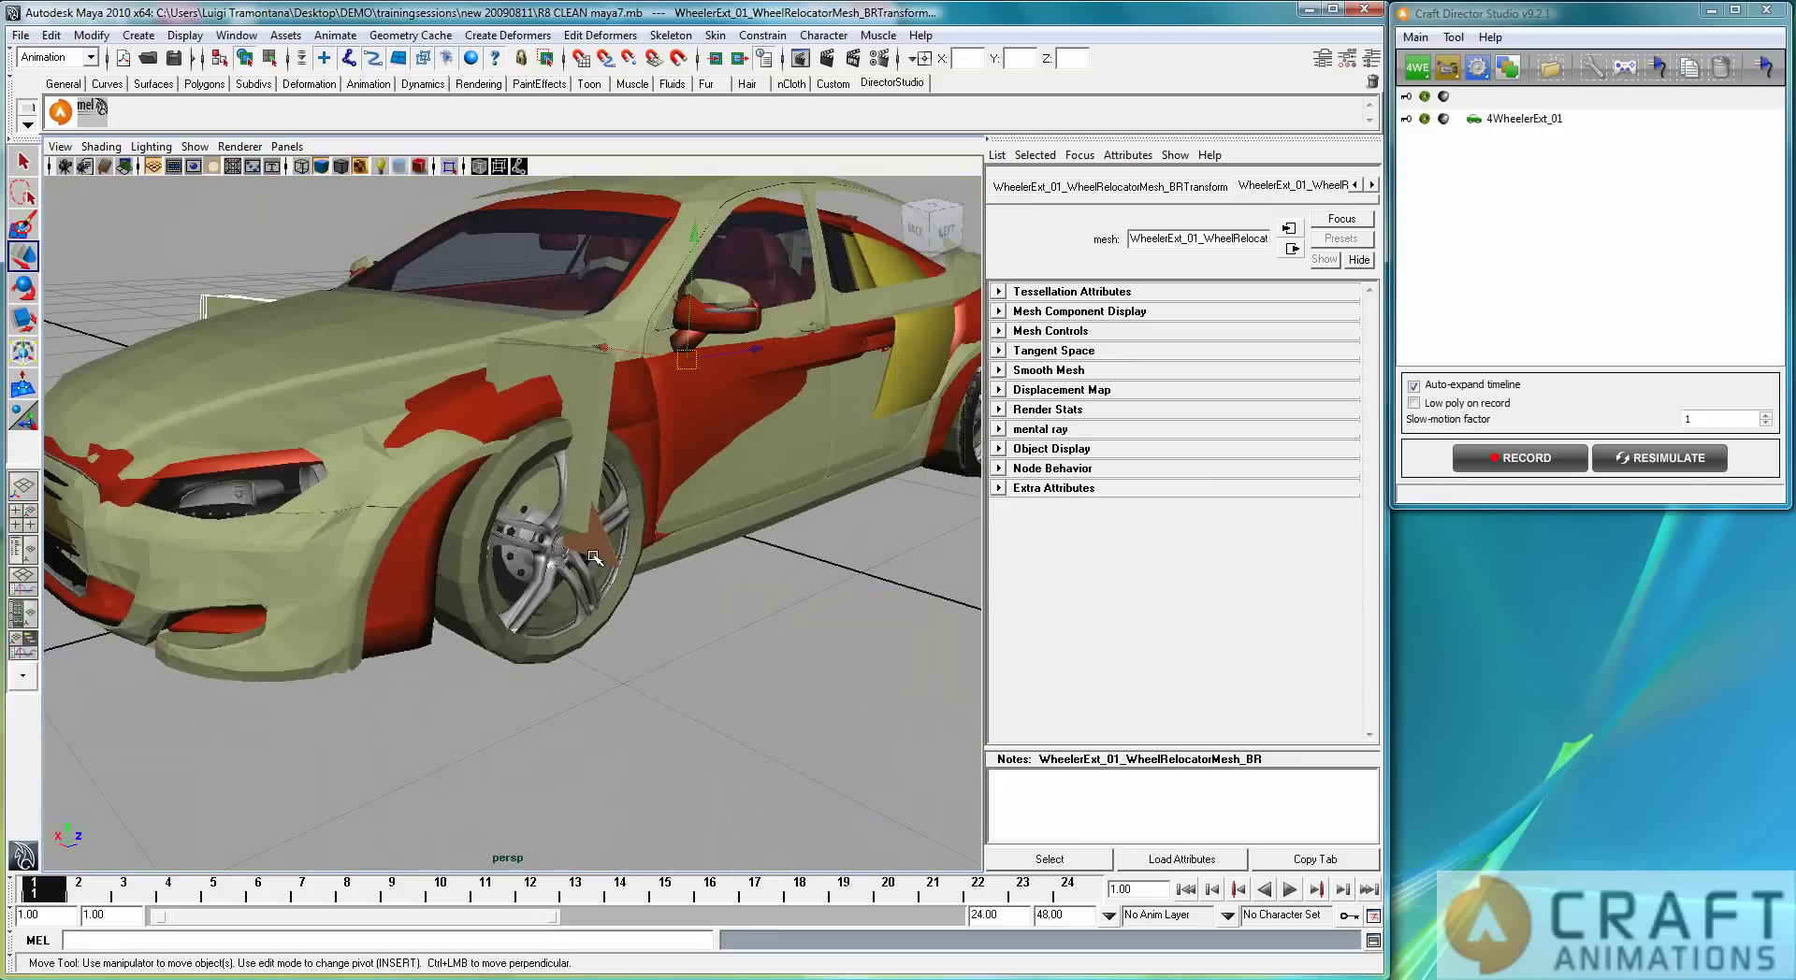
{"action": "left_click", "coordinate": [612, 600], "text": "shift"}
{"action": "left_click_drag", "start_coordinate": [620, 617], "coordinate": [896, 397], "text": "alt"}
{"action": "left_click", "coordinate": [862, 377]}
{"action": "key", "text": "r"}
{"action": "left_click_drag", "start_coordinate": [804, 378], "coordinate": [807, 391]}
{"action": "left_click_drag", "start_coordinate": [840, 505], "coordinate": [762, 501], "text": "alt"}
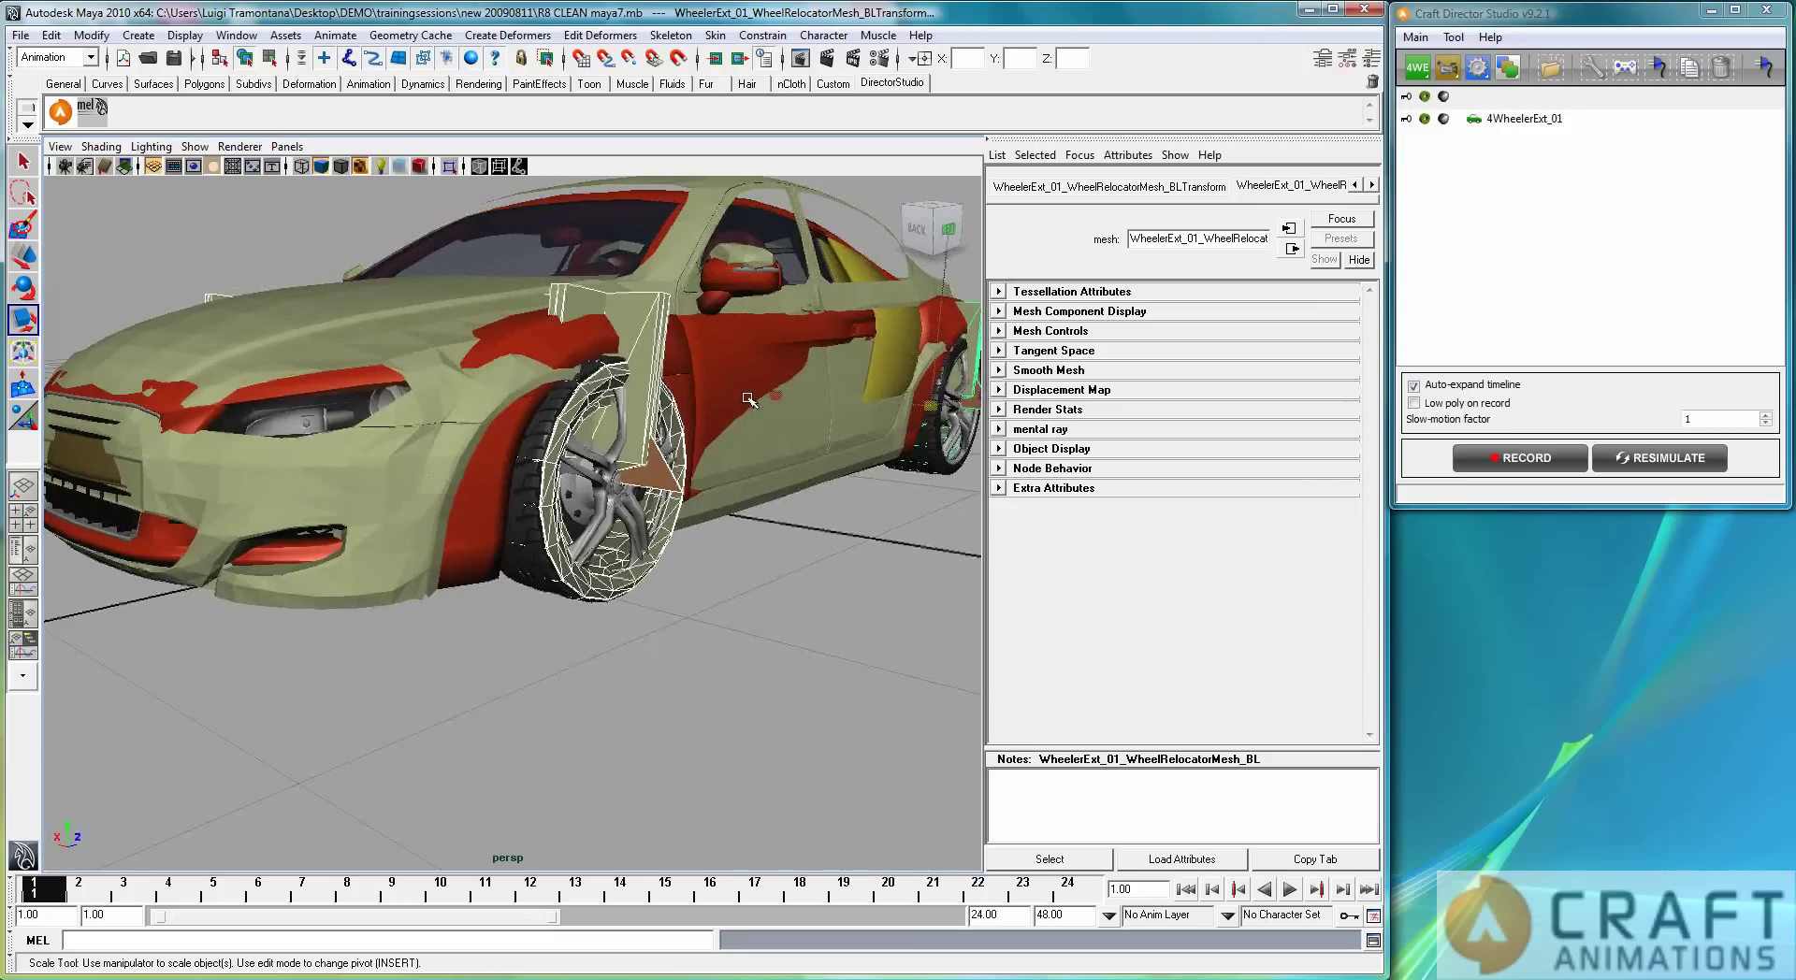
{"action": "middle_click_drag", "start_coordinate": [776, 401], "coordinate": [786, 400]}
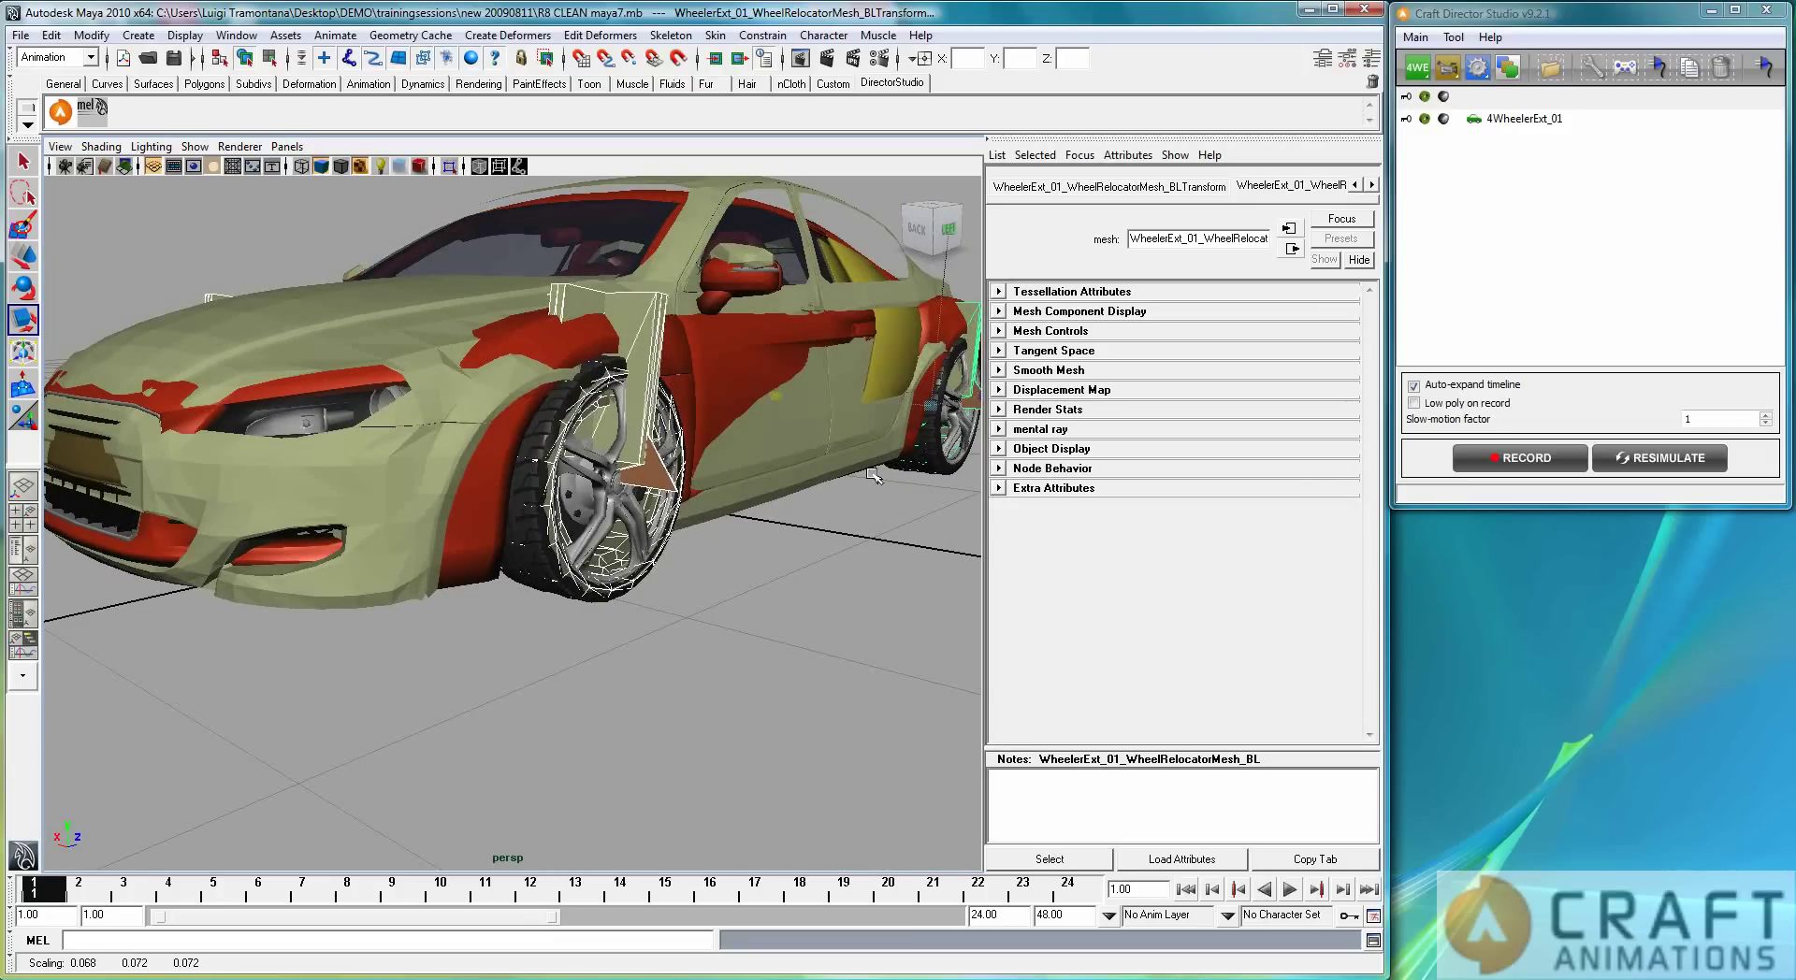
{"action": "left_click_drag", "start_coordinate": [877, 512], "coordinate": [896, 496], "text": "alt"}
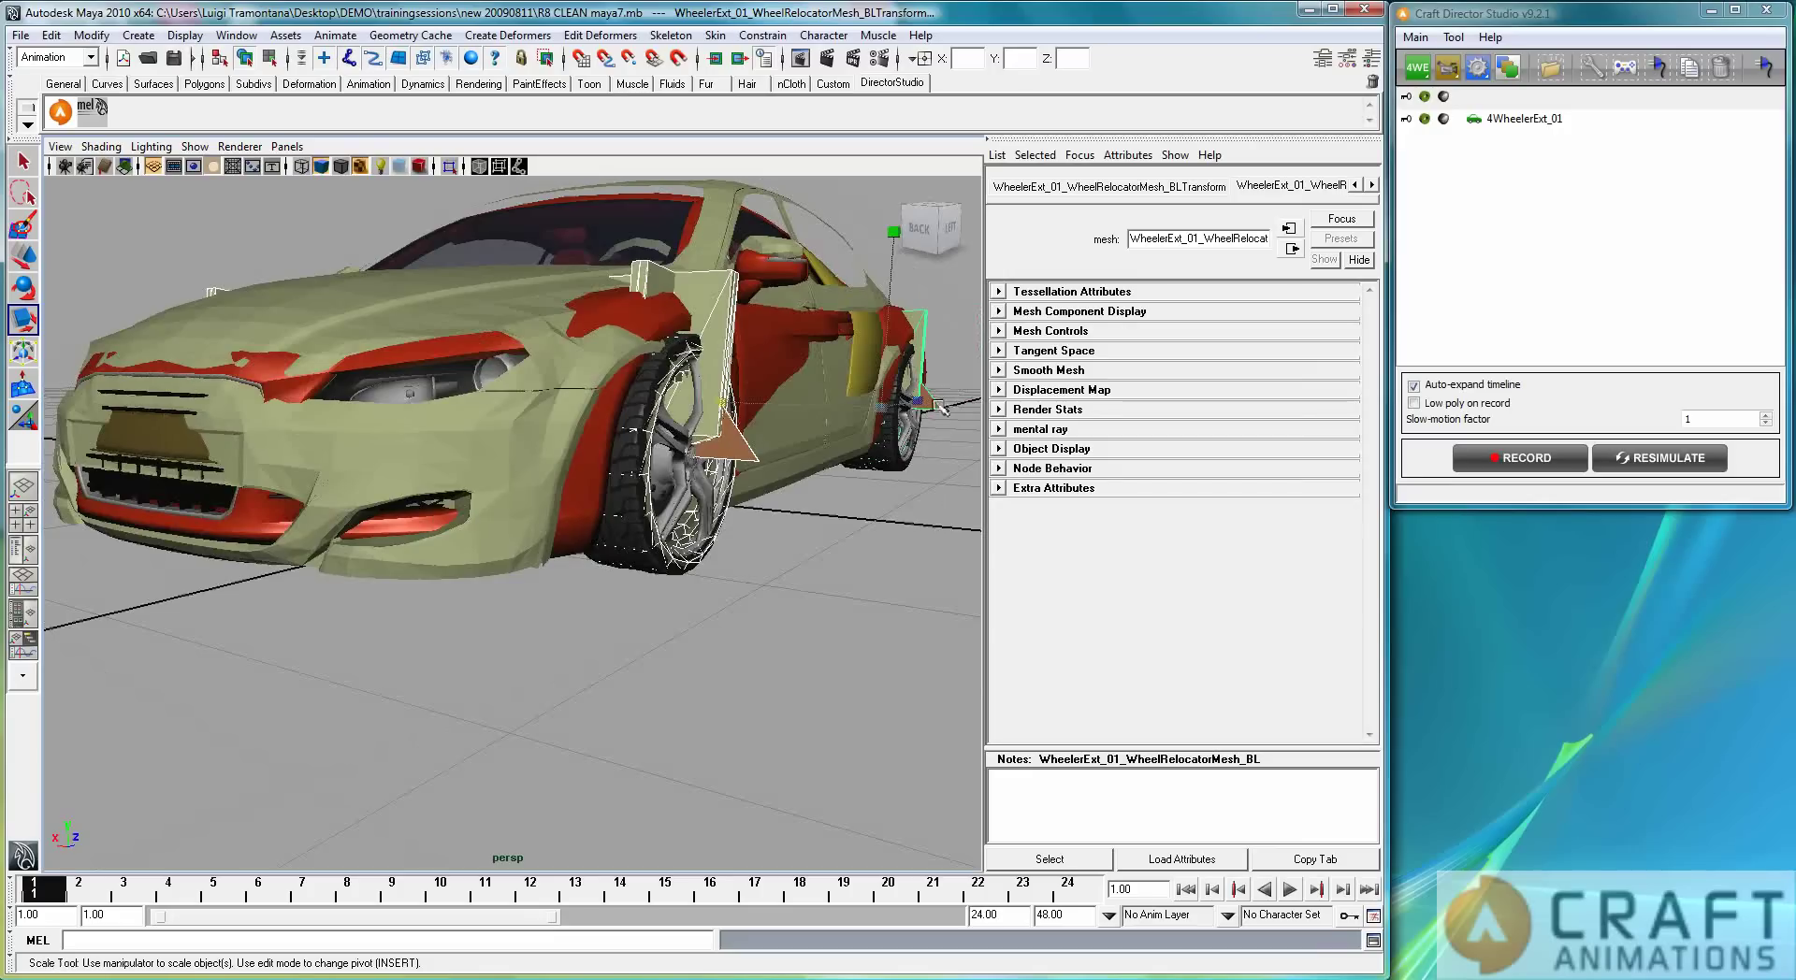
Step: Inspect the fit of the scaled relocators on all four wheels and examine the front-left brake caliper
{"action": "left_click_drag", "start_coordinate": [678, 666], "coordinate": [39, 415], "text": "alt"}
{"action": "left_click", "coordinate": [242, 394]}
{"action": "left_click_drag", "start_coordinate": [319, 525], "coordinate": [481, 564], "text": "alt"}
{"action": "scroll", "coordinate": [670, 574], "scroll_direction": "down", "scroll_amount": 4}
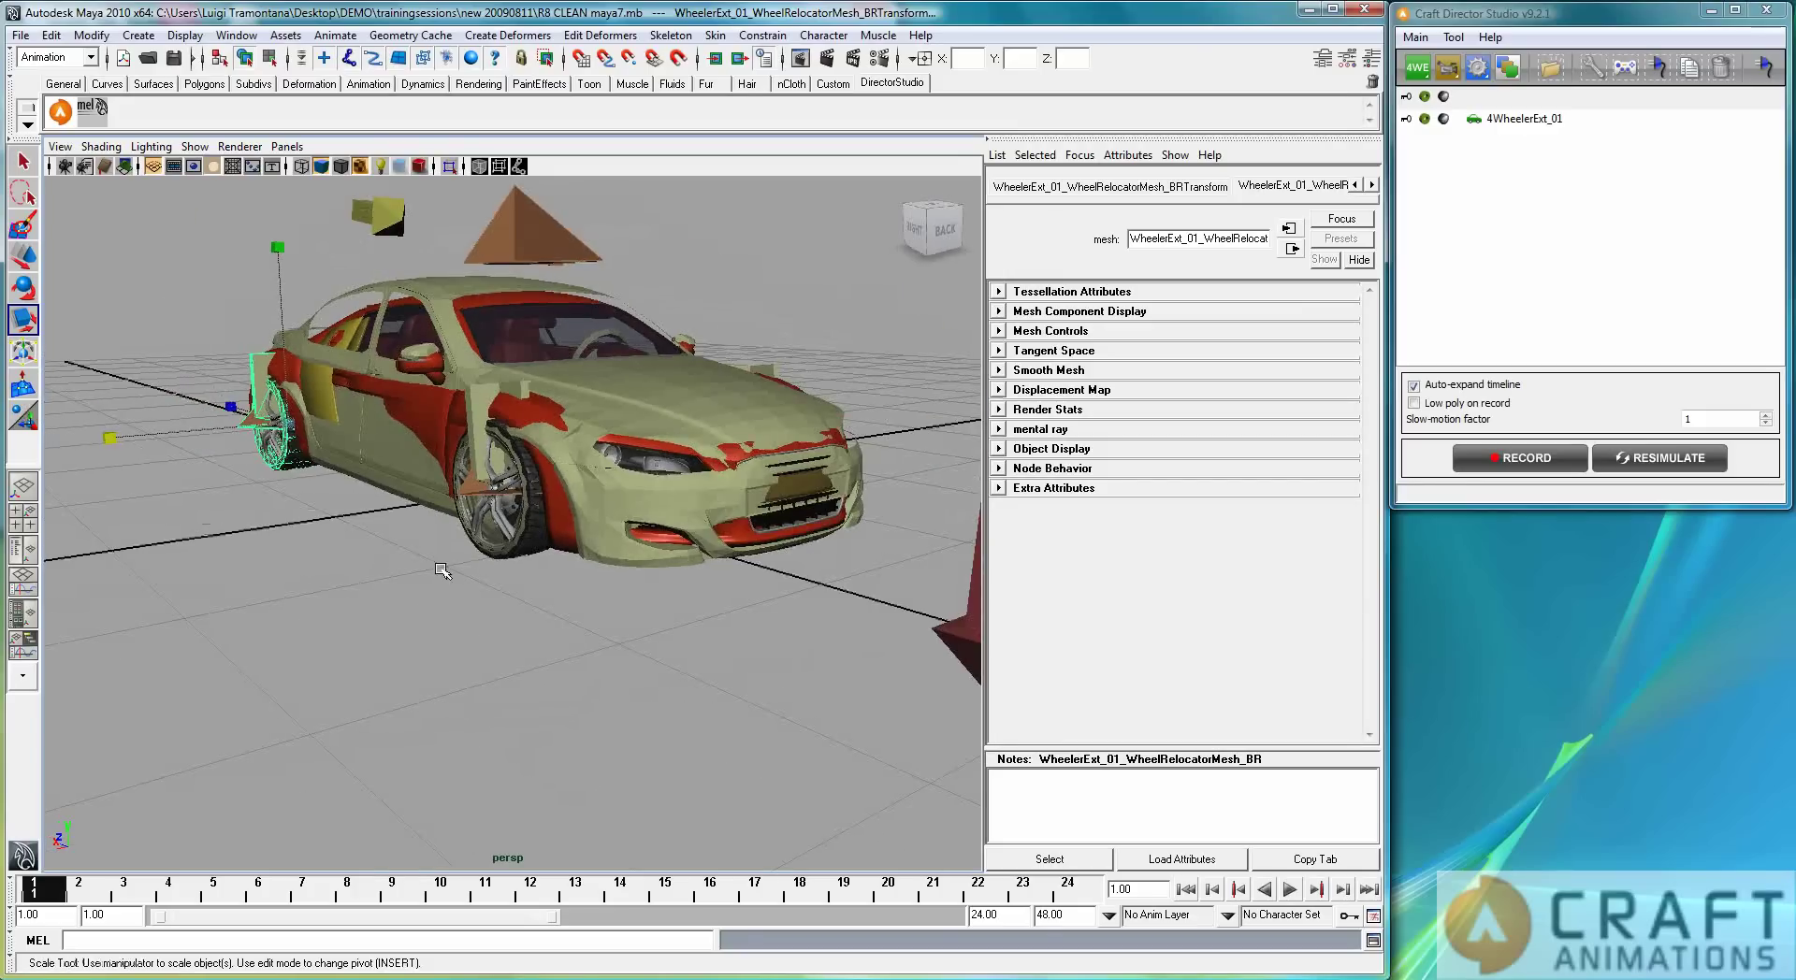
{"action": "left_click_drag", "start_coordinate": [821, 576], "coordinate": [487, 524], "text": "alt"}
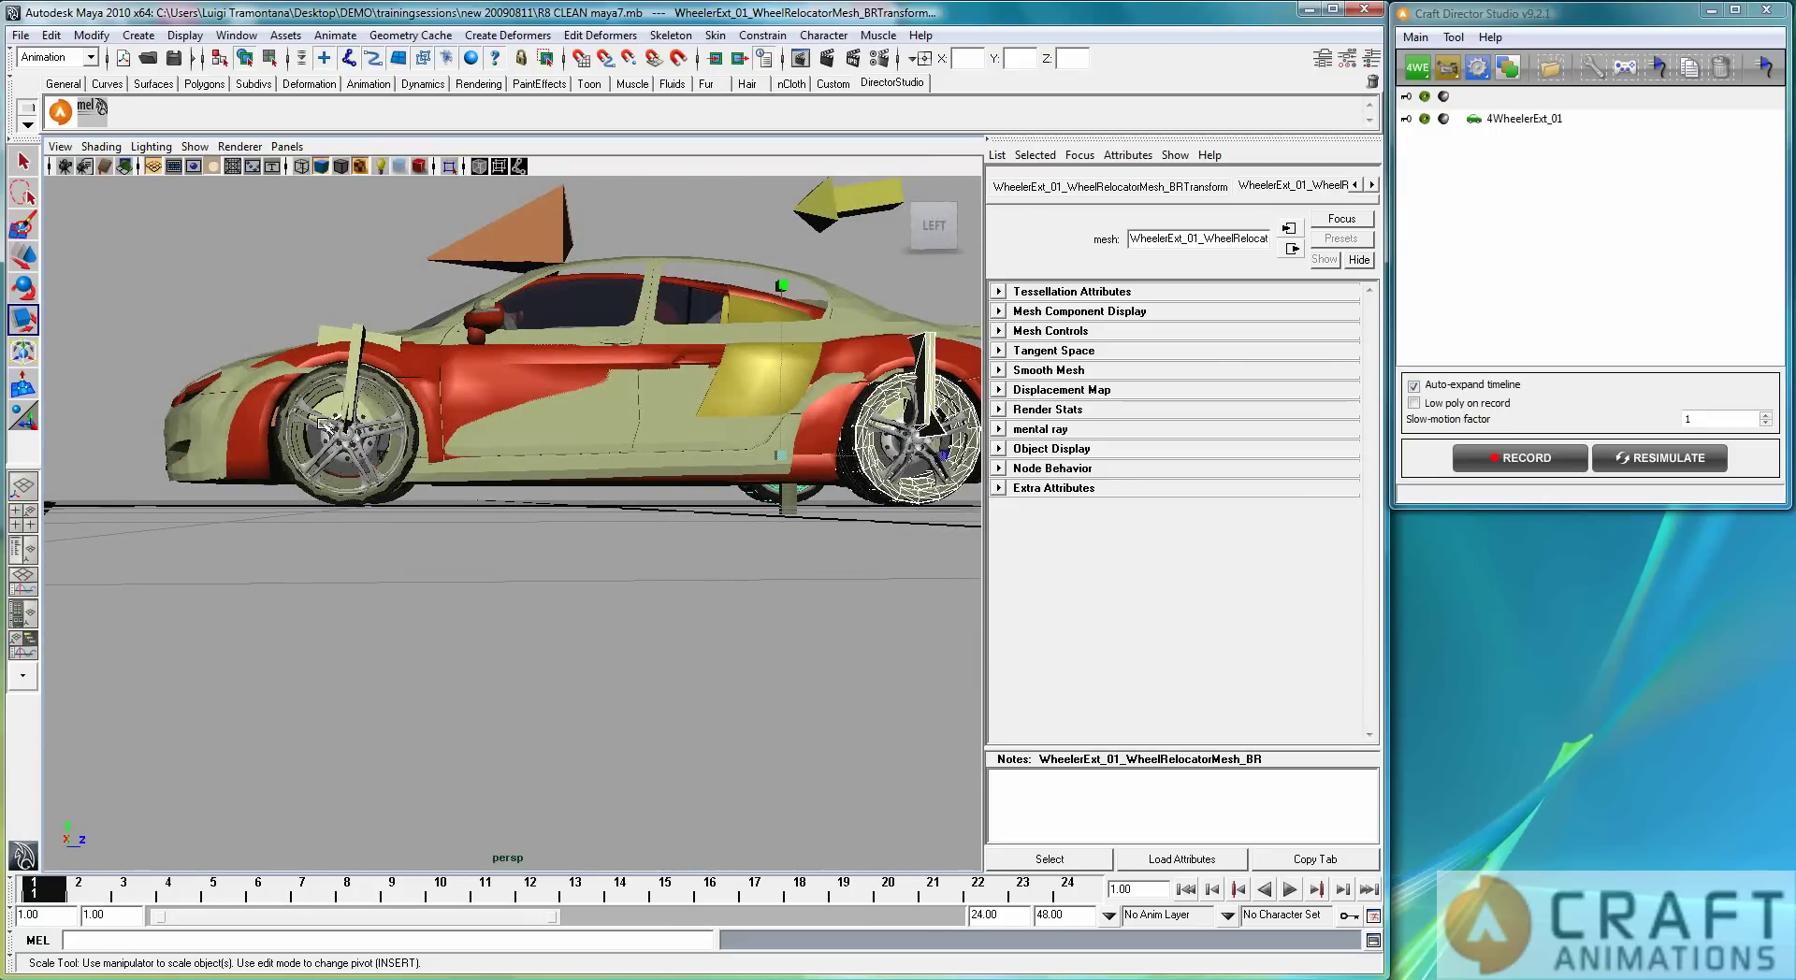
{"action": "left_click_drag", "start_coordinate": [332, 447], "coordinate": [392, 377], "text": "alt"}
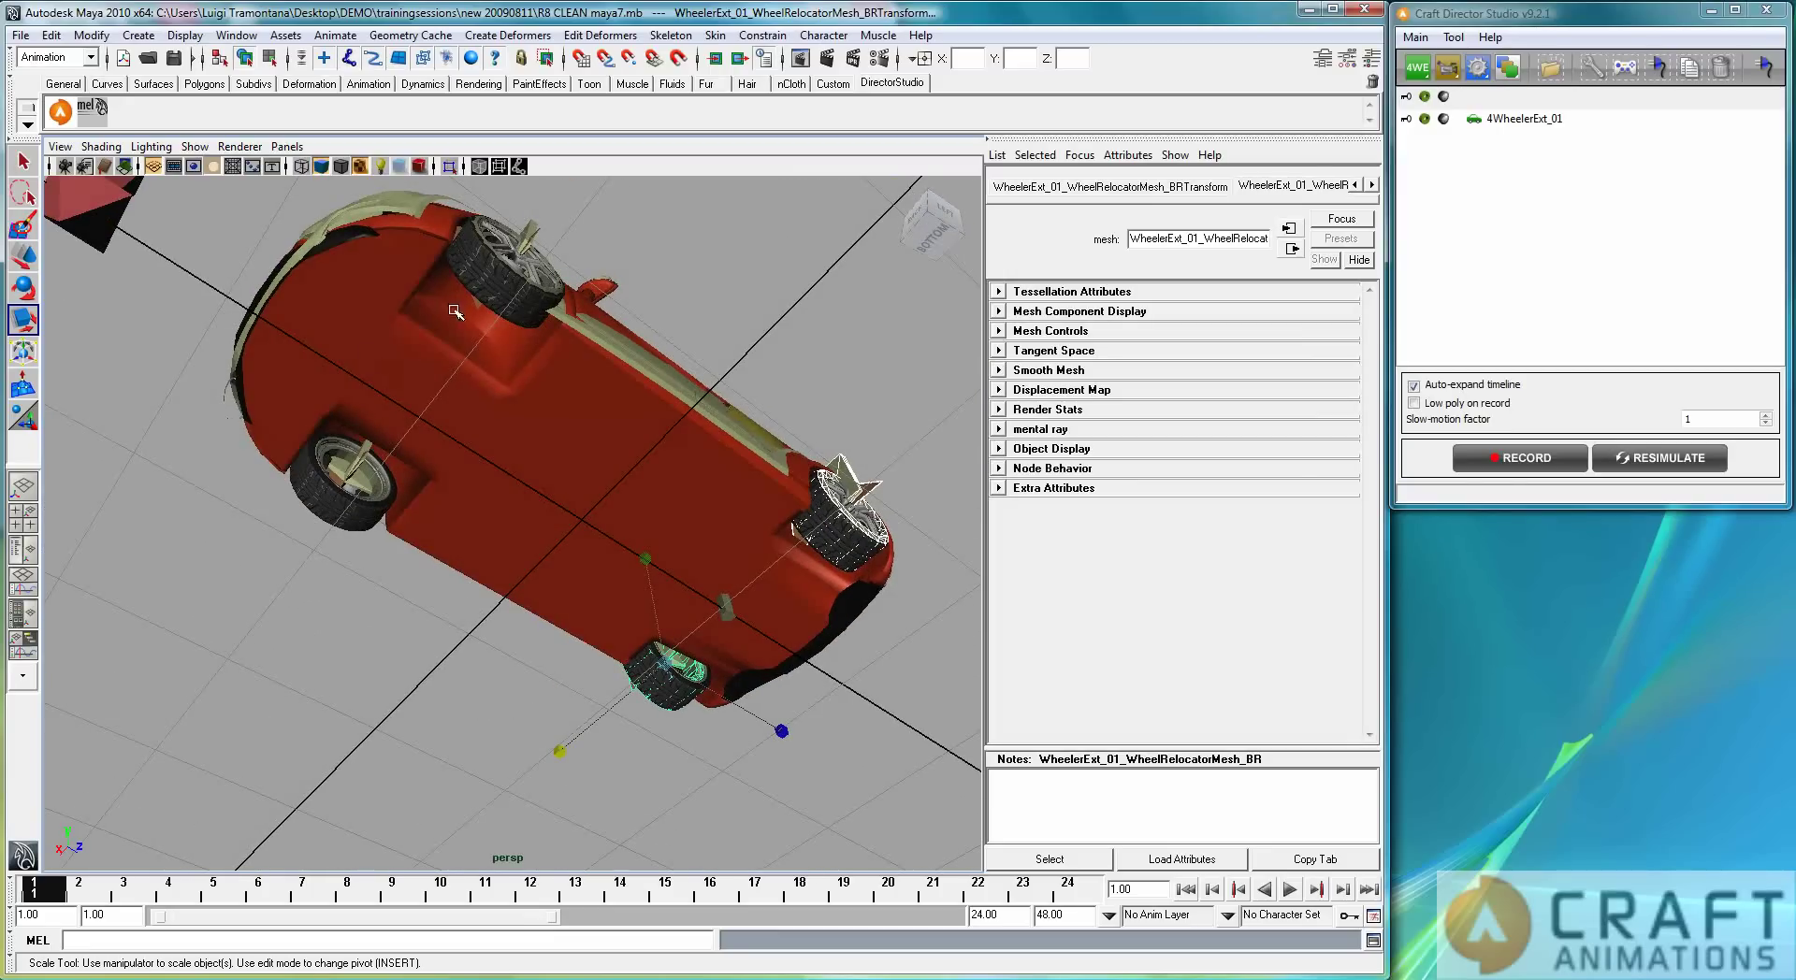
{"action": "left_click_drag", "start_coordinate": [498, 333], "coordinate": [393, 526], "text": "alt"}
{"action": "right_click_drag", "start_coordinate": [374, 552], "coordinate": [435, 604], "text": "alt"}
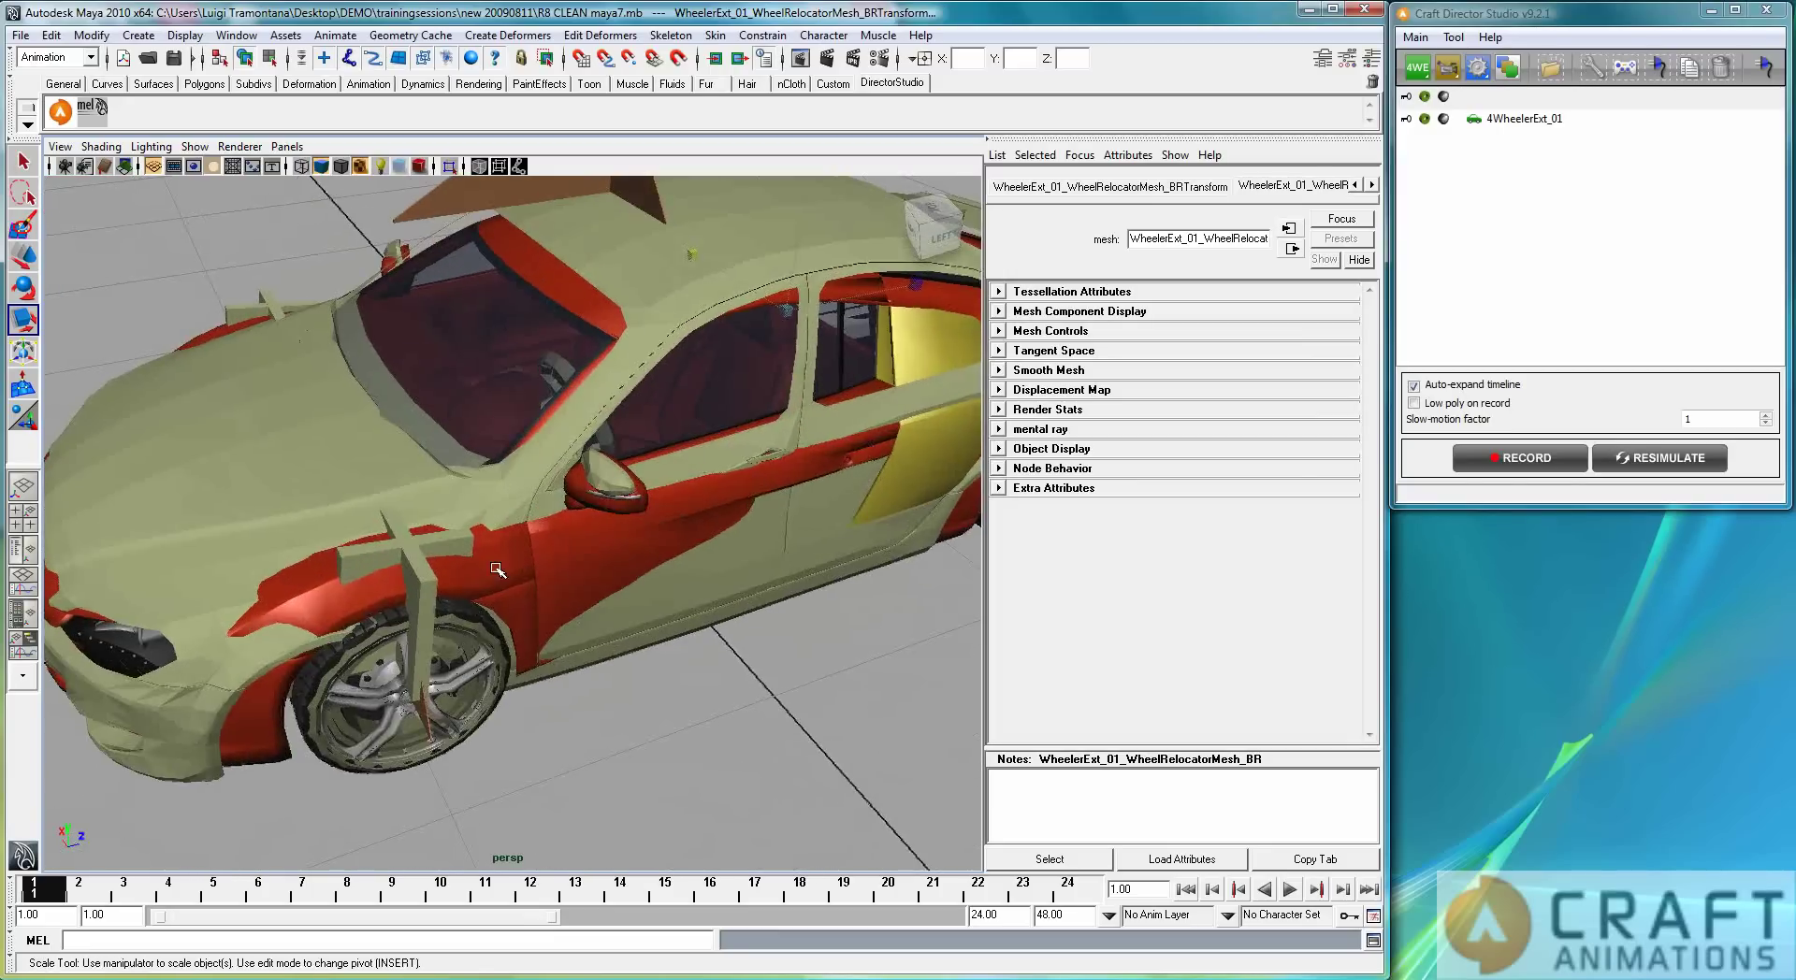
{"action": "middle_click_drag", "start_coordinate": [430, 613], "coordinate": [486, 472], "text": "alt"}
{"action": "right_click_drag", "start_coordinate": [486, 473], "coordinate": [479, 430], "text": "alt"}
{"action": "left_click_drag", "start_coordinate": [489, 535], "coordinate": [409, 438], "text": "alt"}
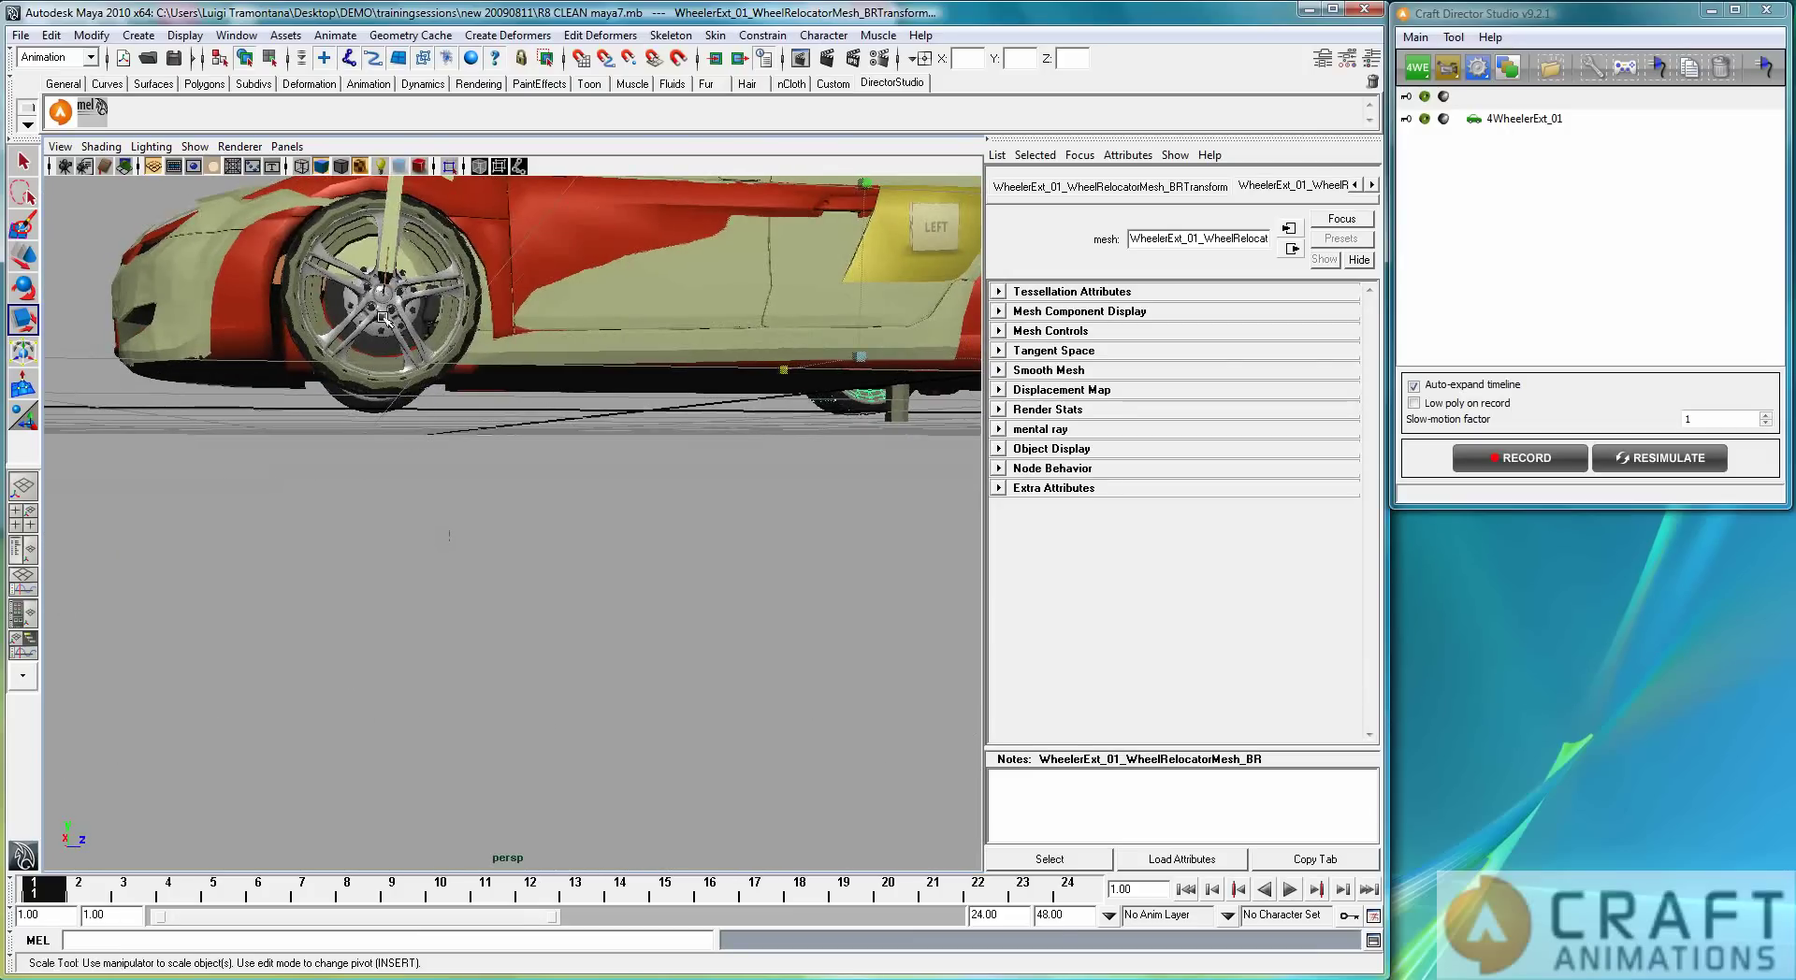
{"action": "left_click_drag", "start_coordinate": [381, 354], "coordinate": [509, 358], "text": "alt"}
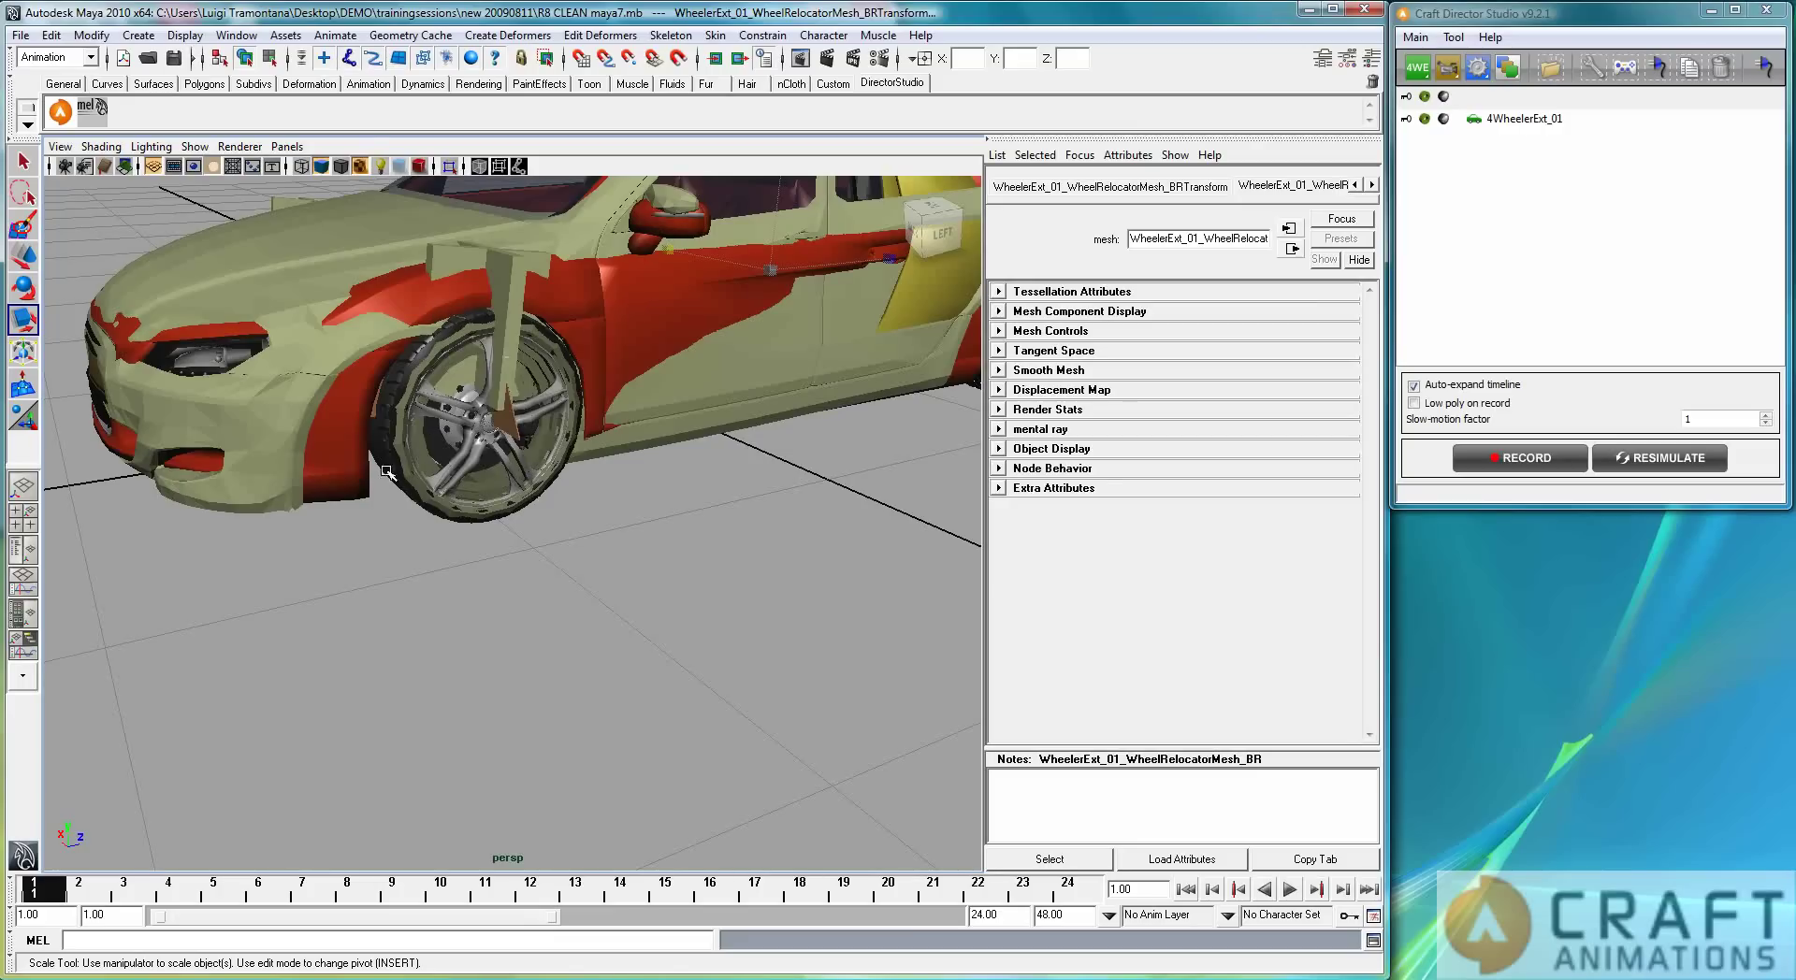
{"action": "left_click_drag", "start_coordinate": [433, 528], "coordinate": [428, 386], "text": "alt"}
{"action": "left_click", "coordinate": [432, 375]}
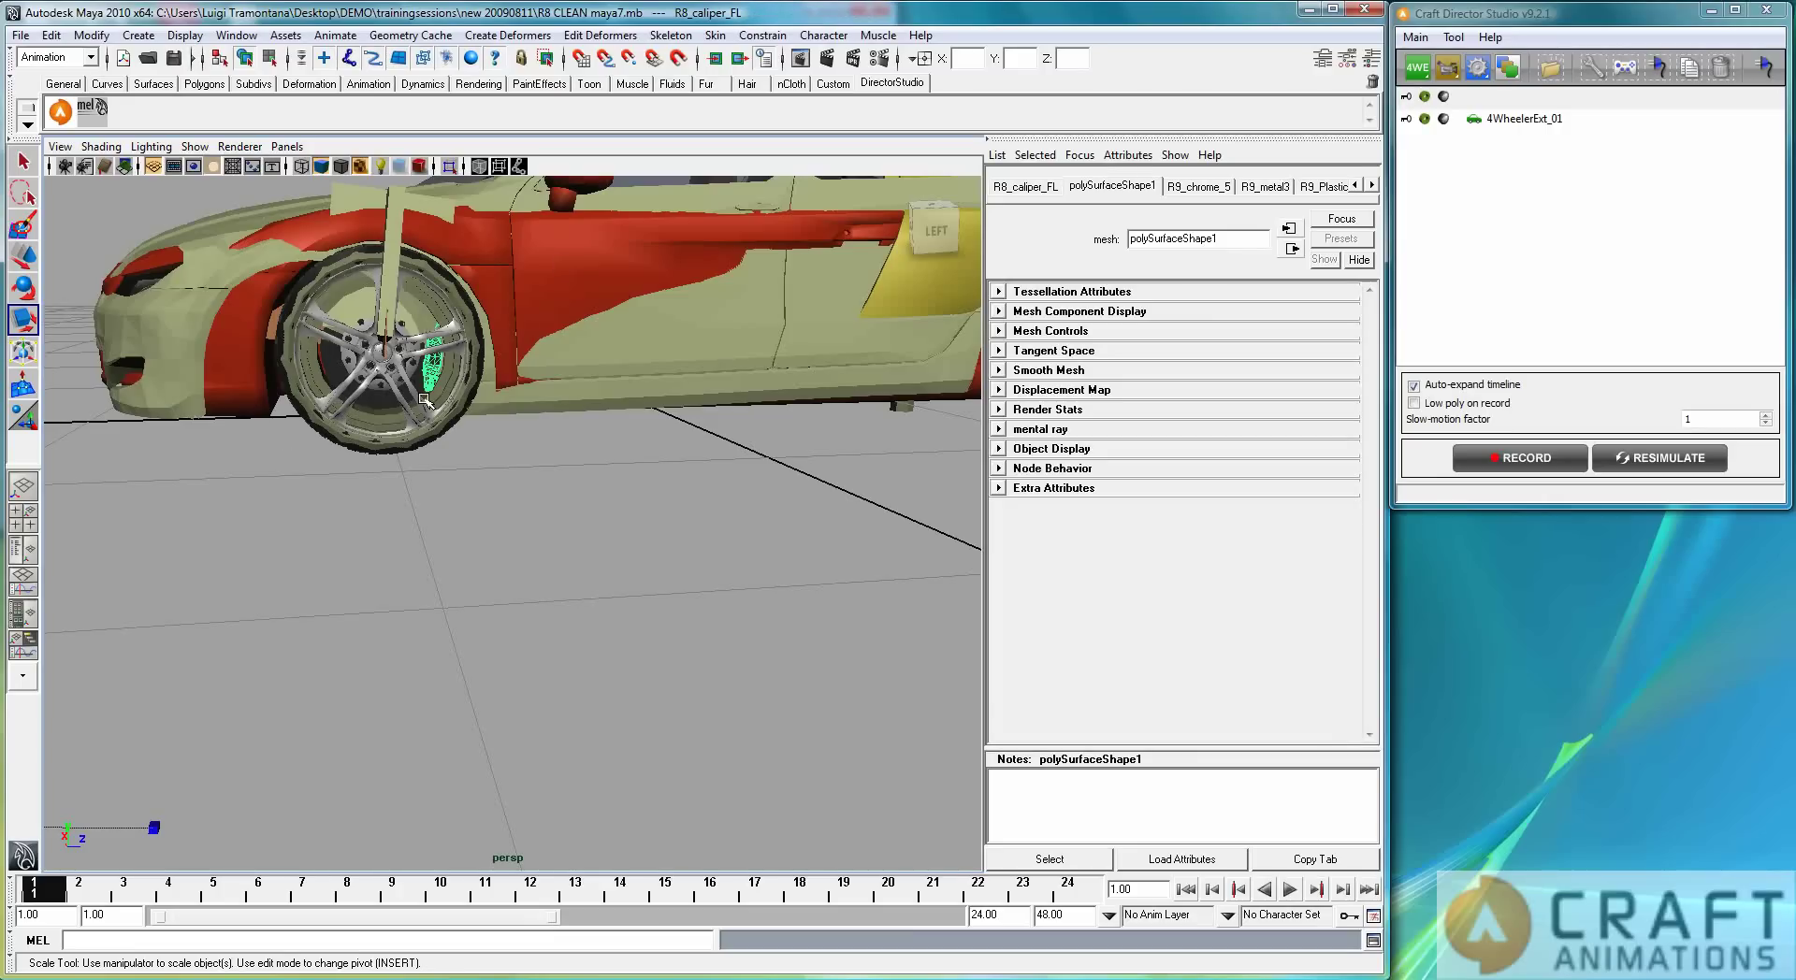
Step: Move the rig's steering wheel mesh onto the red car's steering wheel inside the cabin
{"action": "left_click_drag", "start_coordinate": [473, 445], "coordinate": [558, 497], "text": "alt"}
{"action": "right_click_drag", "start_coordinate": [288, 355], "coordinate": [723, 302], "text": "alt"}
{"action": "middle_click_drag", "start_coordinate": [725, 304], "coordinate": [792, 806], "text": "alt"}
{"action": "right_click_drag", "start_coordinate": [704, 524], "coordinate": [738, 493], "text": "alt"}
{"action": "left_click", "coordinate": [765, 473]}
{"action": "key", "text": "f"}
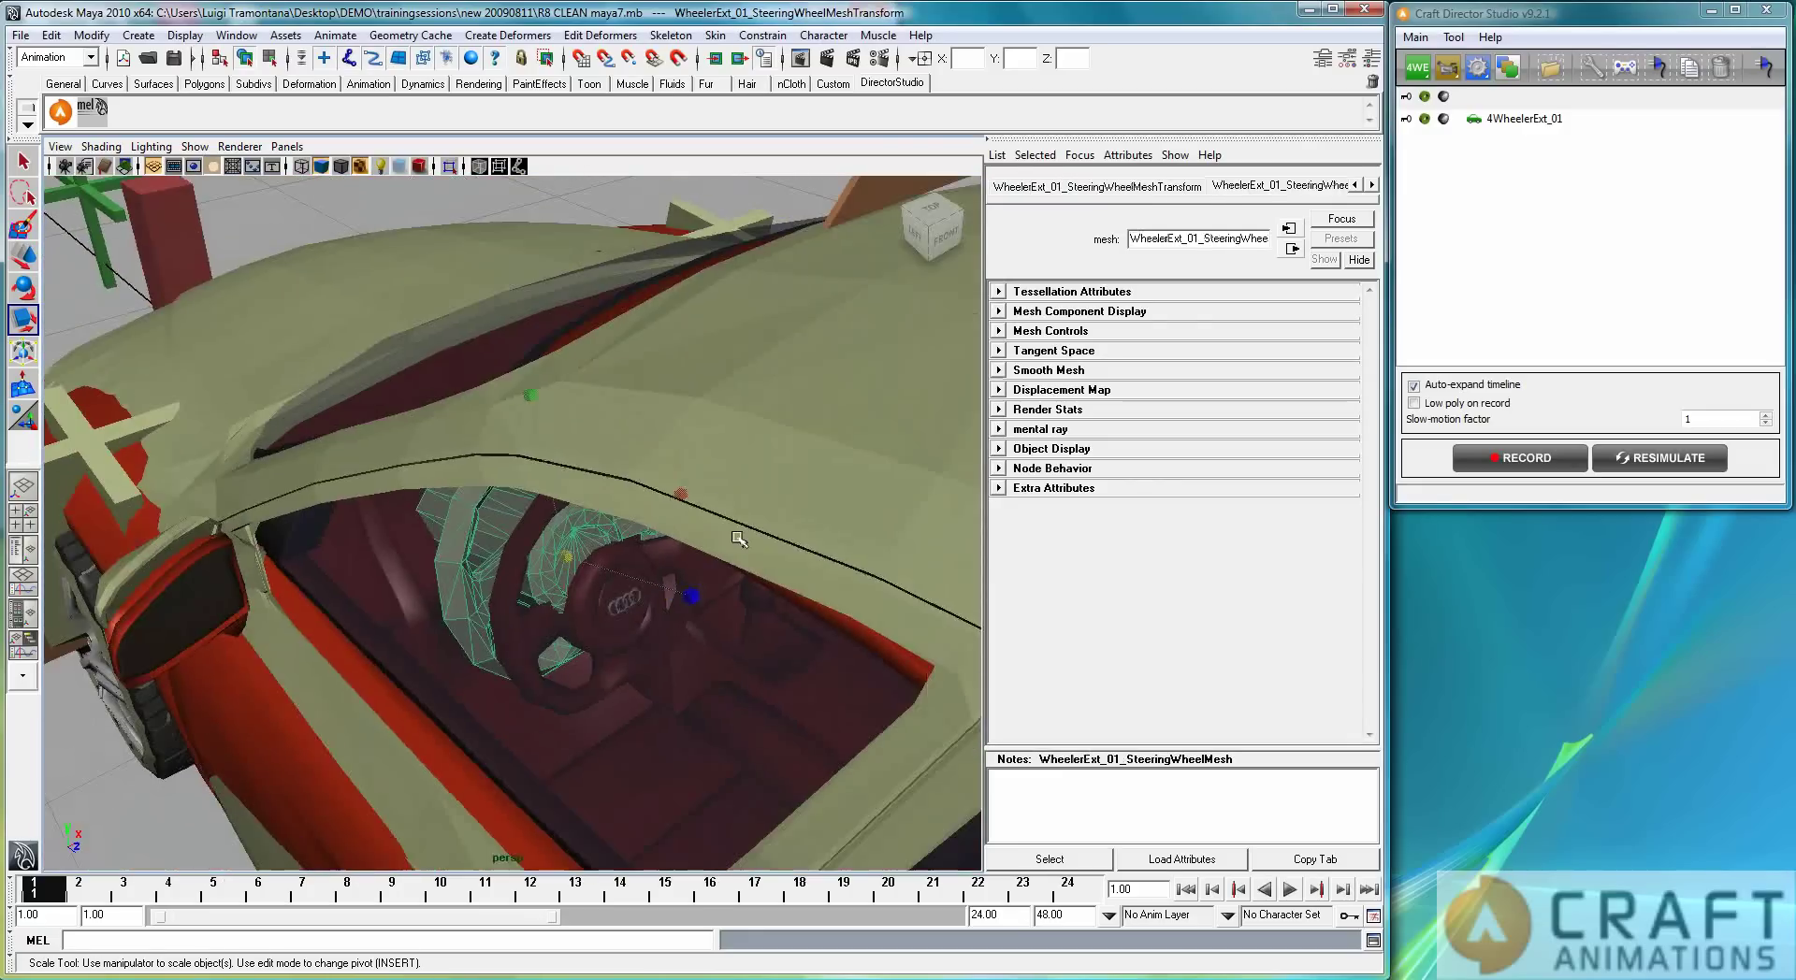
{"action": "right_click_drag", "start_coordinate": [930, 504], "coordinate": [1129, 494], "text": "alt"}
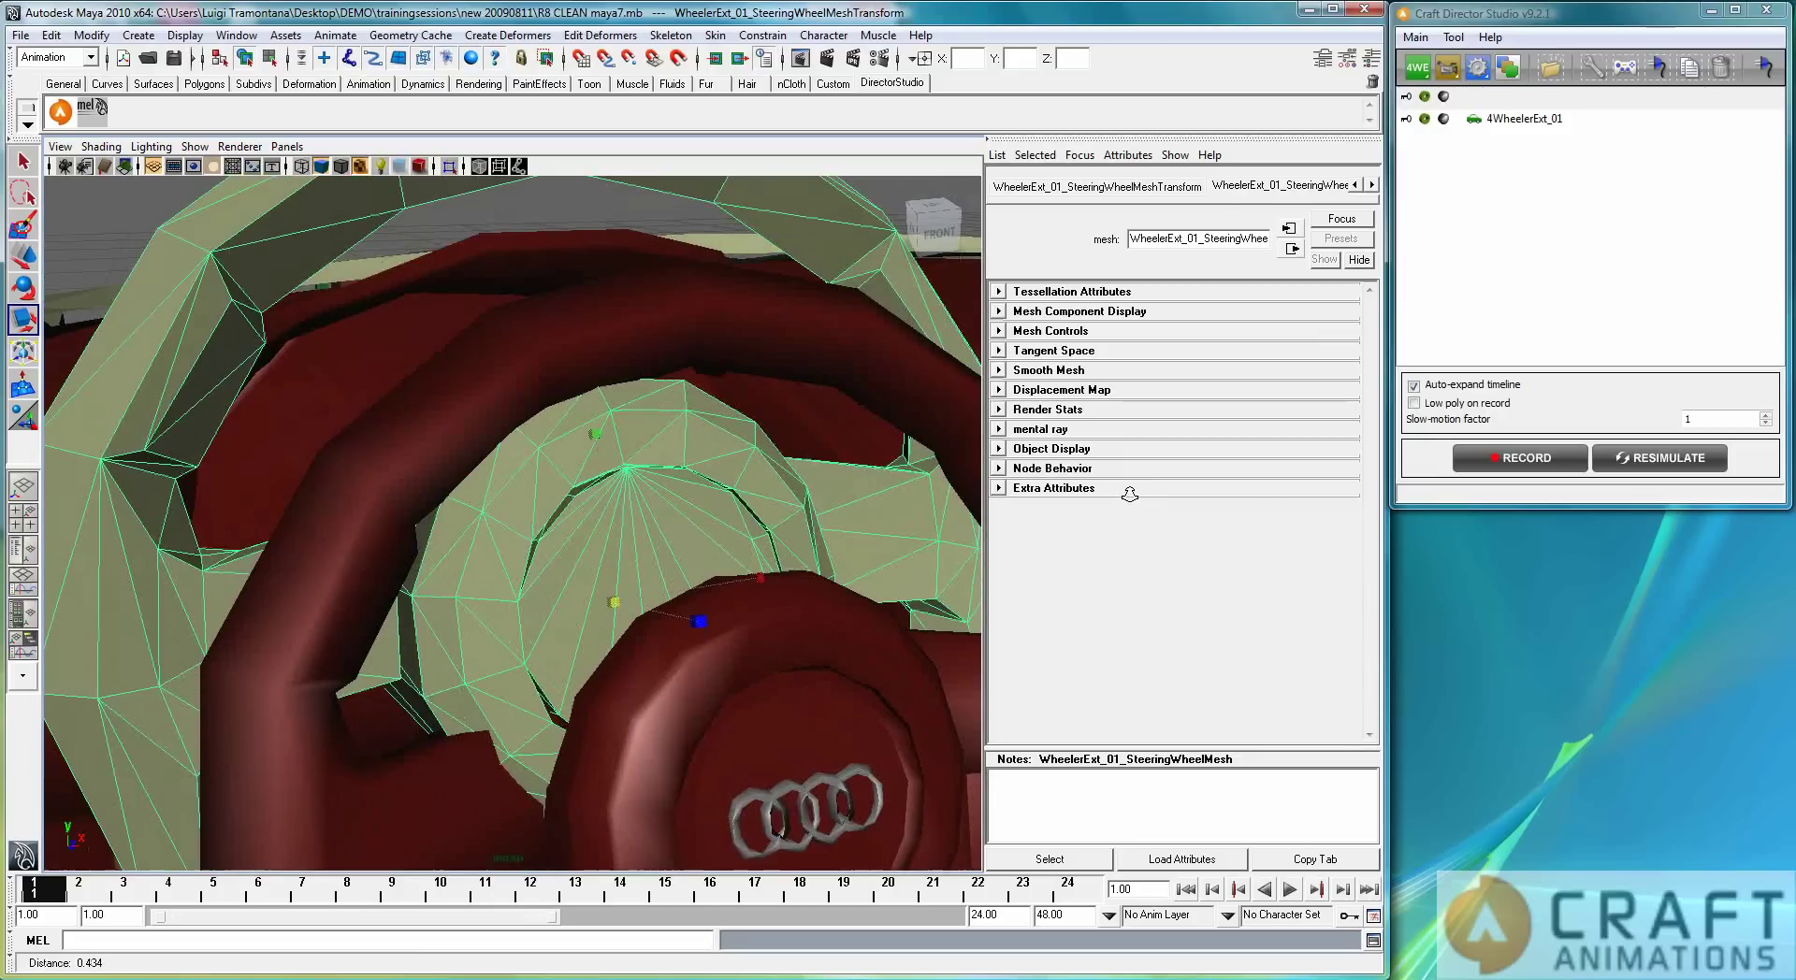
{"action": "key", "text": "w"}
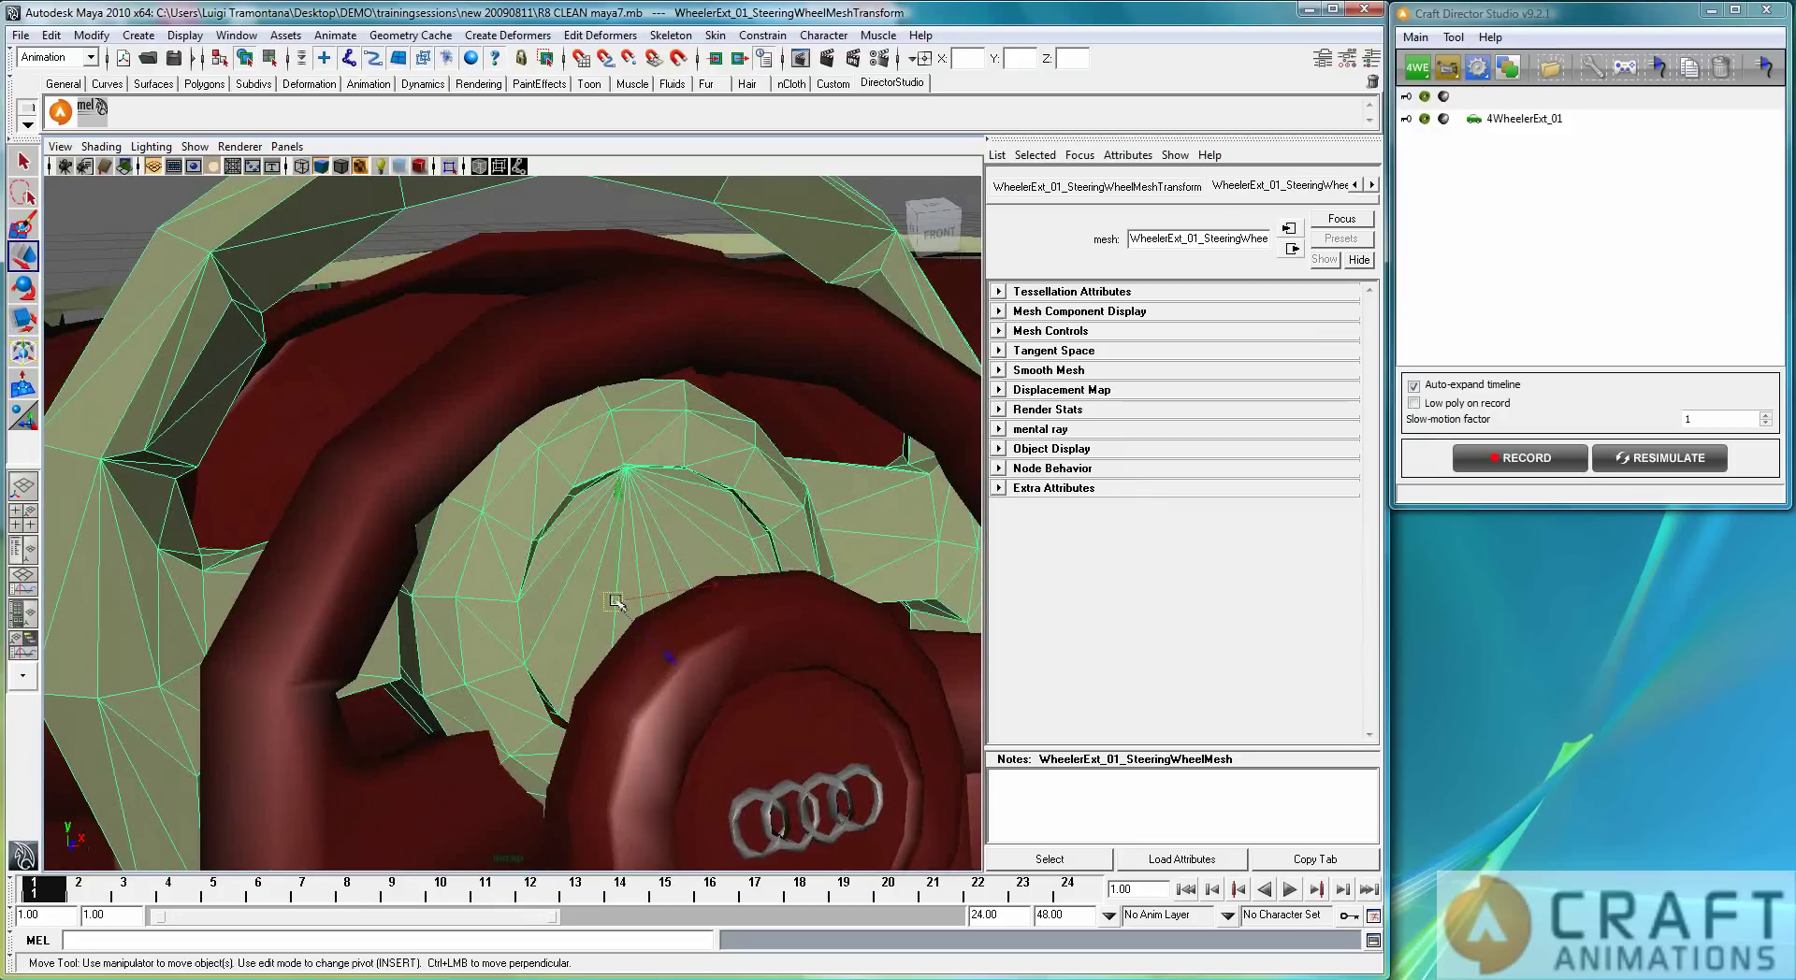
{"action": "left_click_drag", "start_coordinate": [616, 603], "coordinate": [630, 690]}
{"action": "key", "text": "ctrl+z"}
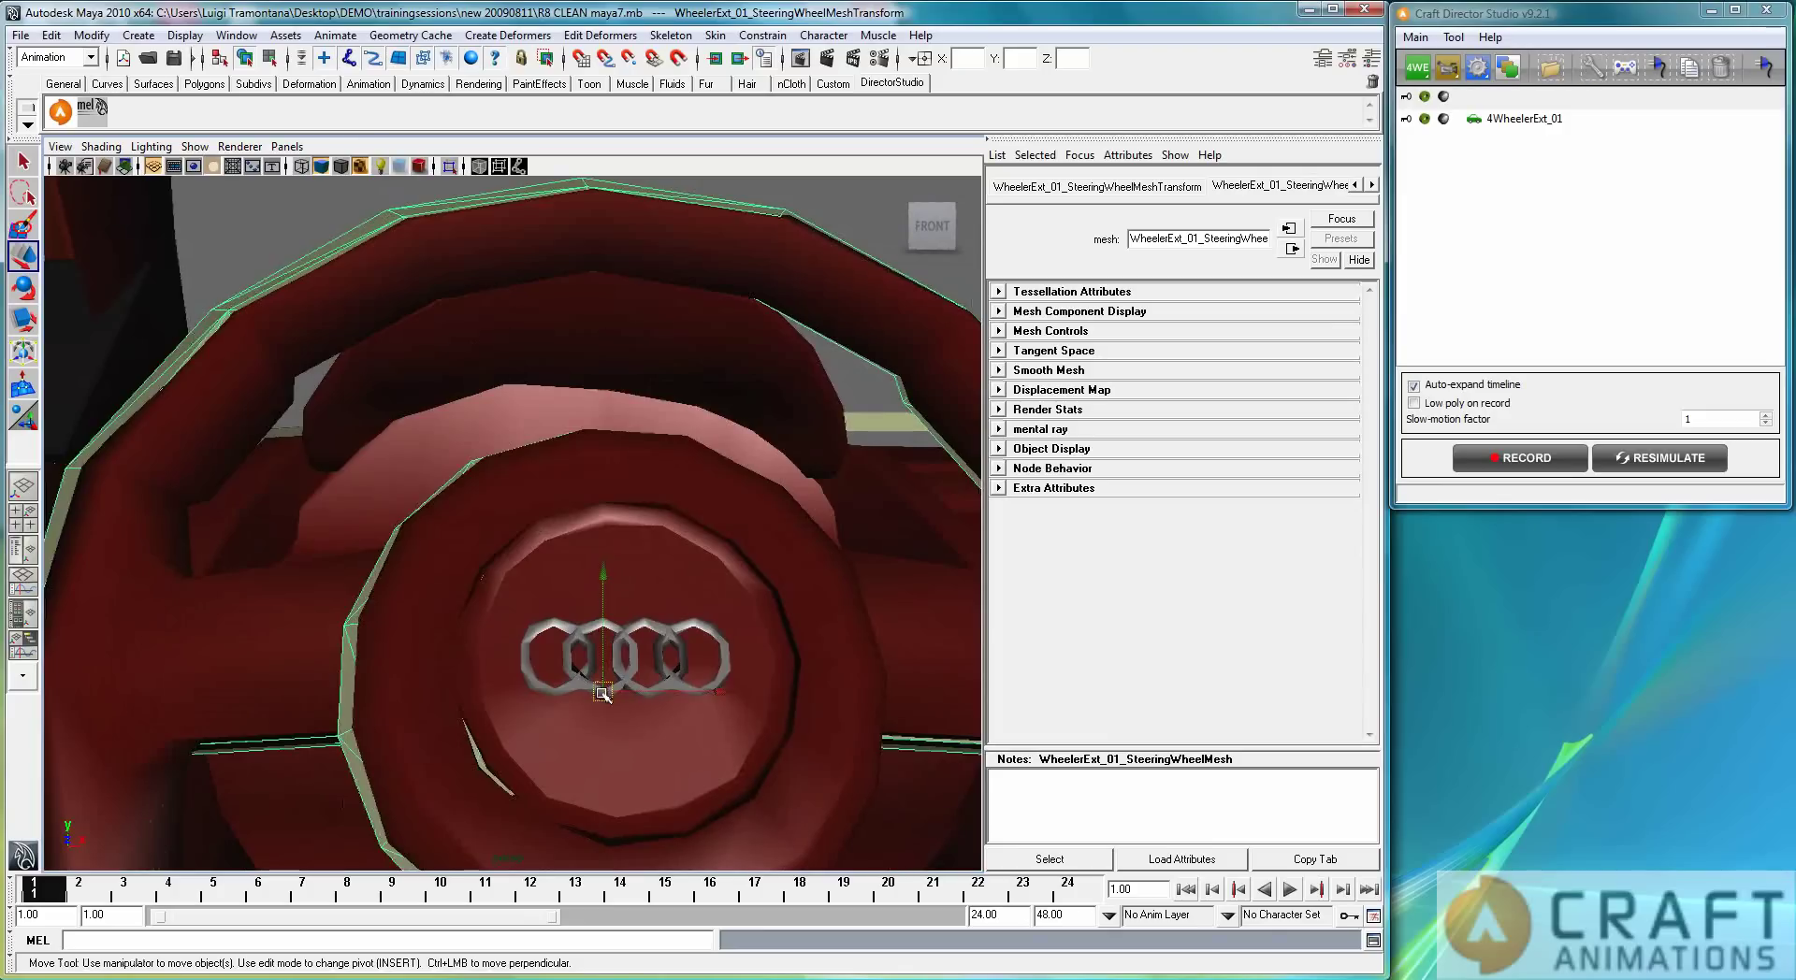
{"action": "right_click_drag", "start_coordinate": [604, 694], "coordinate": [258, 618], "text": "alt"}
{"action": "left_click_drag", "start_coordinate": [258, 618], "coordinate": [502, 636], "text": "alt"}
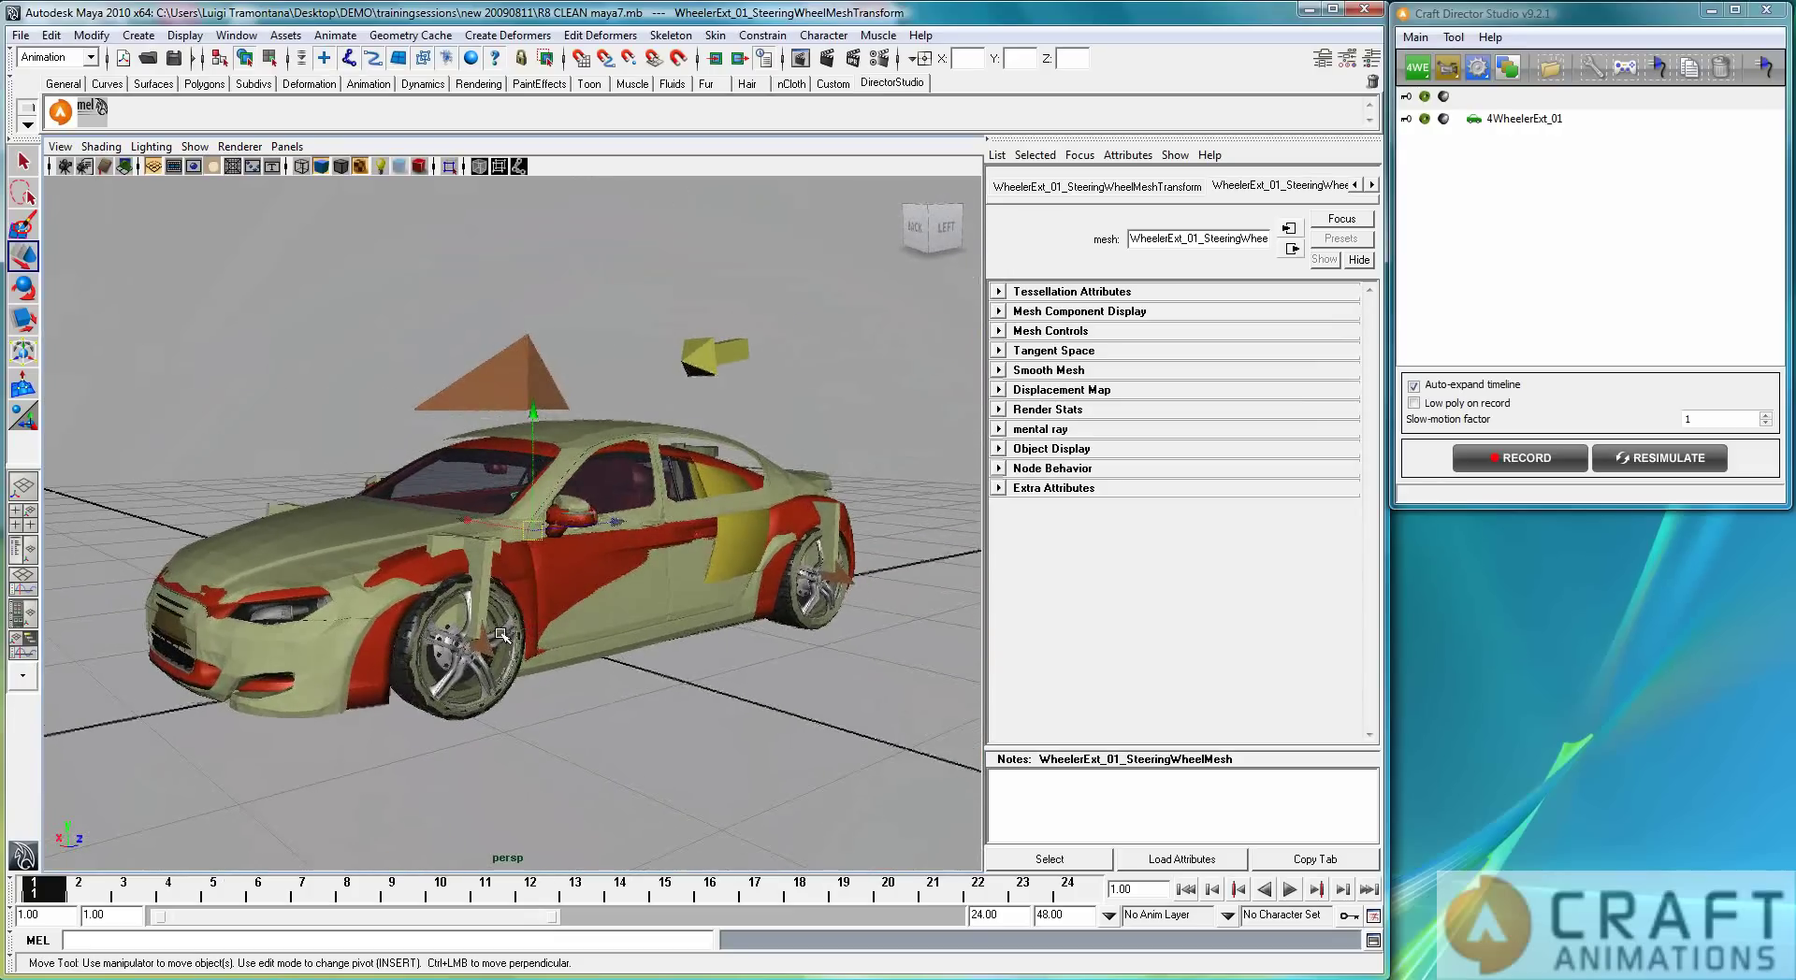
Step: Examine the red car's body, R8_carBody, and its front-left wheel, R8_wheel_FL, against the corresponding rig meshes
{"action": "left_click", "coordinate": [617, 705]}
{"action": "right_click_drag", "start_coordinate": [529, 694], "coordinate": [733, 680], "text": "alt"}
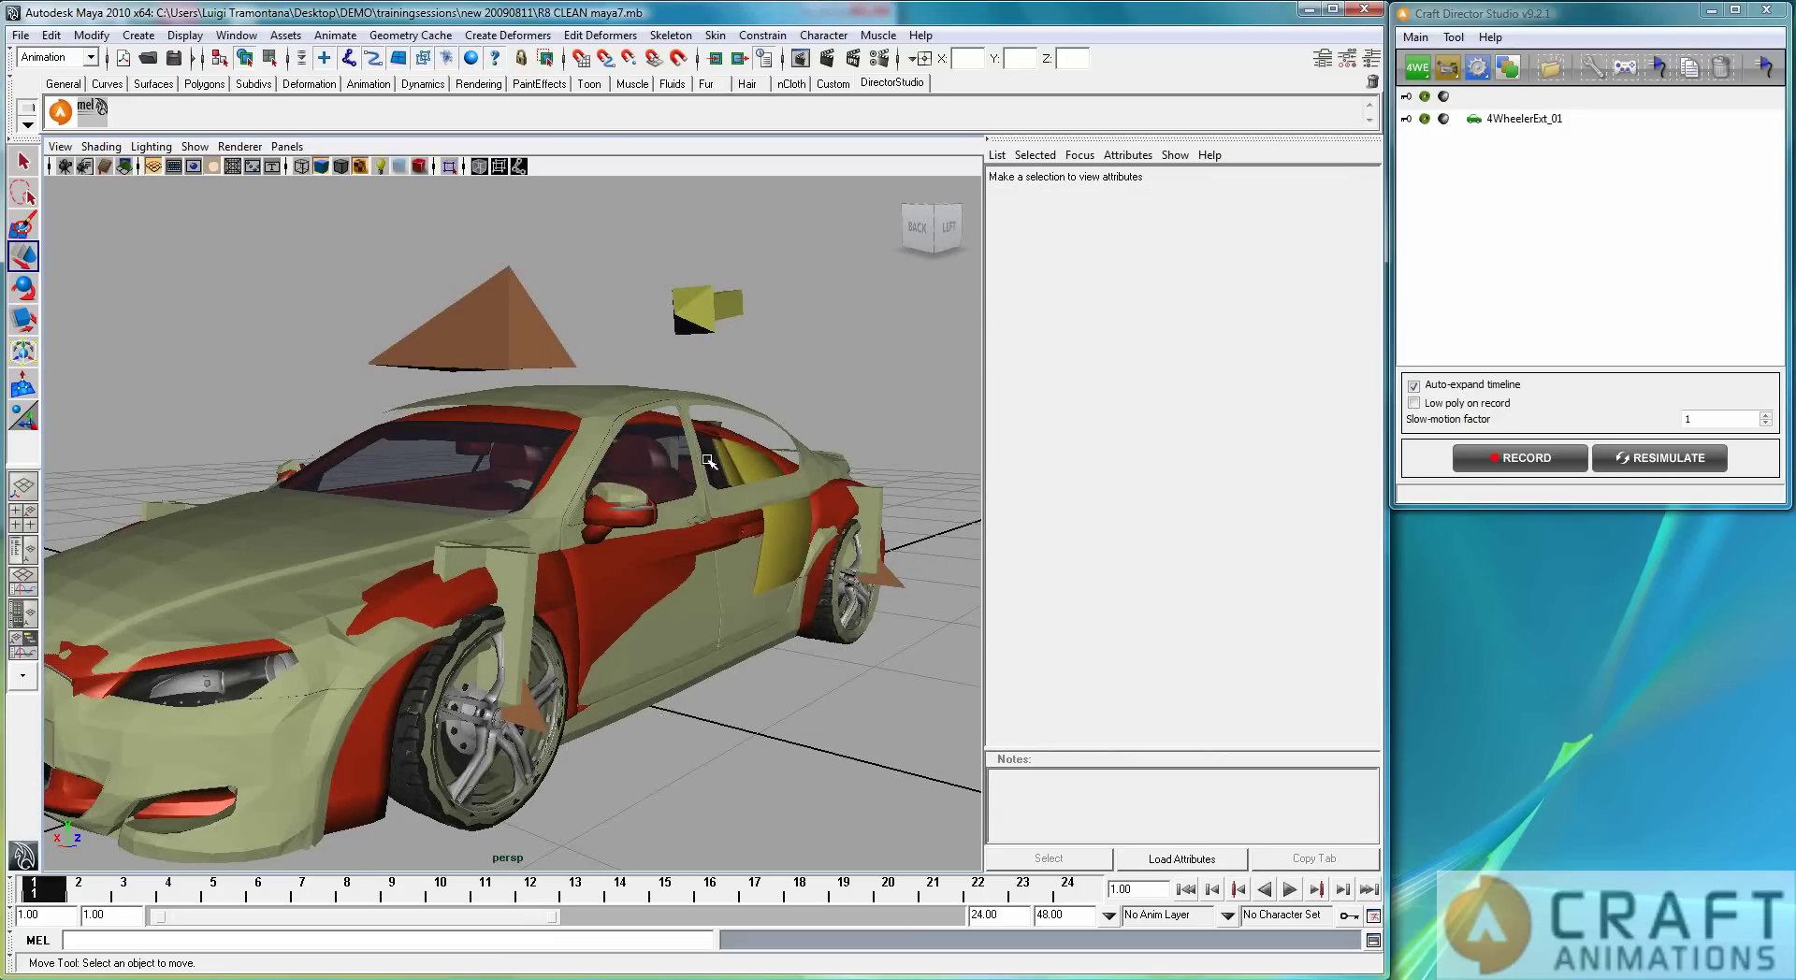
{"action": "left_click", "coordinate": [601, 618]}
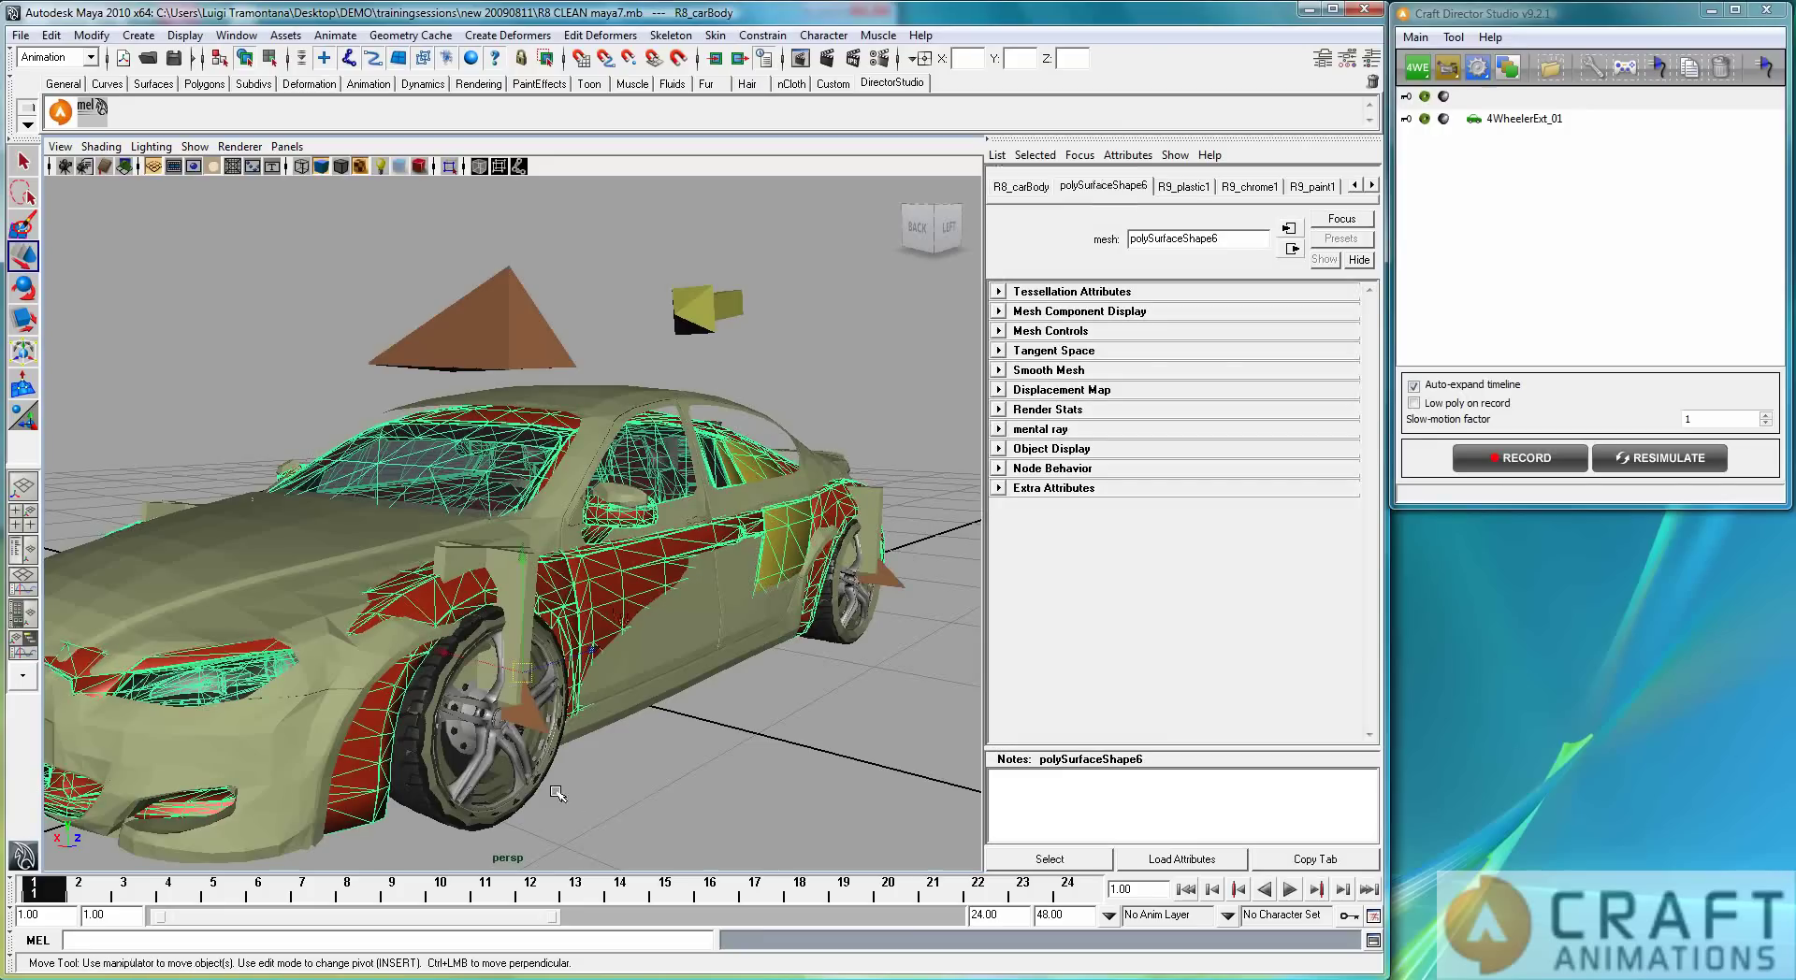
{"action": "left_click", "coordinate": [522, 780]}
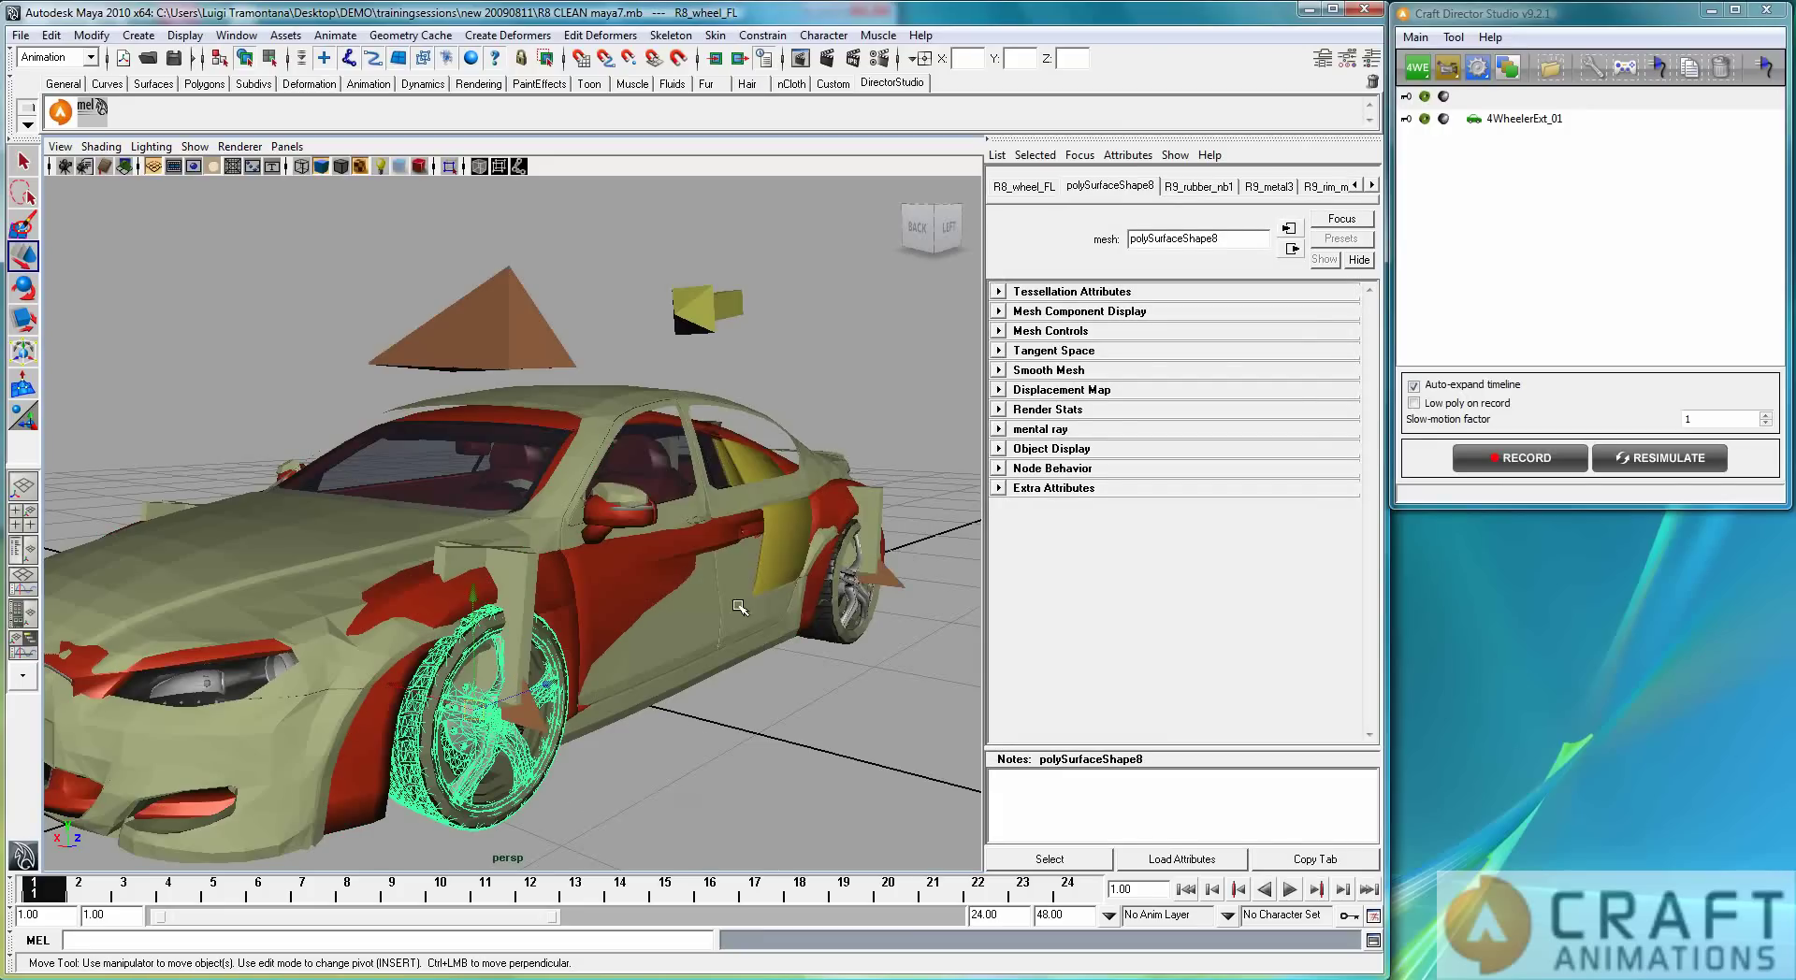
{"action": "left_click_drag", "start_coordinate": [639, 709], "coordinate": [552, 715], "text": "alt"}
{"action": "right_click_drag", "start_coordinate": [552, 714], "coordinate": [594, 704], "text": "alt"}
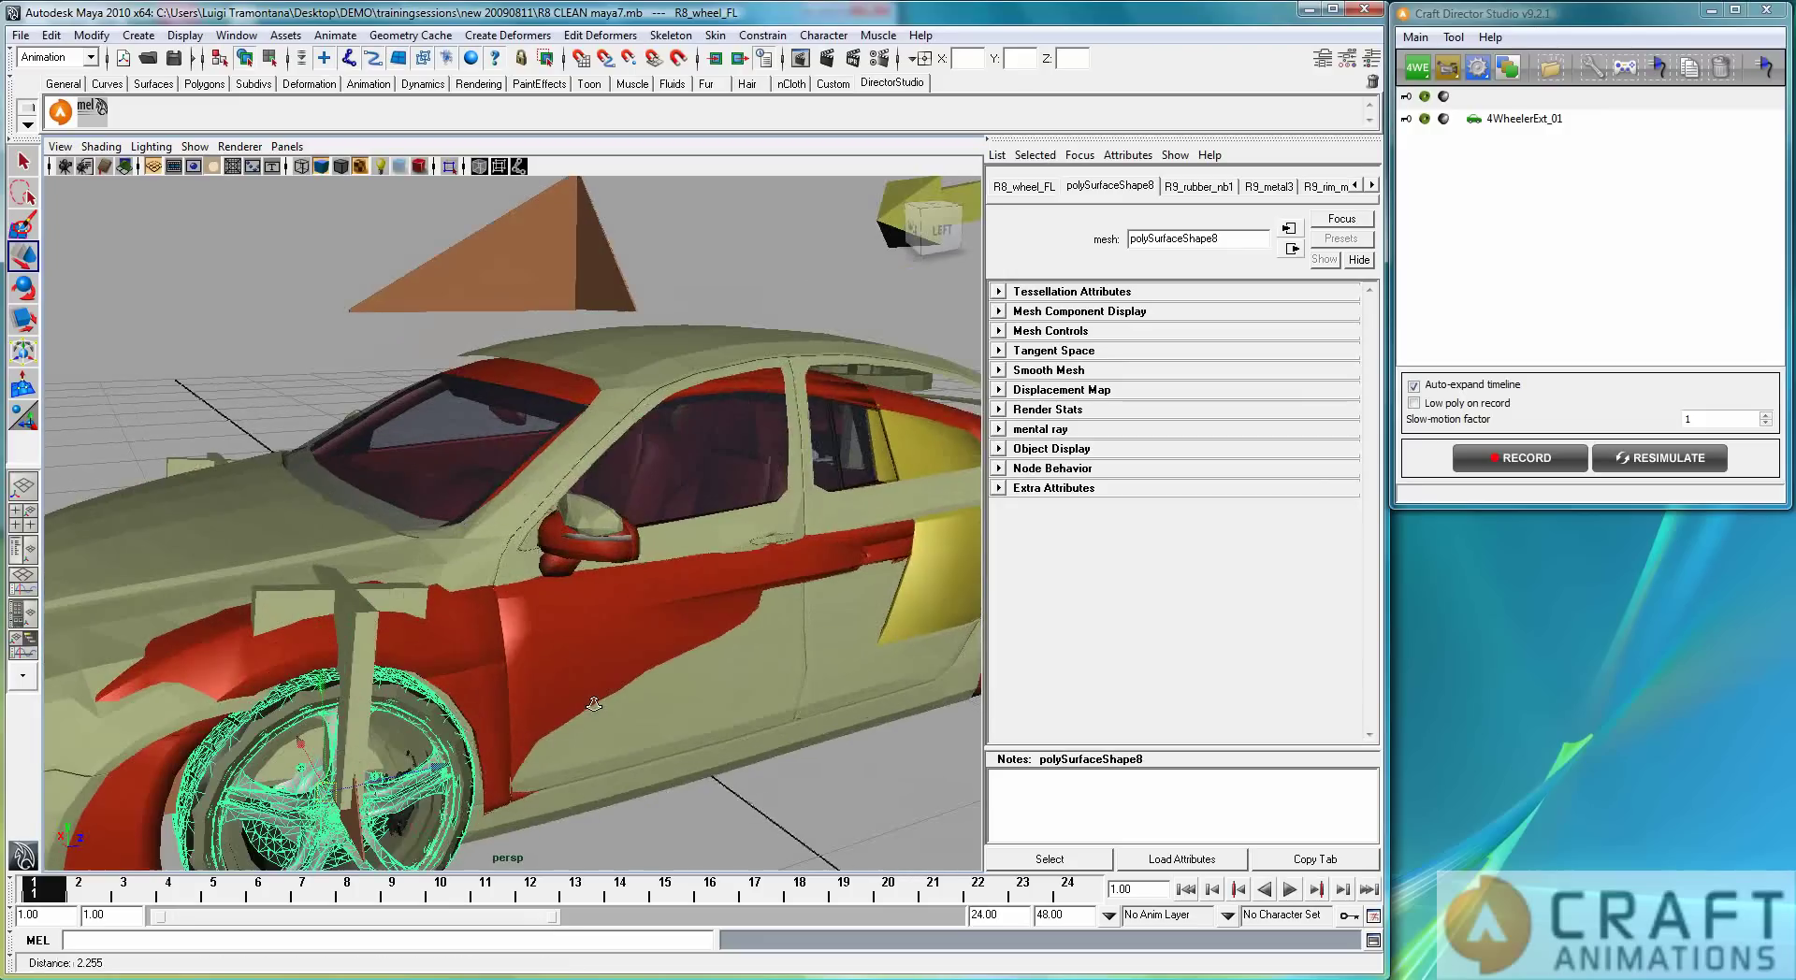
{"action": "middle_click_drag", "start_coordinate": [626, 642], "coordinate": [666, 562], "text": "alt"}
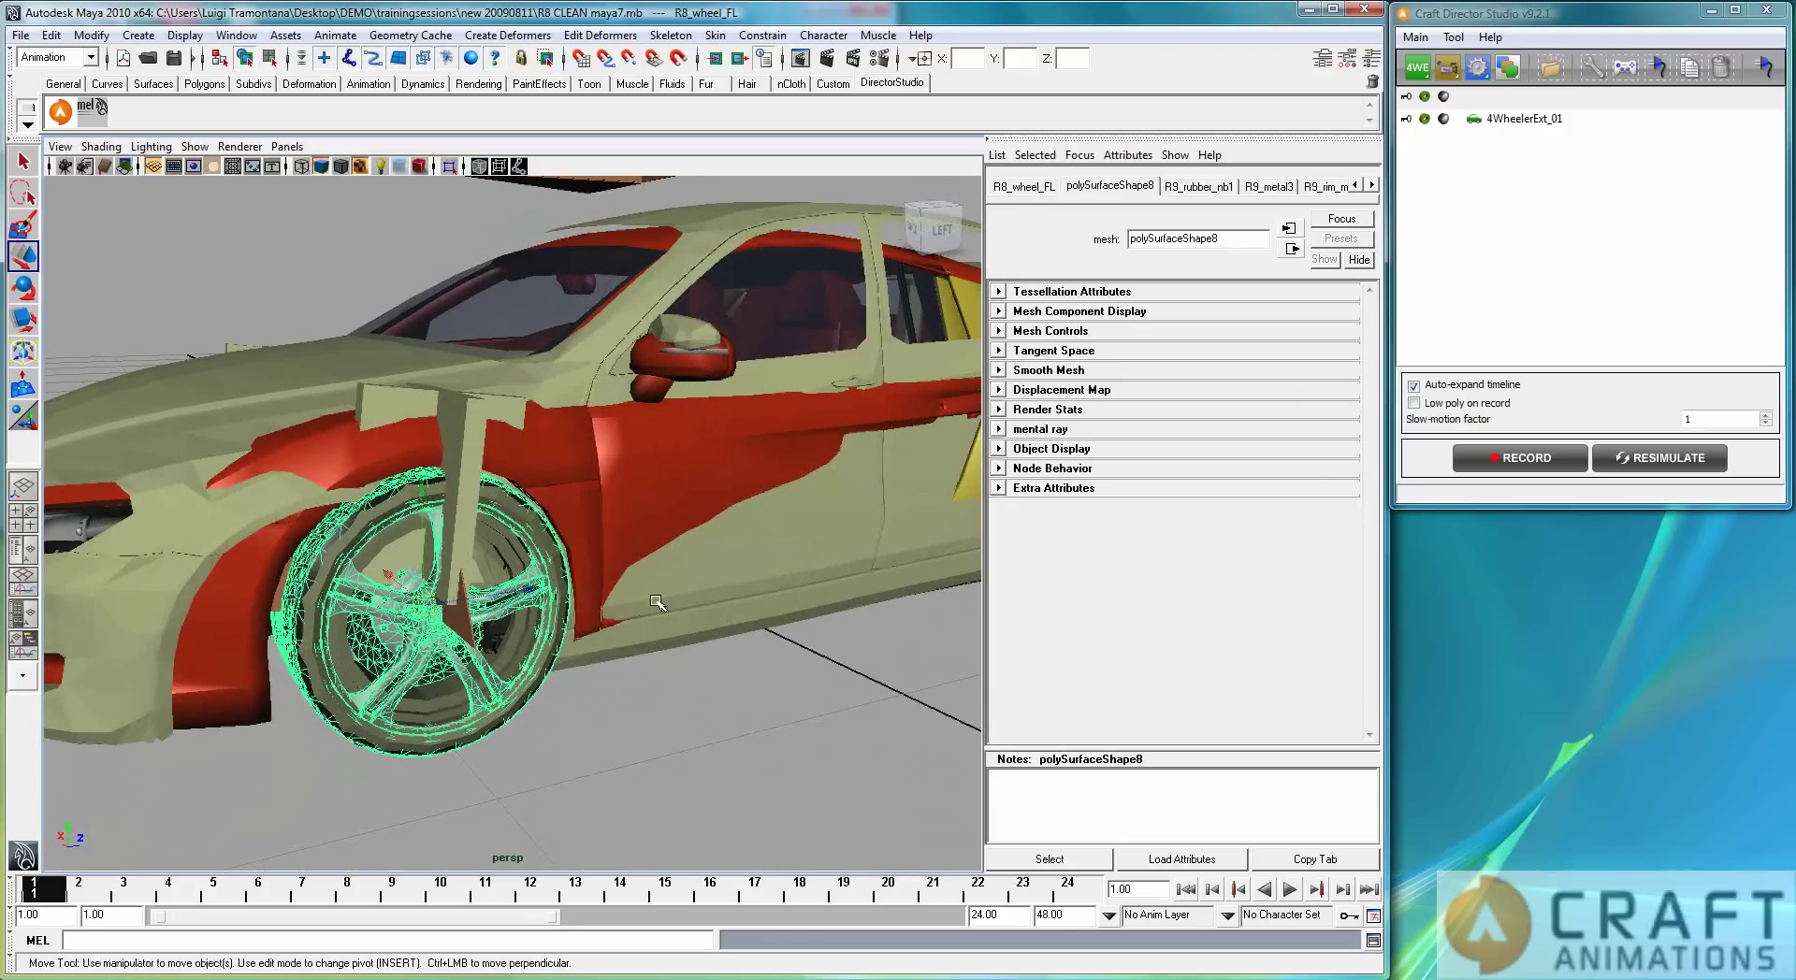
{"action": "left_click", "coordinate": [578, 725]}
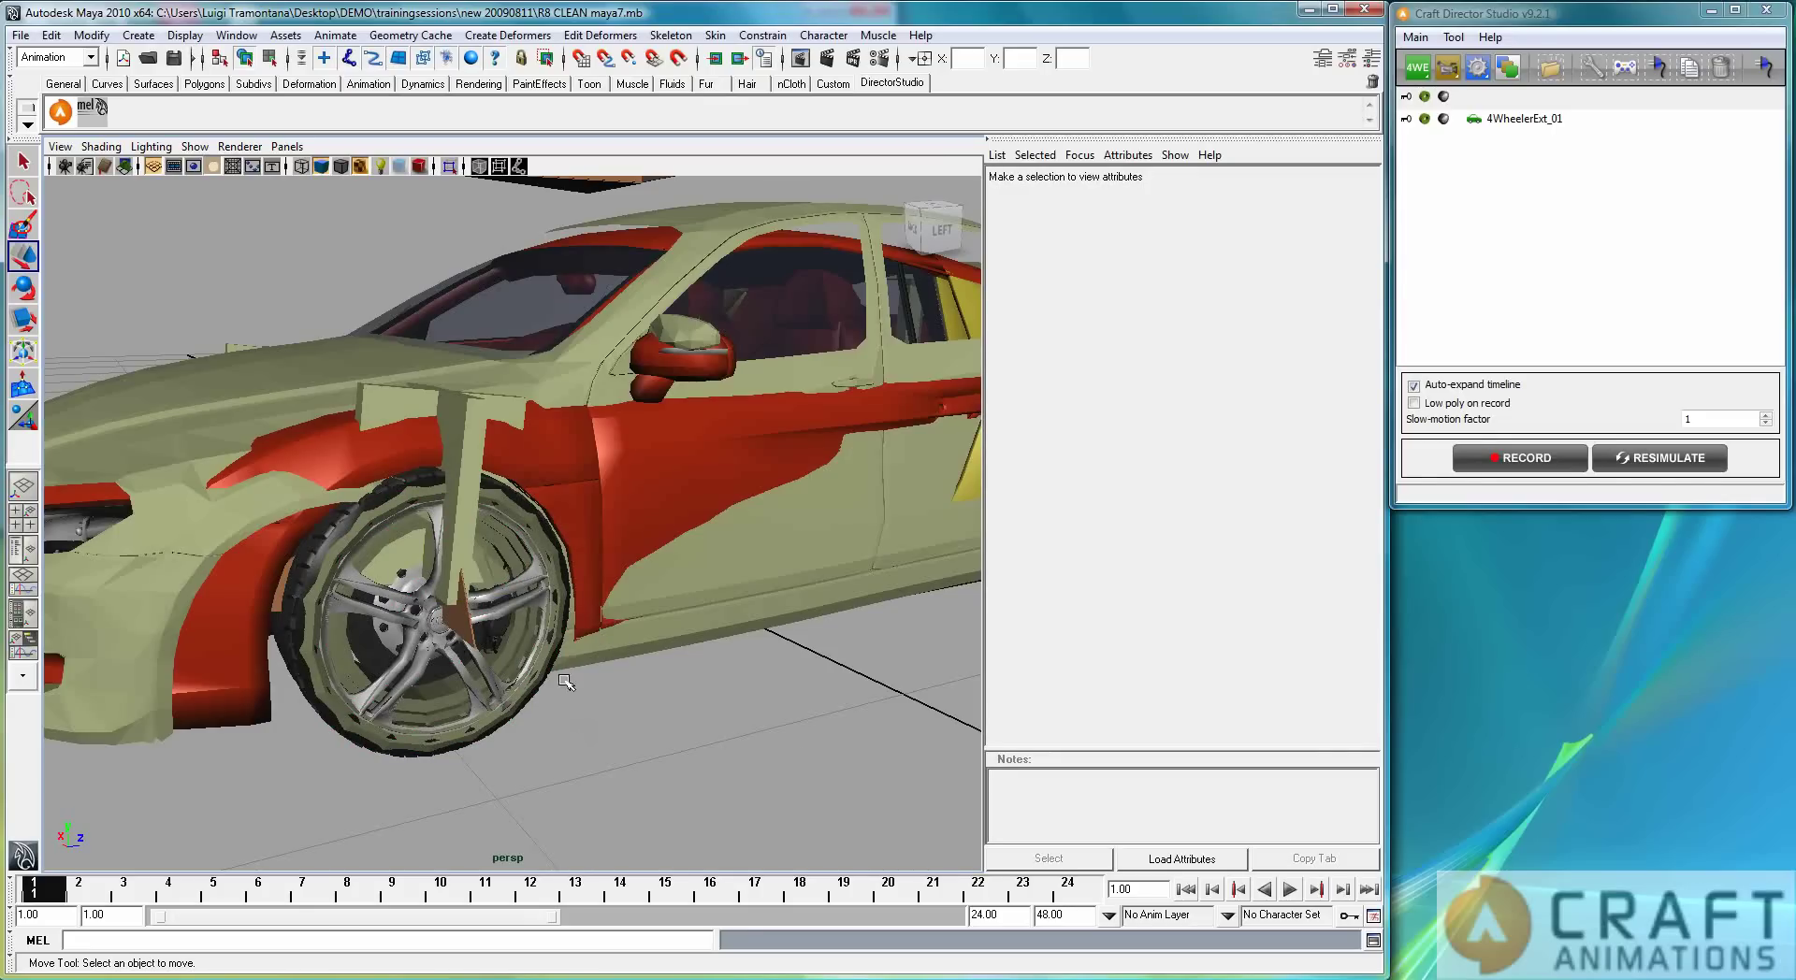
Step: Parent R8_wheel_FL to the rig's front-left wheel mesh, WheelerExt_01_WheelMesh_FL
{"action": "left_click", "coordinate": [467, 679]}
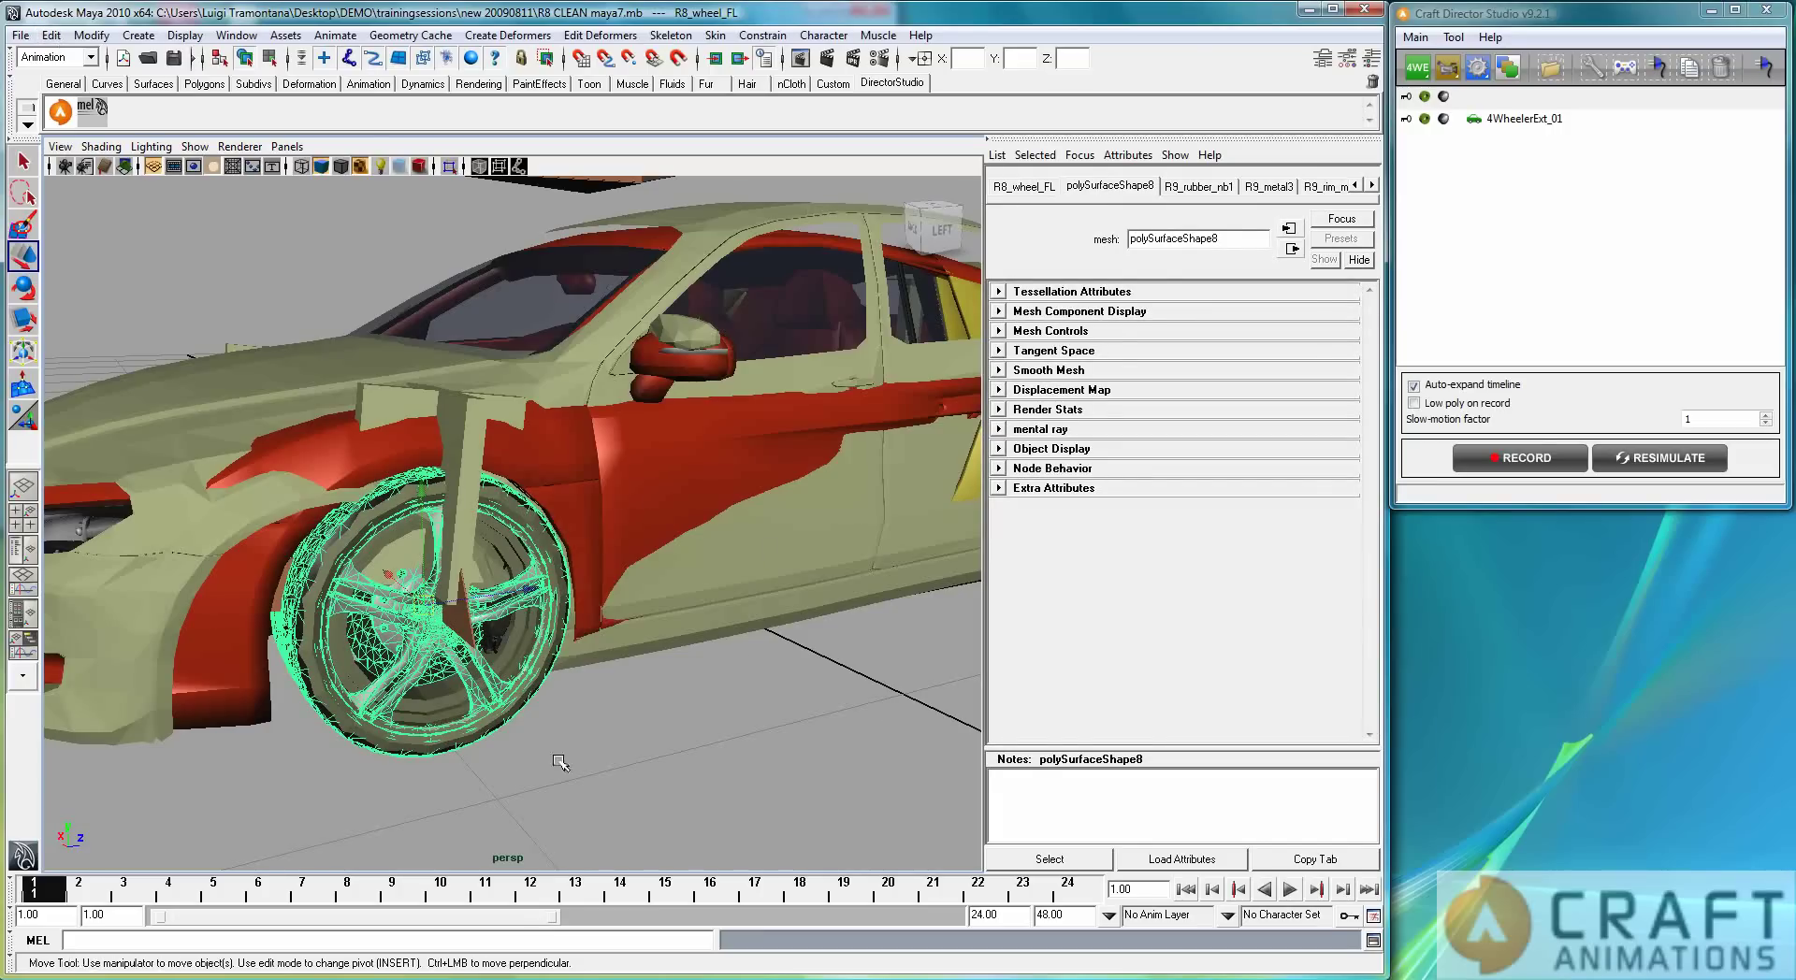
{"action": "left_click", "coordinate": [447, 700]}
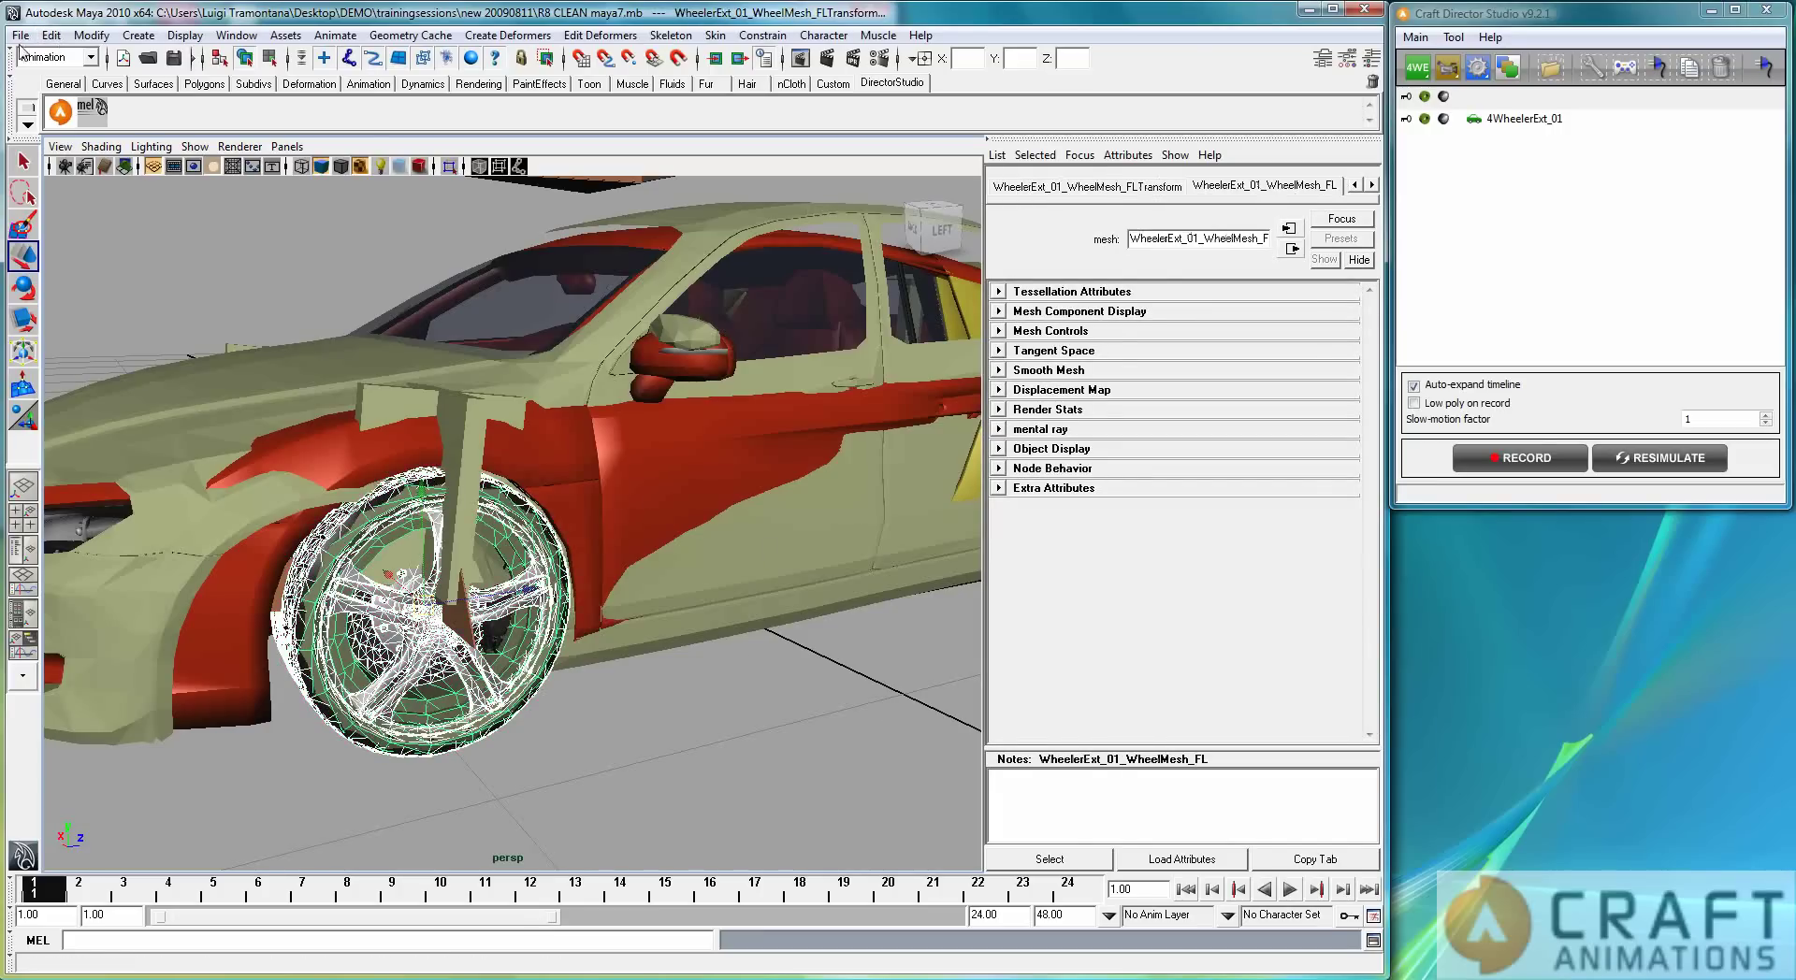
{"action": "left_click", "coordinate": [53, 36]}
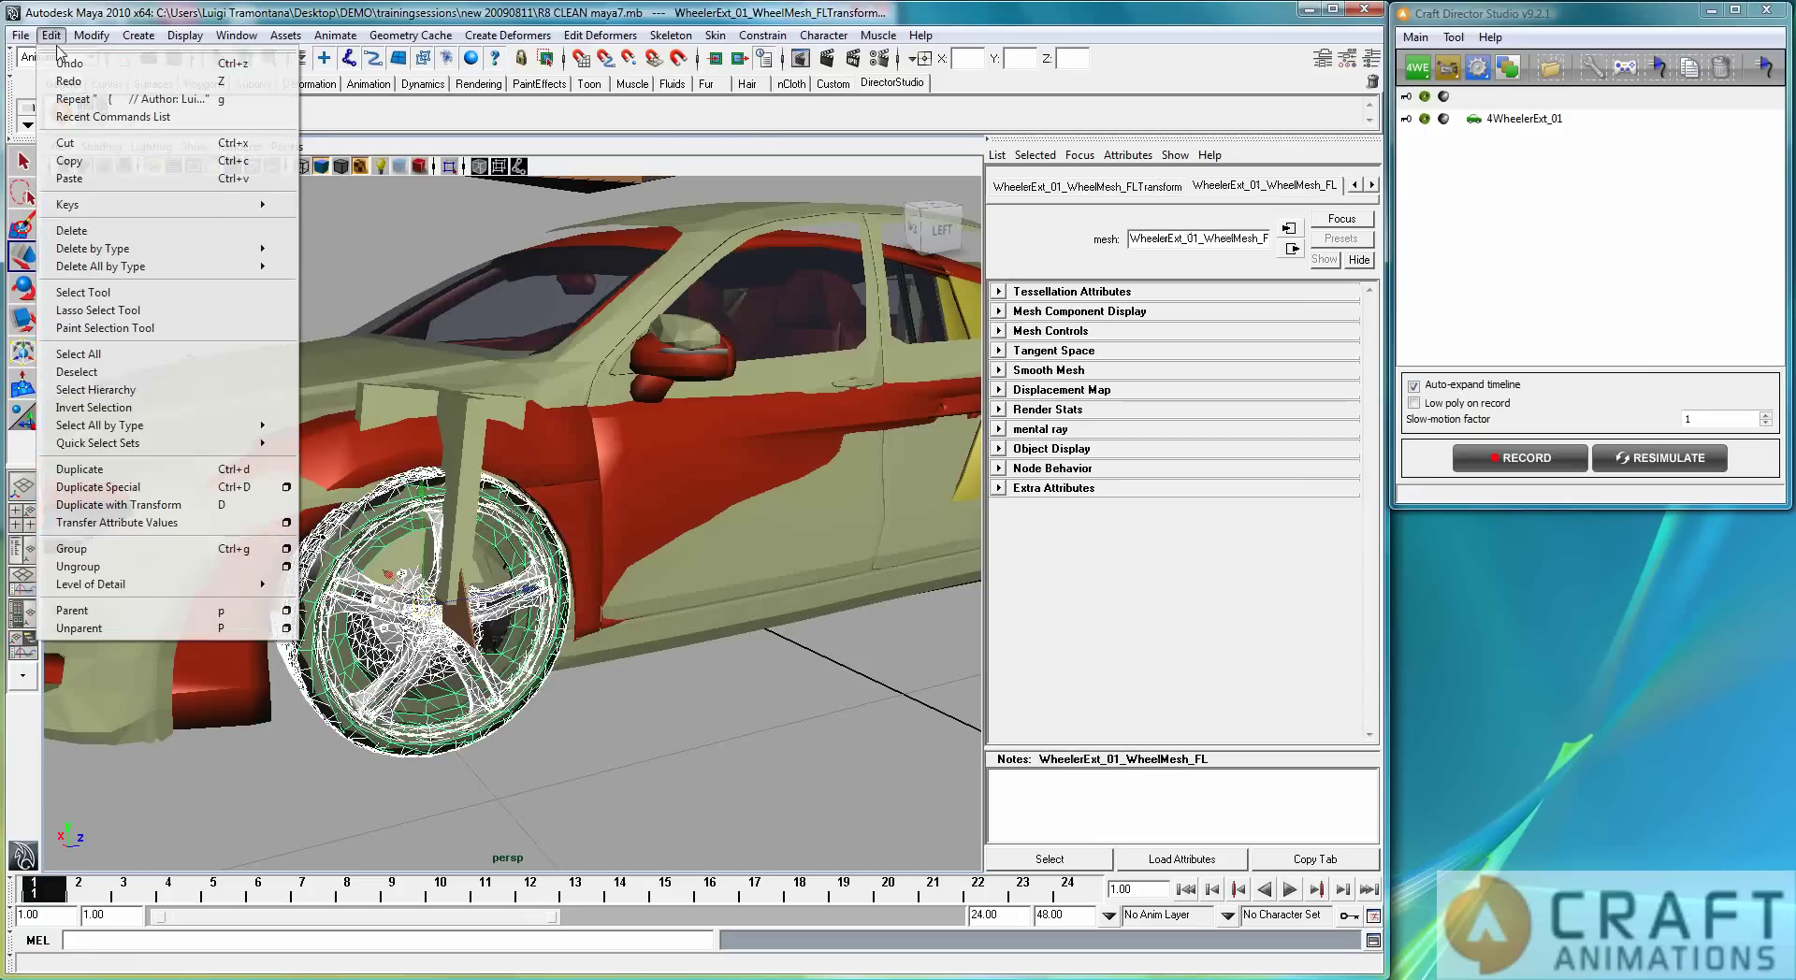
{"action": "left_click", "coordinate": [163, 620]}
Step: Parent the front-left brake caliper, R8_caliper_FL, to the rig
{"action": "left_click_drag", "start_coordinate": [573, 736], "coordinate": [433, 603], "text": "alt"}
{"action": "left_click", "coordinate": [436, 603]}
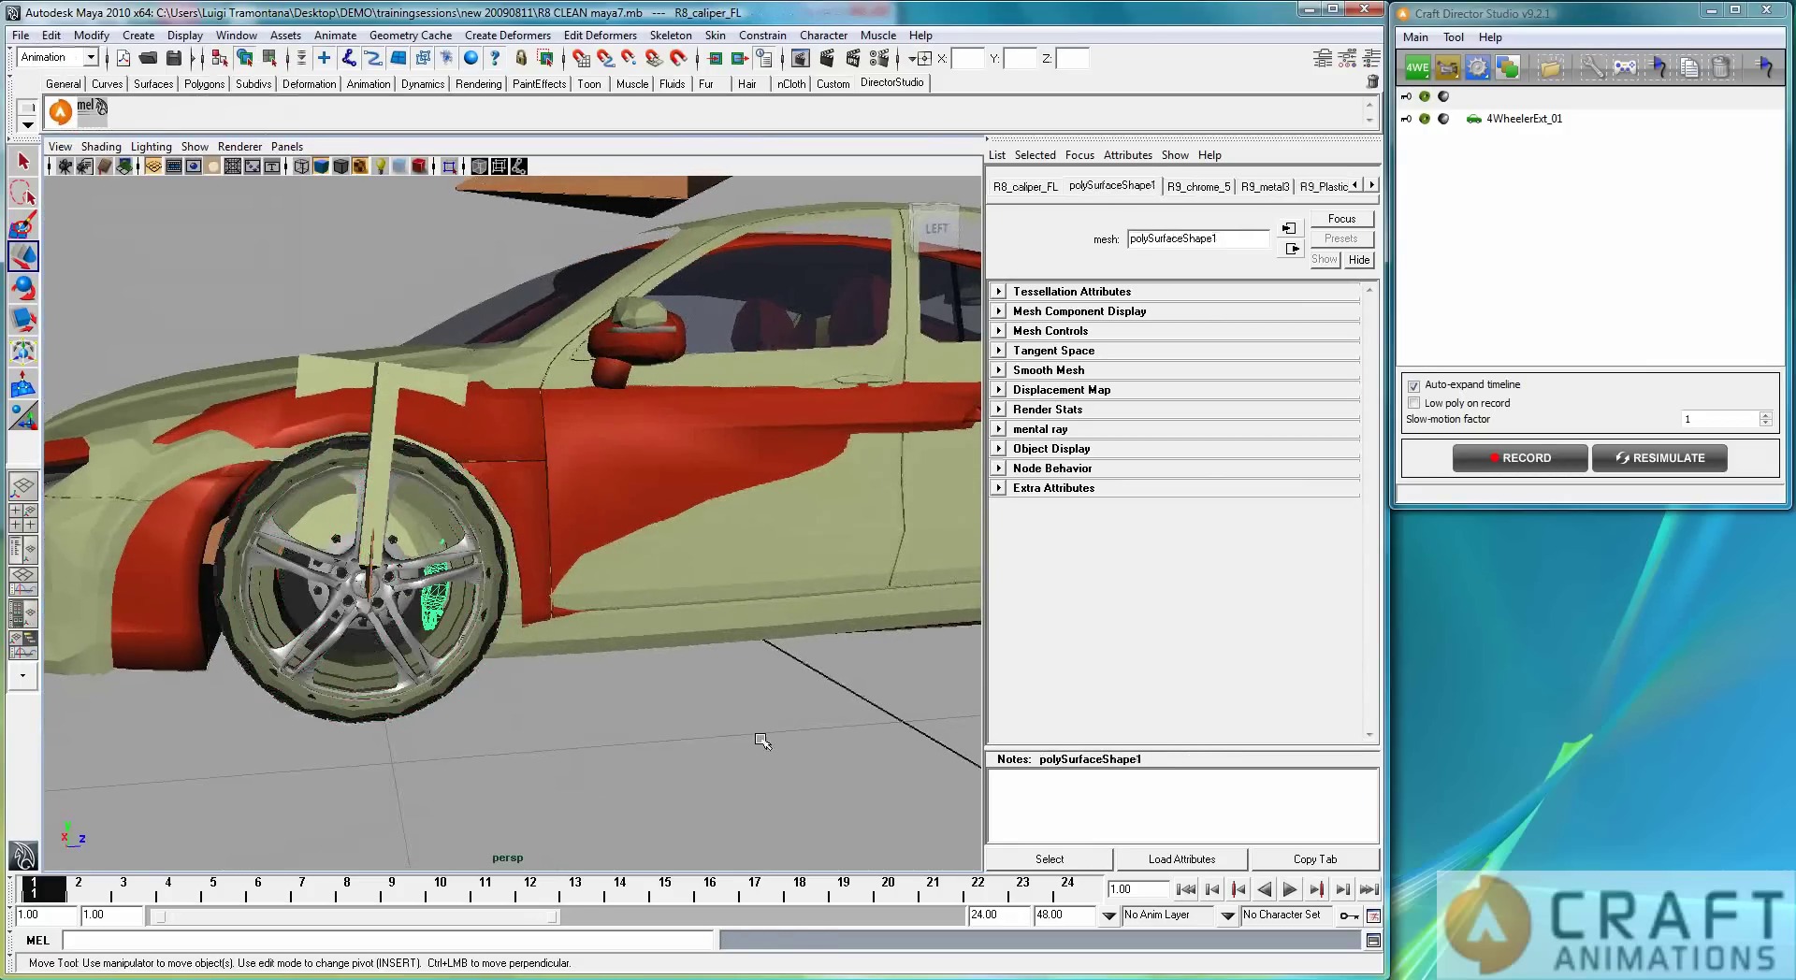
{"action": "key", "text": "p"}
Step: Parent R8_wheel_RL to the rig's rear-left wheel mesh and R8_caliper_RL to WheelerExt_01_WheelCenterMesh_BL
{"action": "left_click_drag", "start_coordinate": [793, 562], "coordinate": [526, 597], "text": "alt"}
{"action": "left_click", "coordinate": [587, 591]}
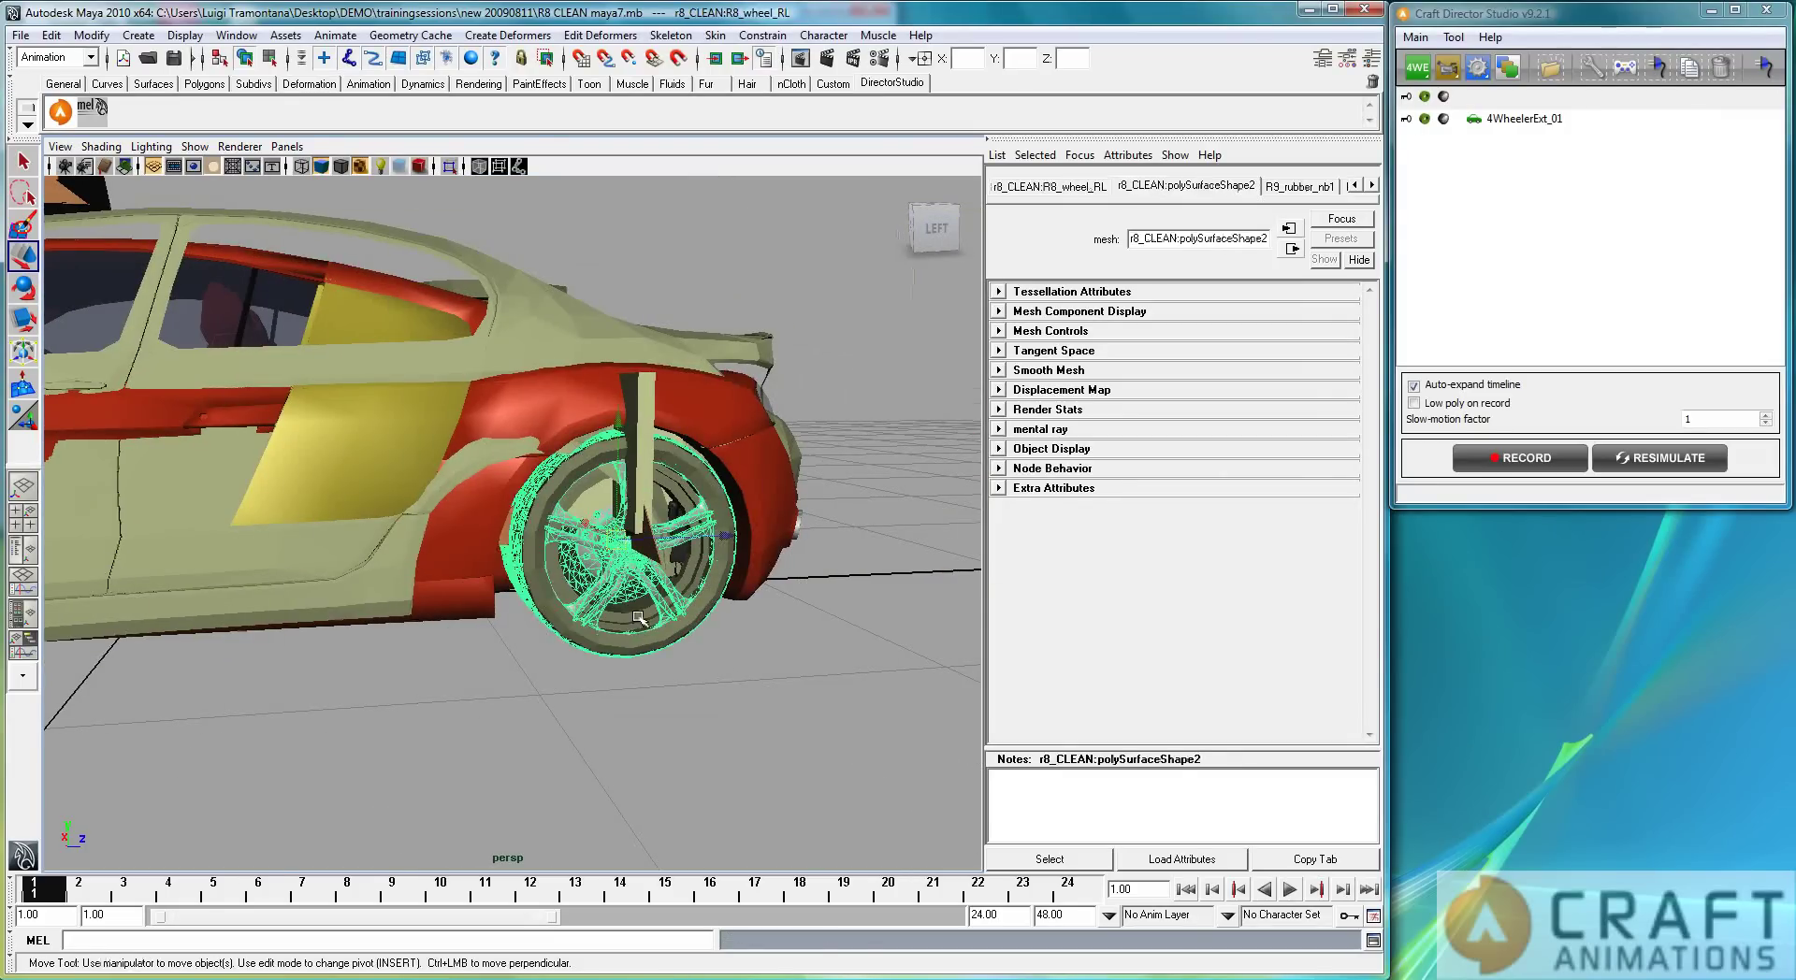
{"action": "left_click", "coordinate": [666, 617]}
{"action": "key", "text": "Up"}
{"action": "left_click", "coordinate": [679, 551]}
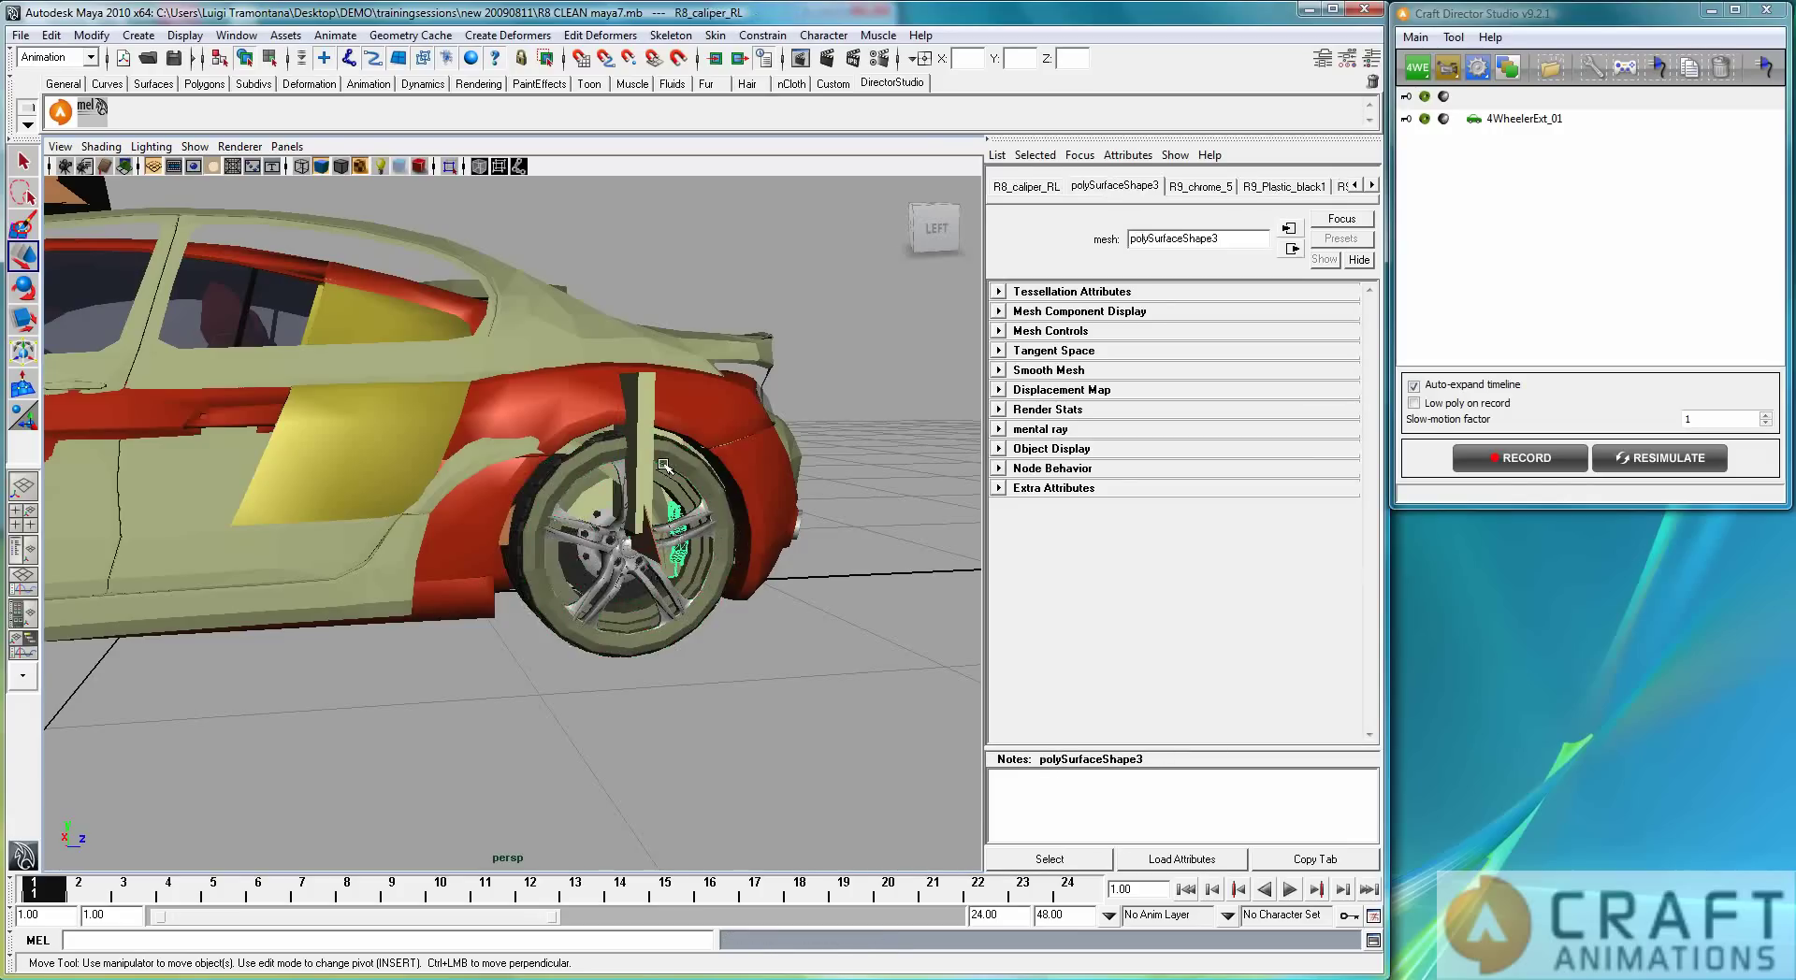
{"action": "key", "text": "Up"}
{"action": "key", "text": "Down"}
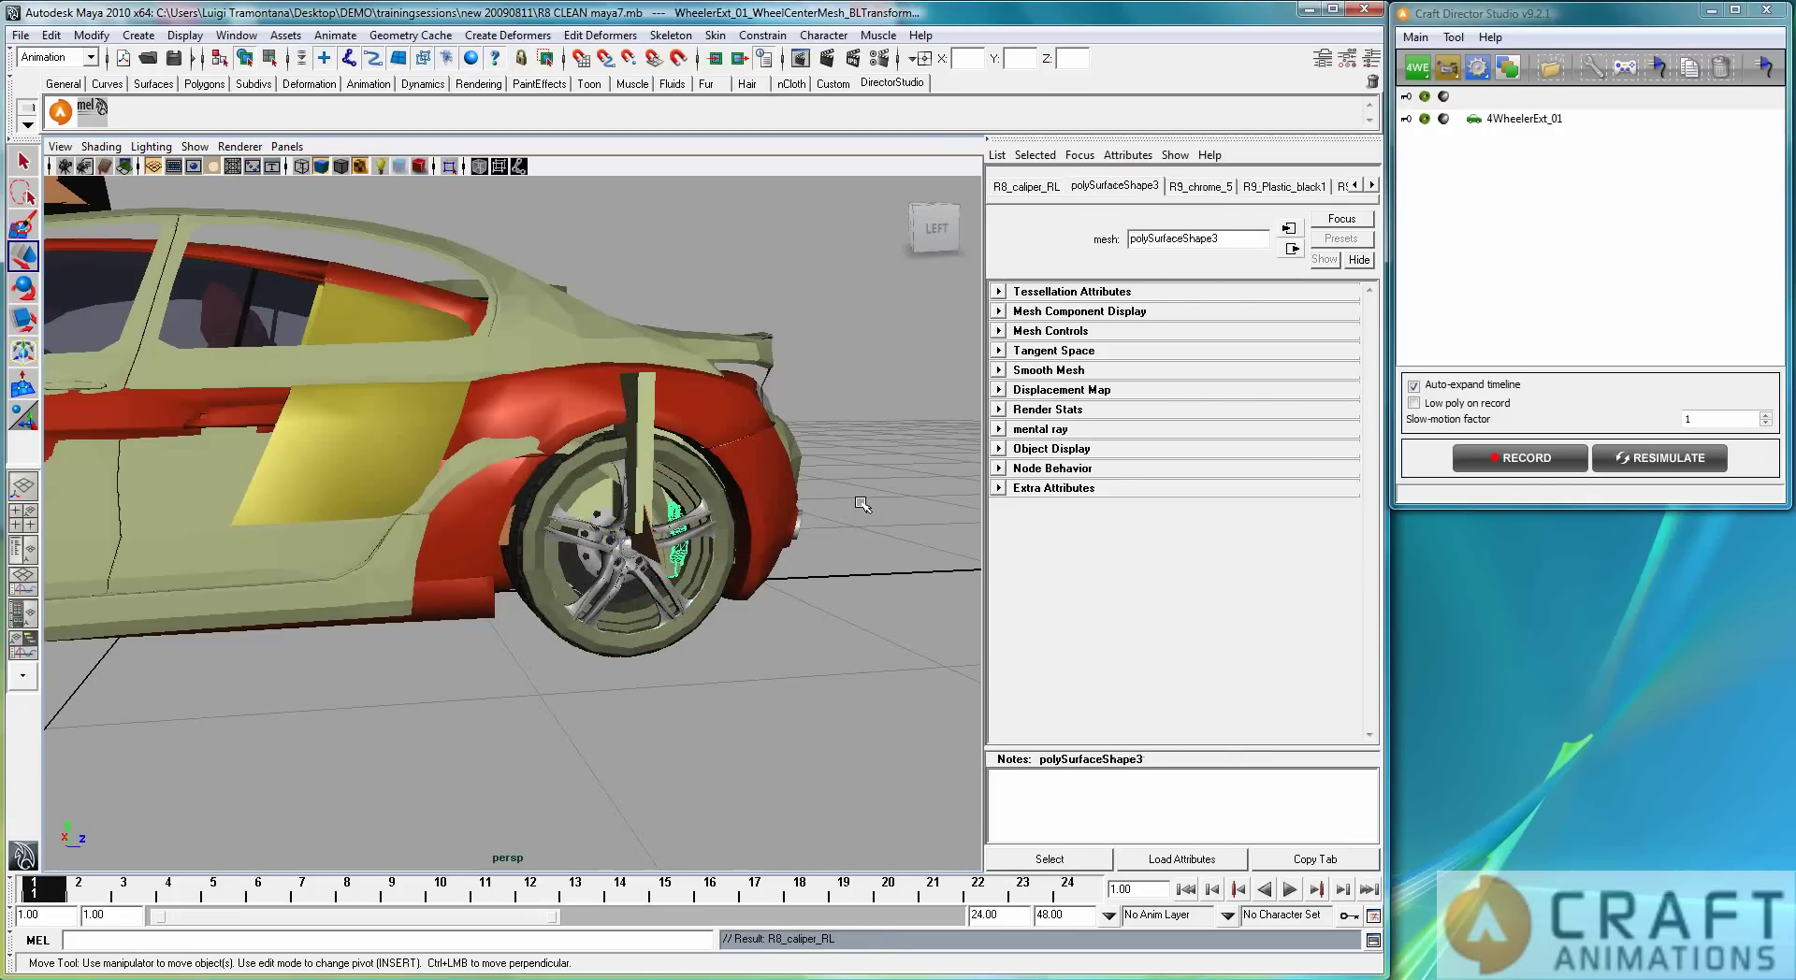
Step: Parent R8_wheel_RR to the rig's rear-right wheel mesh and R8_caliper_RR to the rear-right wheel center mesh
{"action": "left_click_drag", "start_coordinate": [882, 527], "coordinate": [459, 530], "text": "alt"}
{"action": "key", "text": "f"}
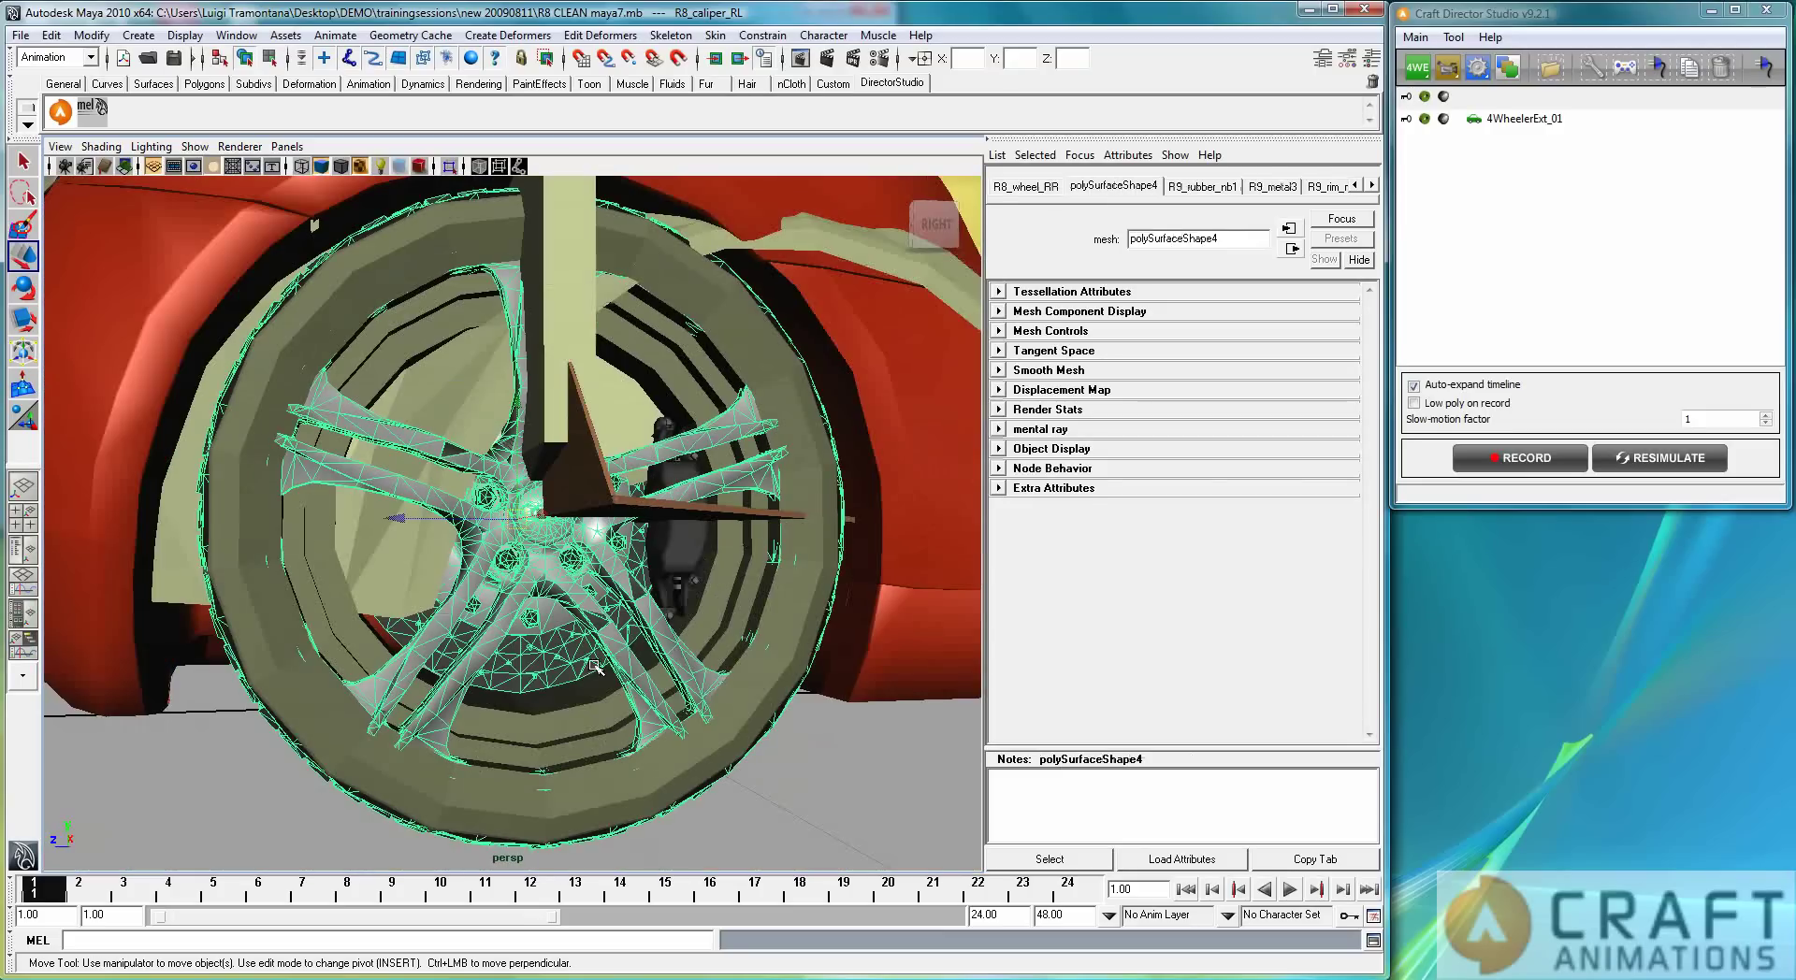
{"action": "left_click", "coordinate": [716, 771], "text": "shift"}
{"action": "key", "text": "p"}
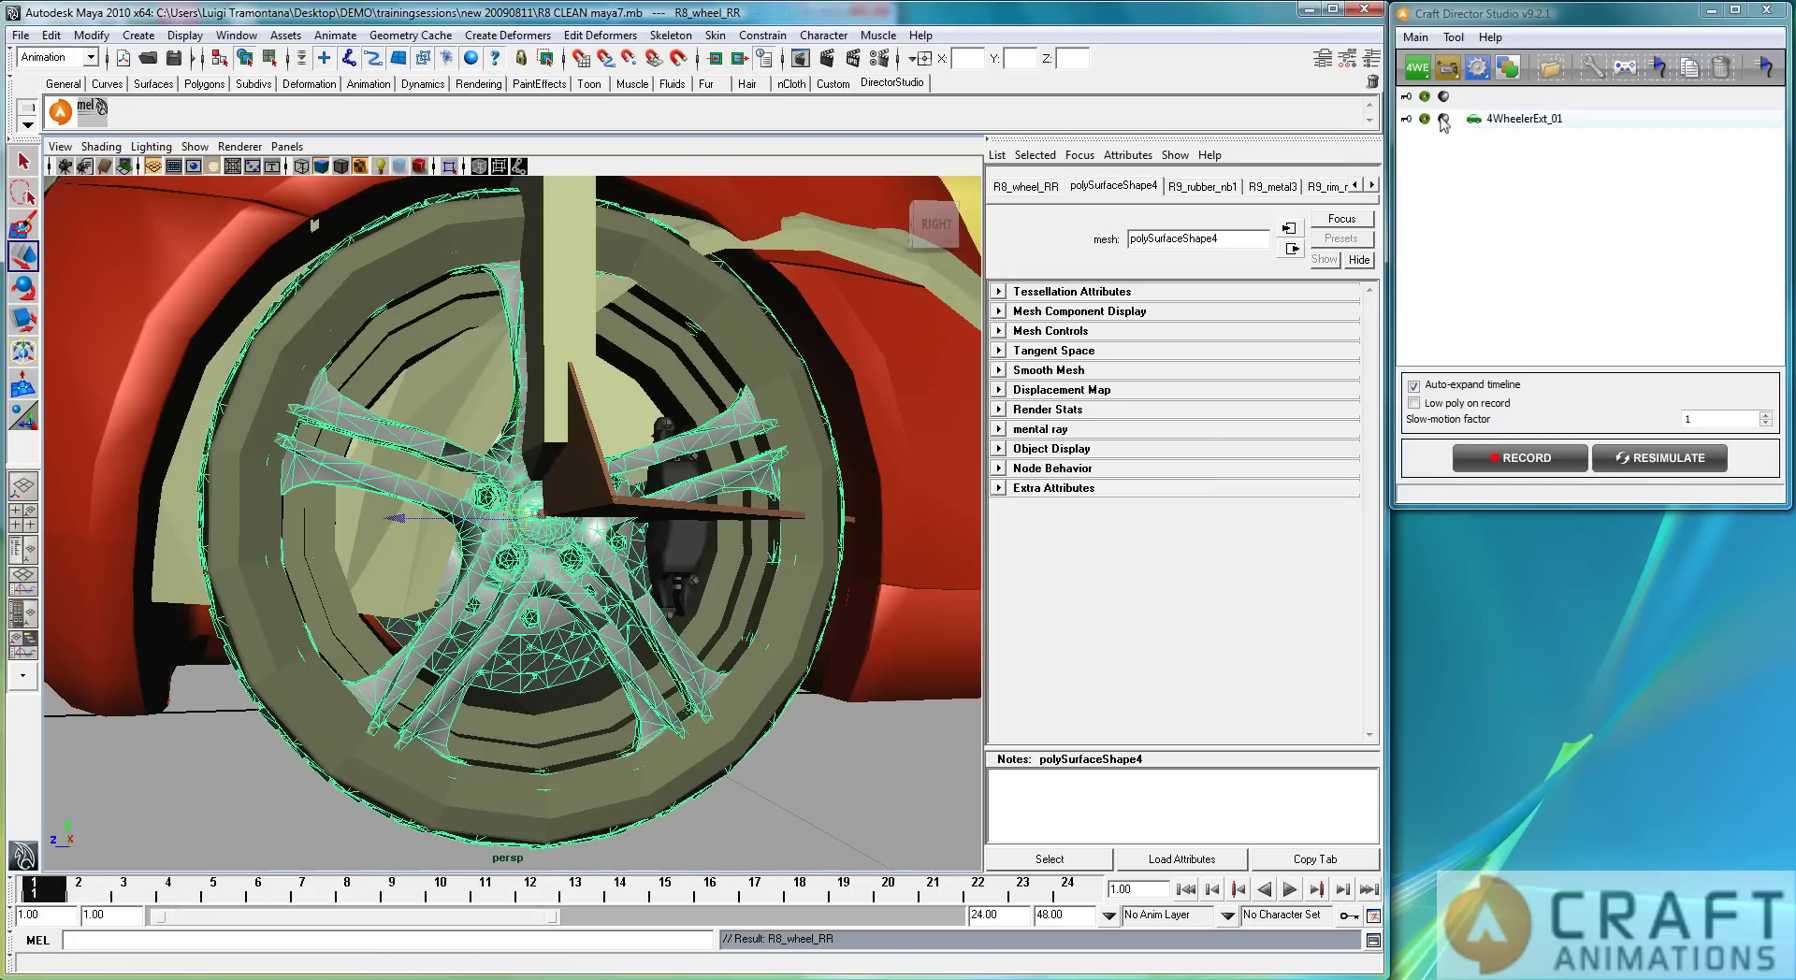
{"action": "left_click", "coordinate": [677, 548]}
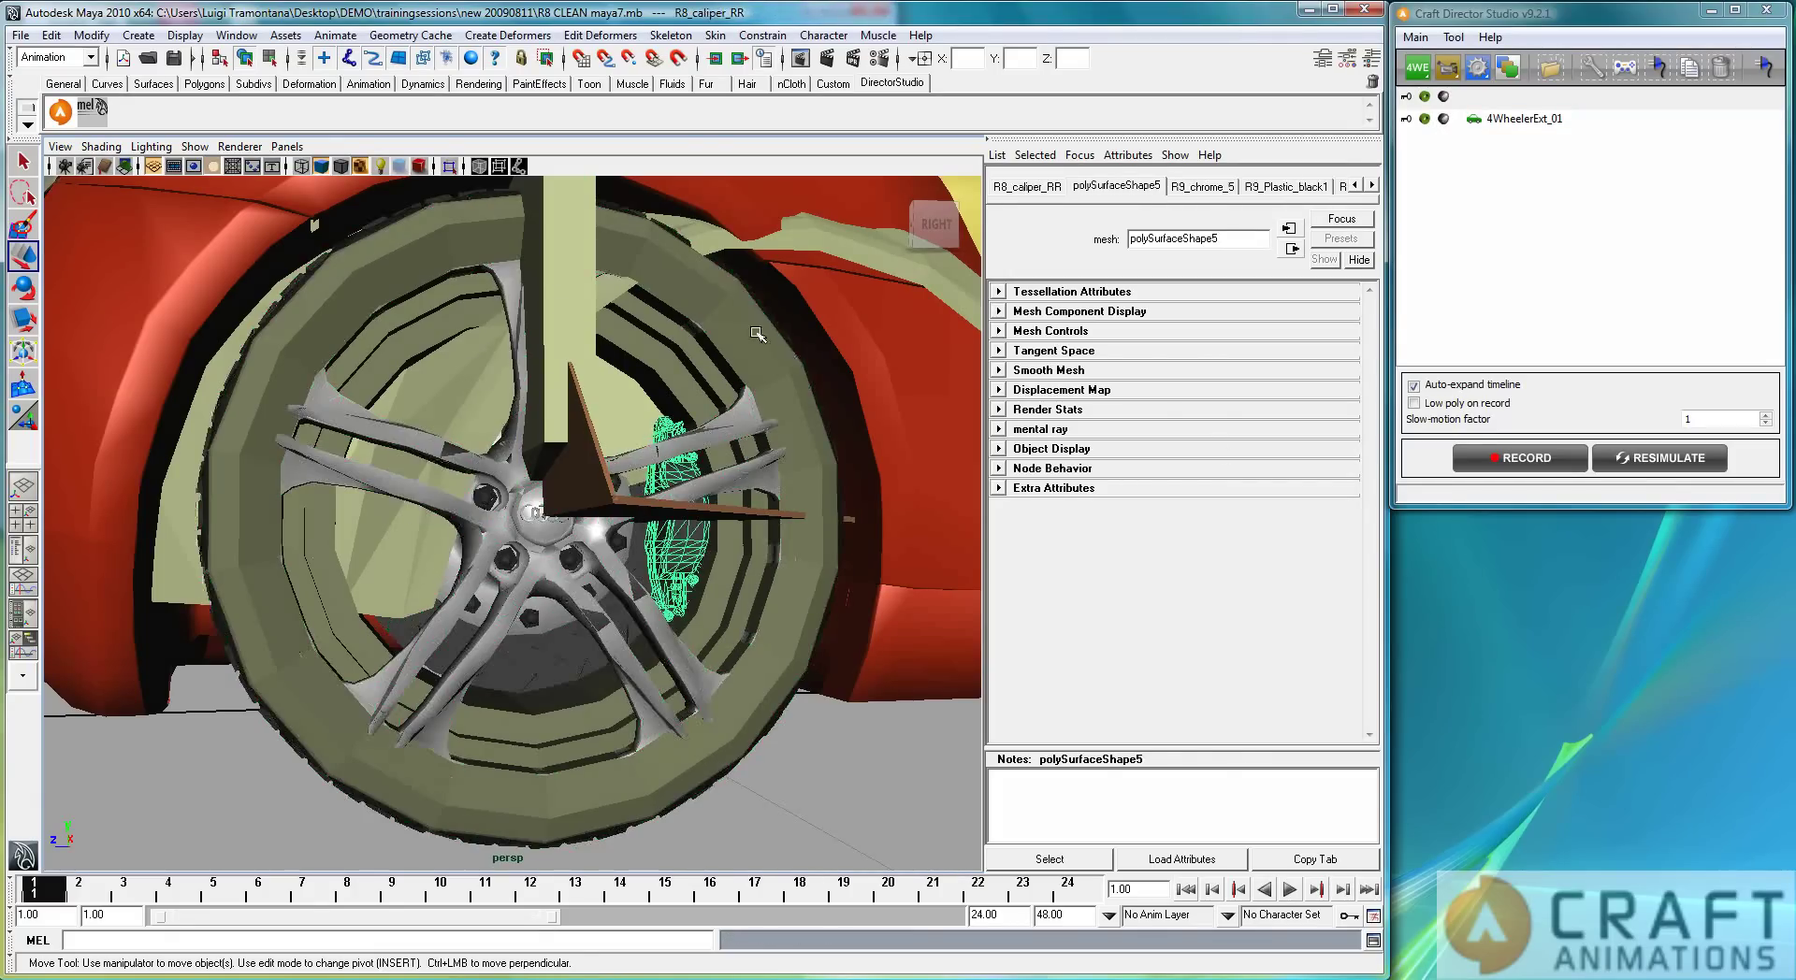
{"action": "left_click", "coordinate": [550, 272], "text": "shift"}
{"action": "key", "text": "p"}
Step: Parent R8_wheel_FR to the rig's front-right wheel mesh and R8_caliper_FR to WheelerExt_01_WheelCenterMesh_FR
{"action": "middle_click_drag", "start_coordinate": [755, 501], "coordinate": [140, 538], "text": "alt"}
{"action": "right_click_drag", "start_coordinate": [832, 501], "coordinate": [742, 509], "text": "alt"}
{"action": "middle_click_drag", "start_coordinate": [812, 509], "coordinate": [414, 459], "text": "alt"}
{"action": "left_click", "coordinate": [590, 547]}
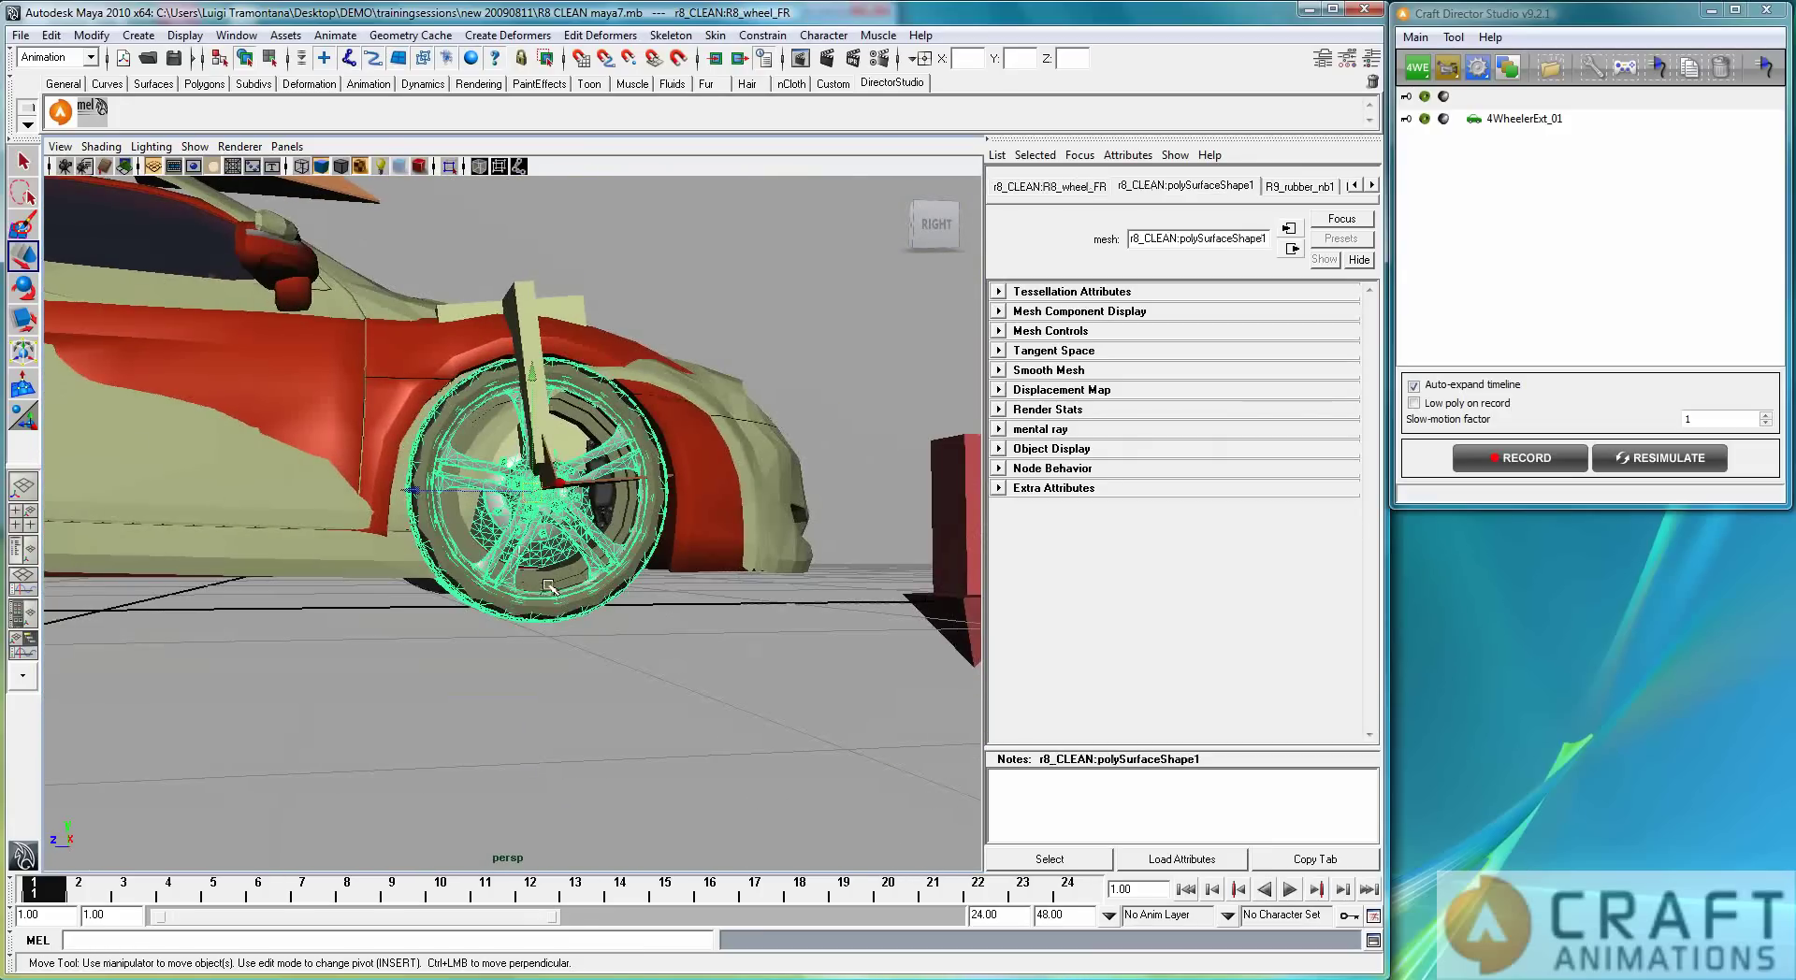
{"action": "key", "text": "Up"}
{"action": "key", "text": "Down"}
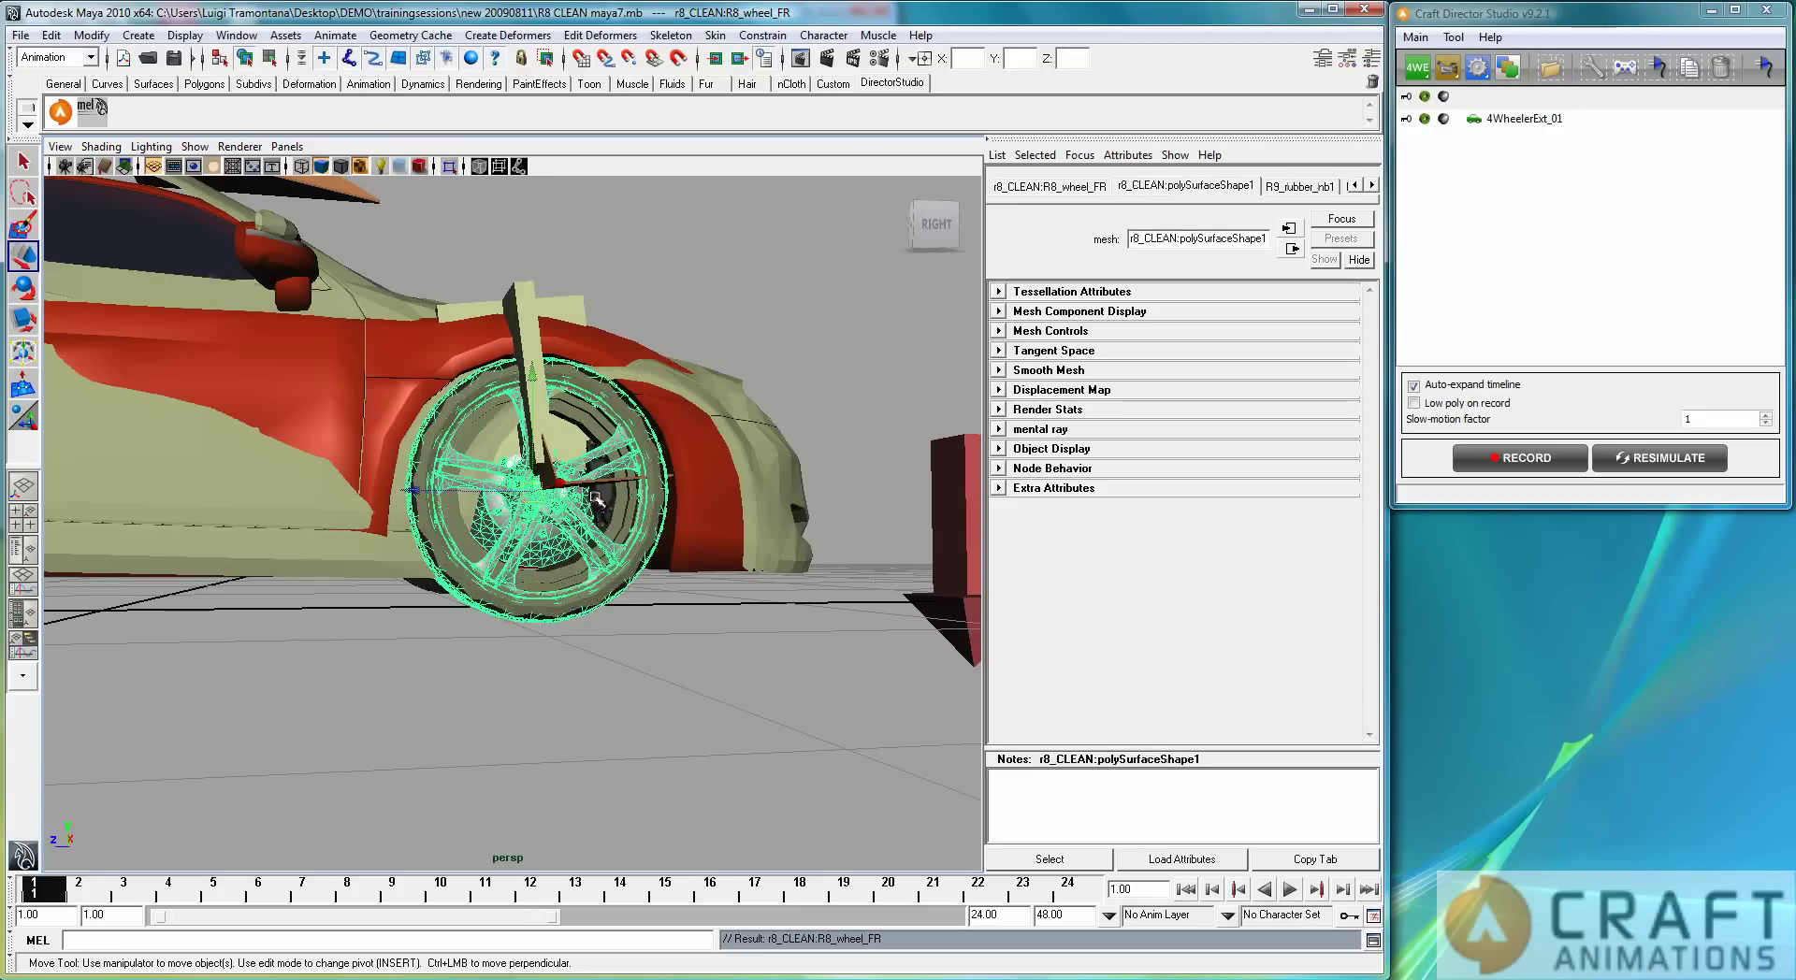
{"action": "left_click", "coordinate": [535, 391]}
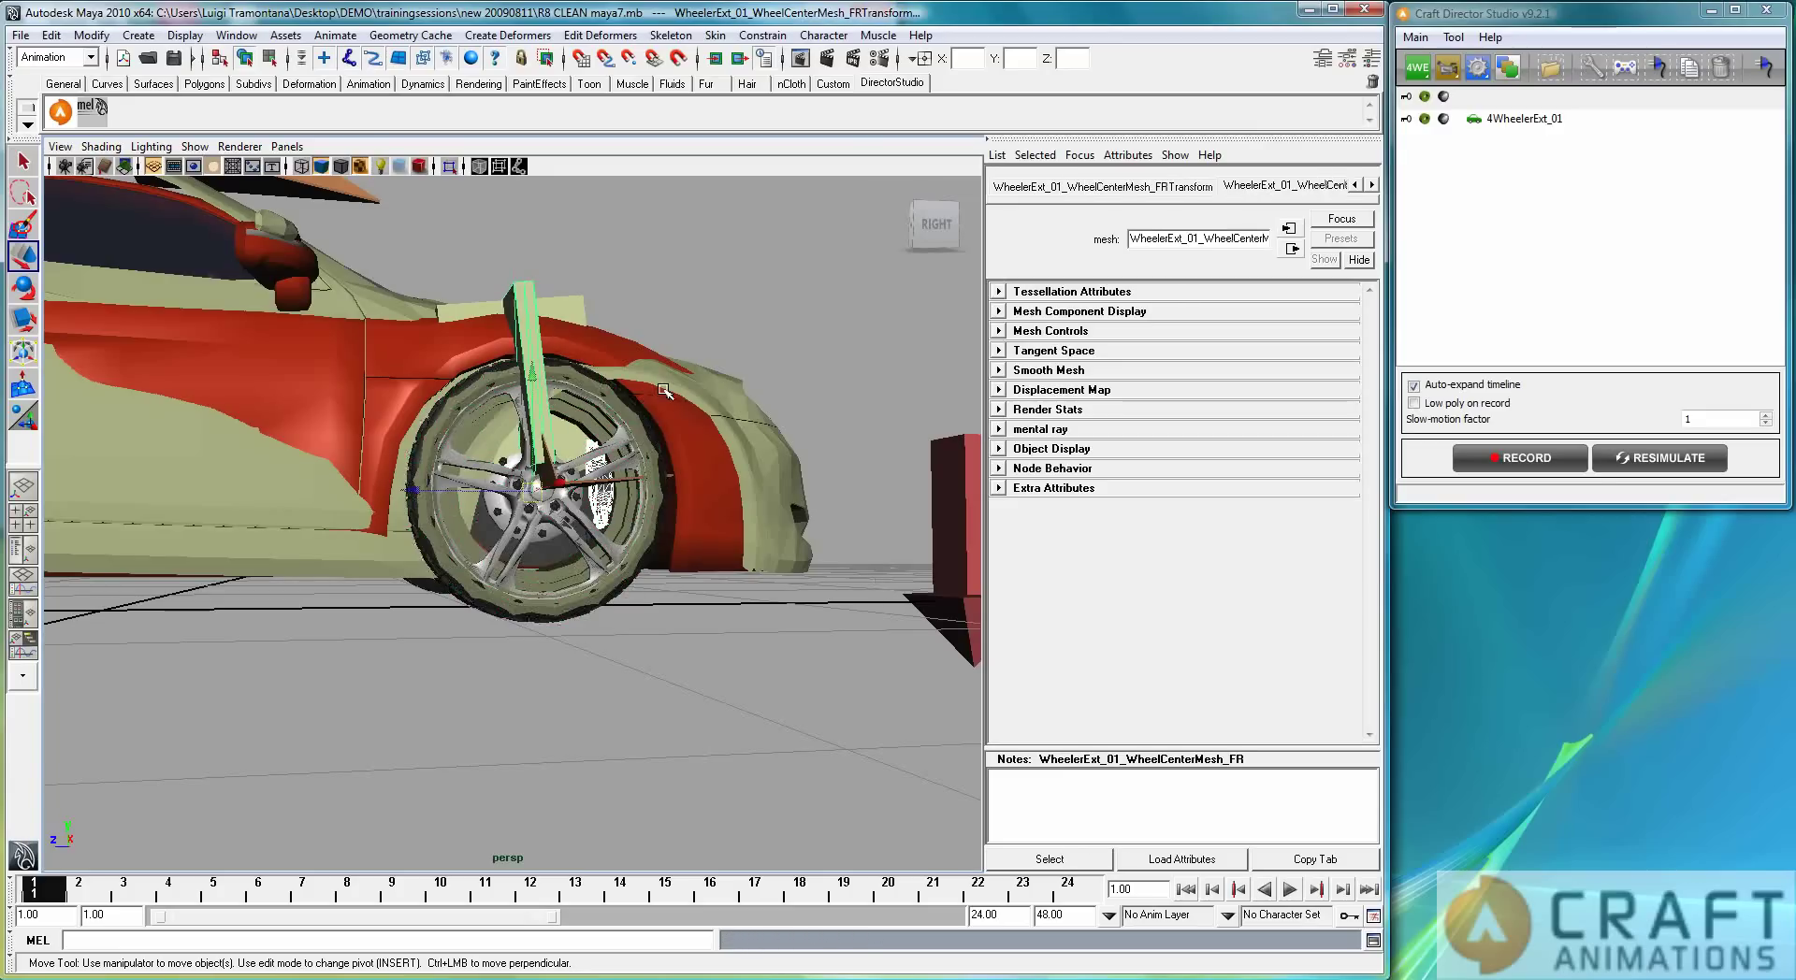
{"action": "key", "text": "p"}
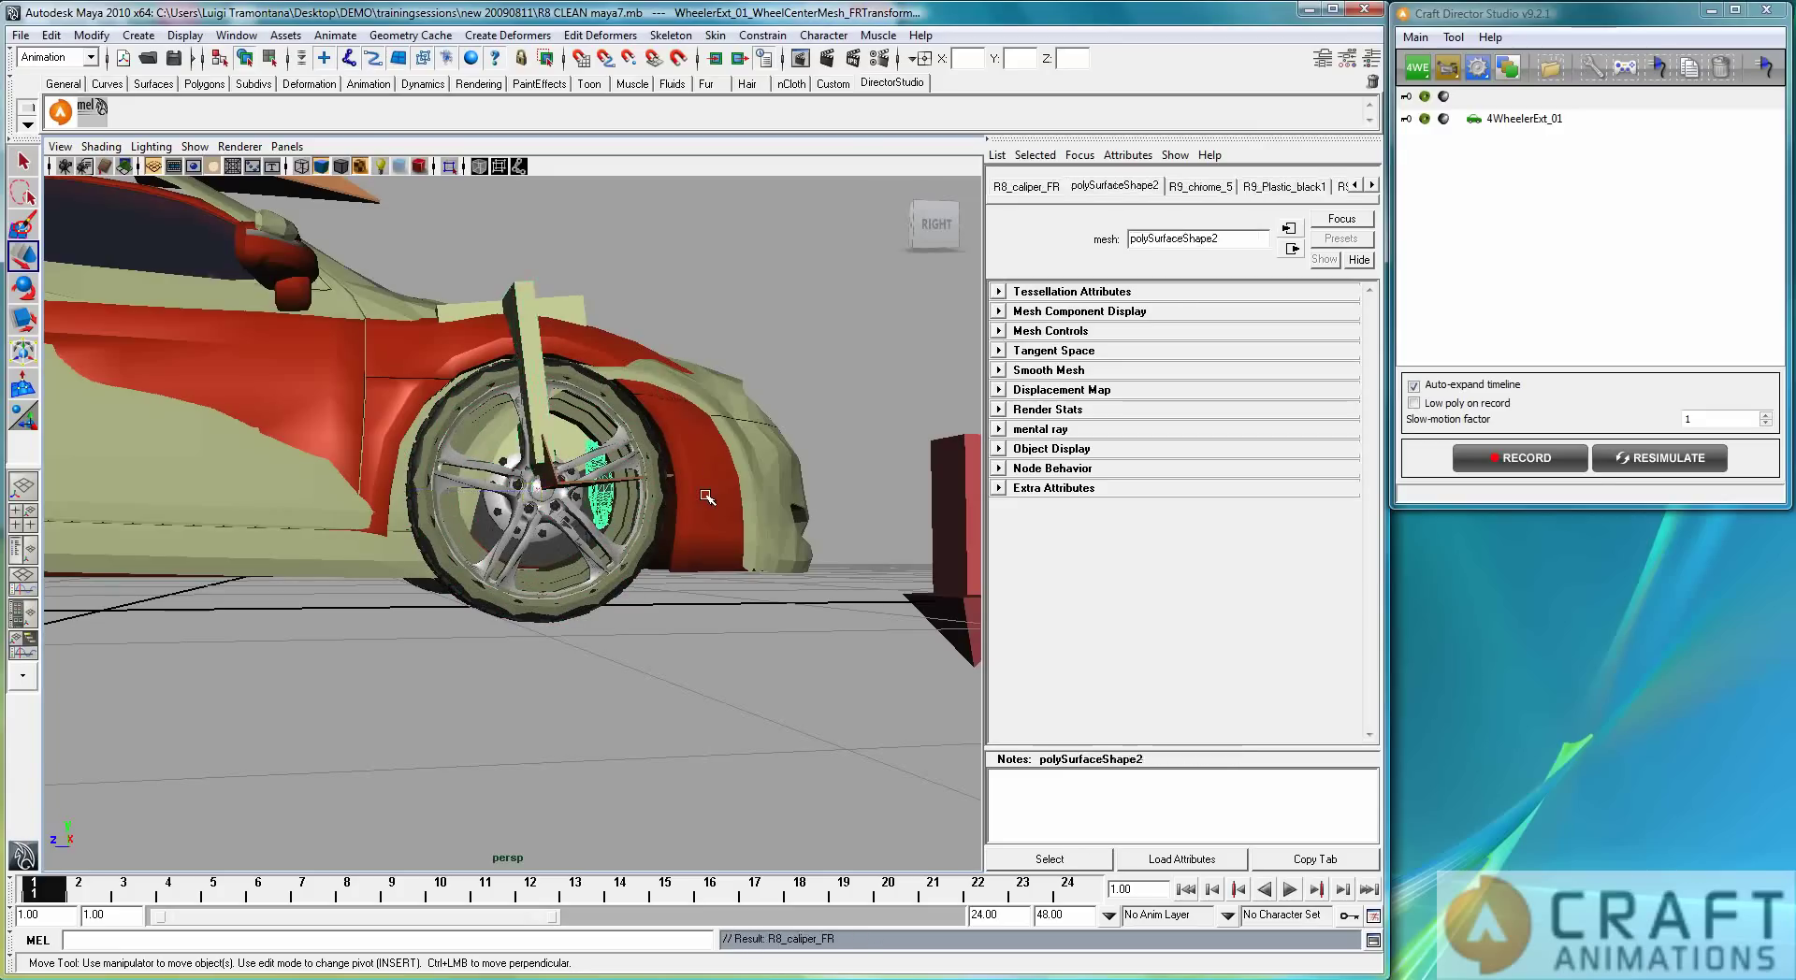
Step: Examine the red car's body, R8_carBody, against the rig's WheelerExt_01_CarBodyMesh from both sides of the car
{"action": "left_click_drag", "start_coordinate": [706, 496], "coordinate": [759, 559], "text": "alt"}
{"action": "right_click_drag", "start_coordinate": [760, 559], "coordinate": [496, 542], "text": "alt"}
{"action": "middle_click_drag", "start_coordinate": [246, 614], "coordinate": [414, 618], "text": "alt"}
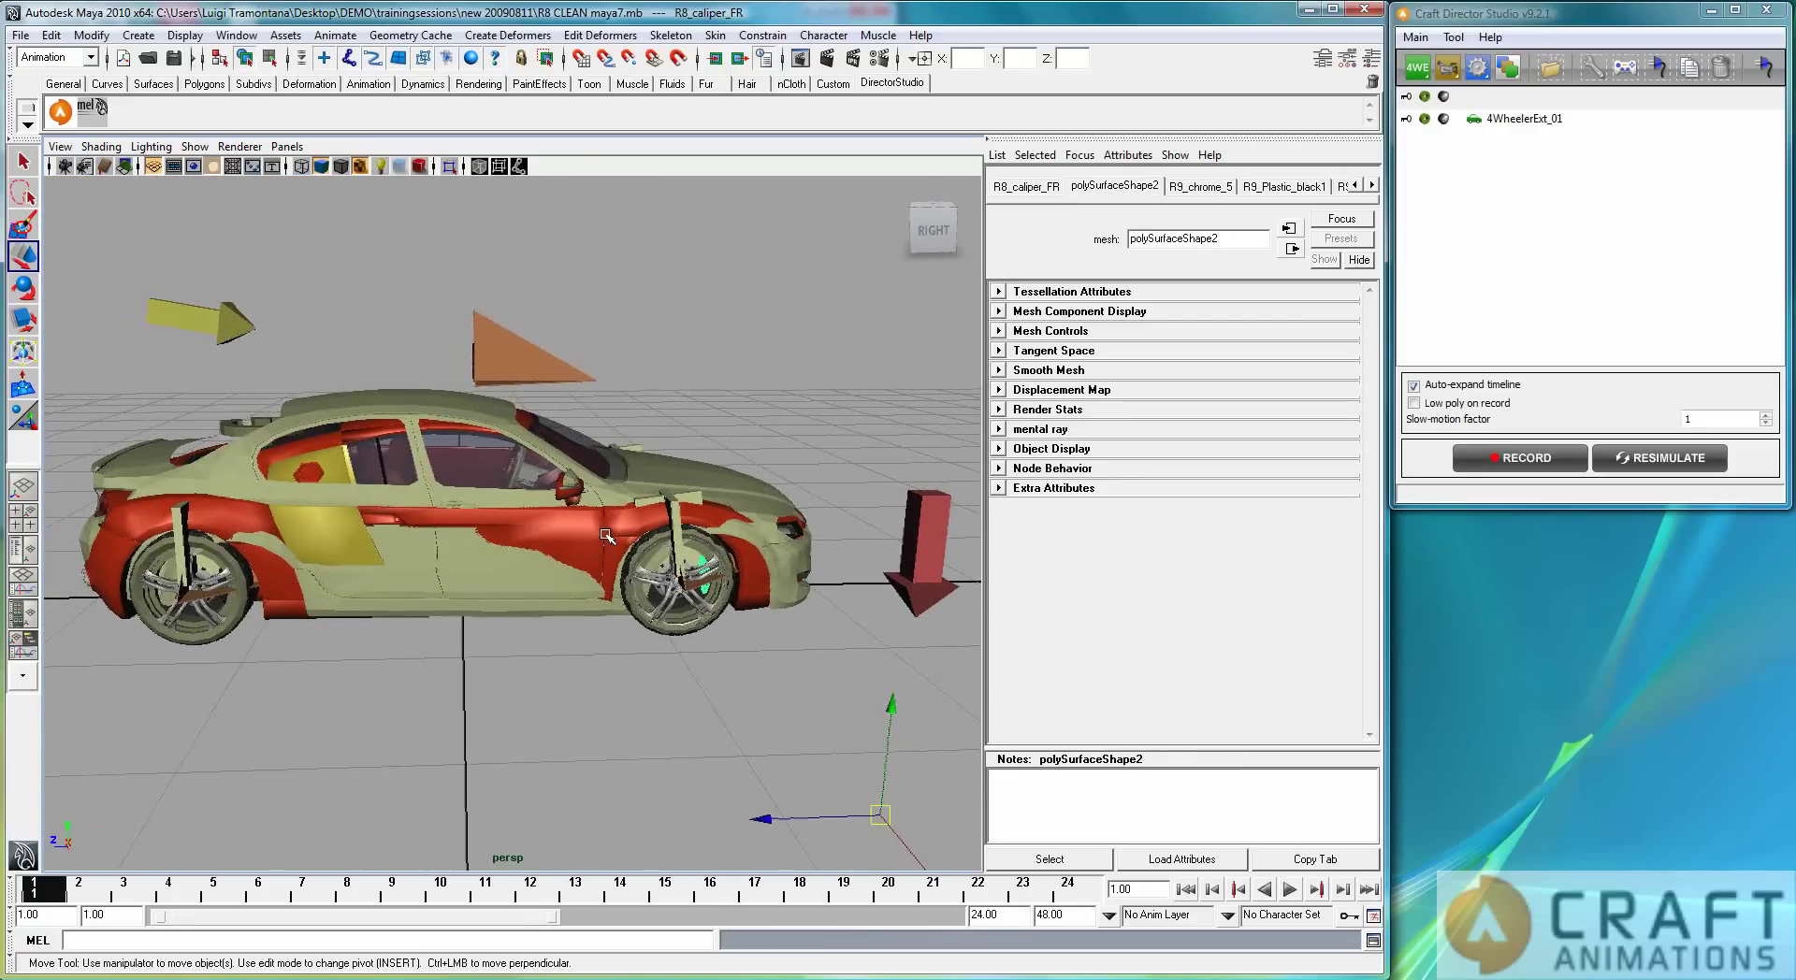
{"action": "left_click", "coordinate": [569, 535]}
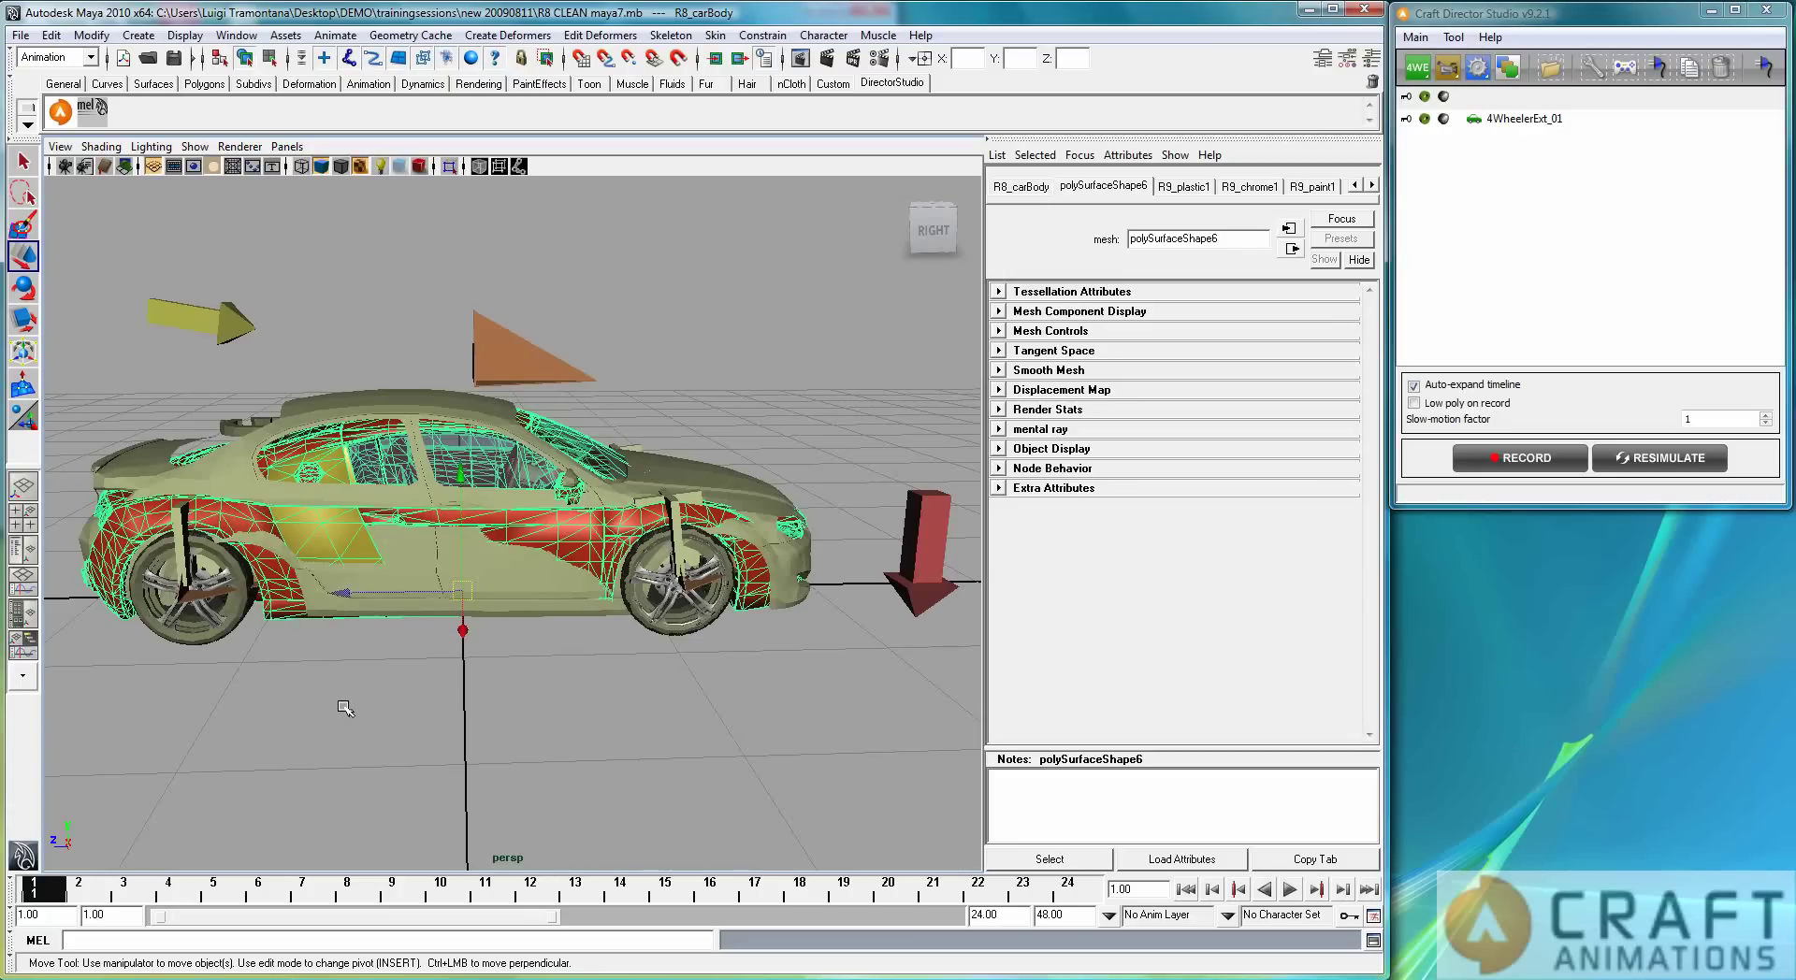
{"action": "left_click_drag", "start_coordinate": [334, 753], "coordinate": [375, 738], "text": "alt"}
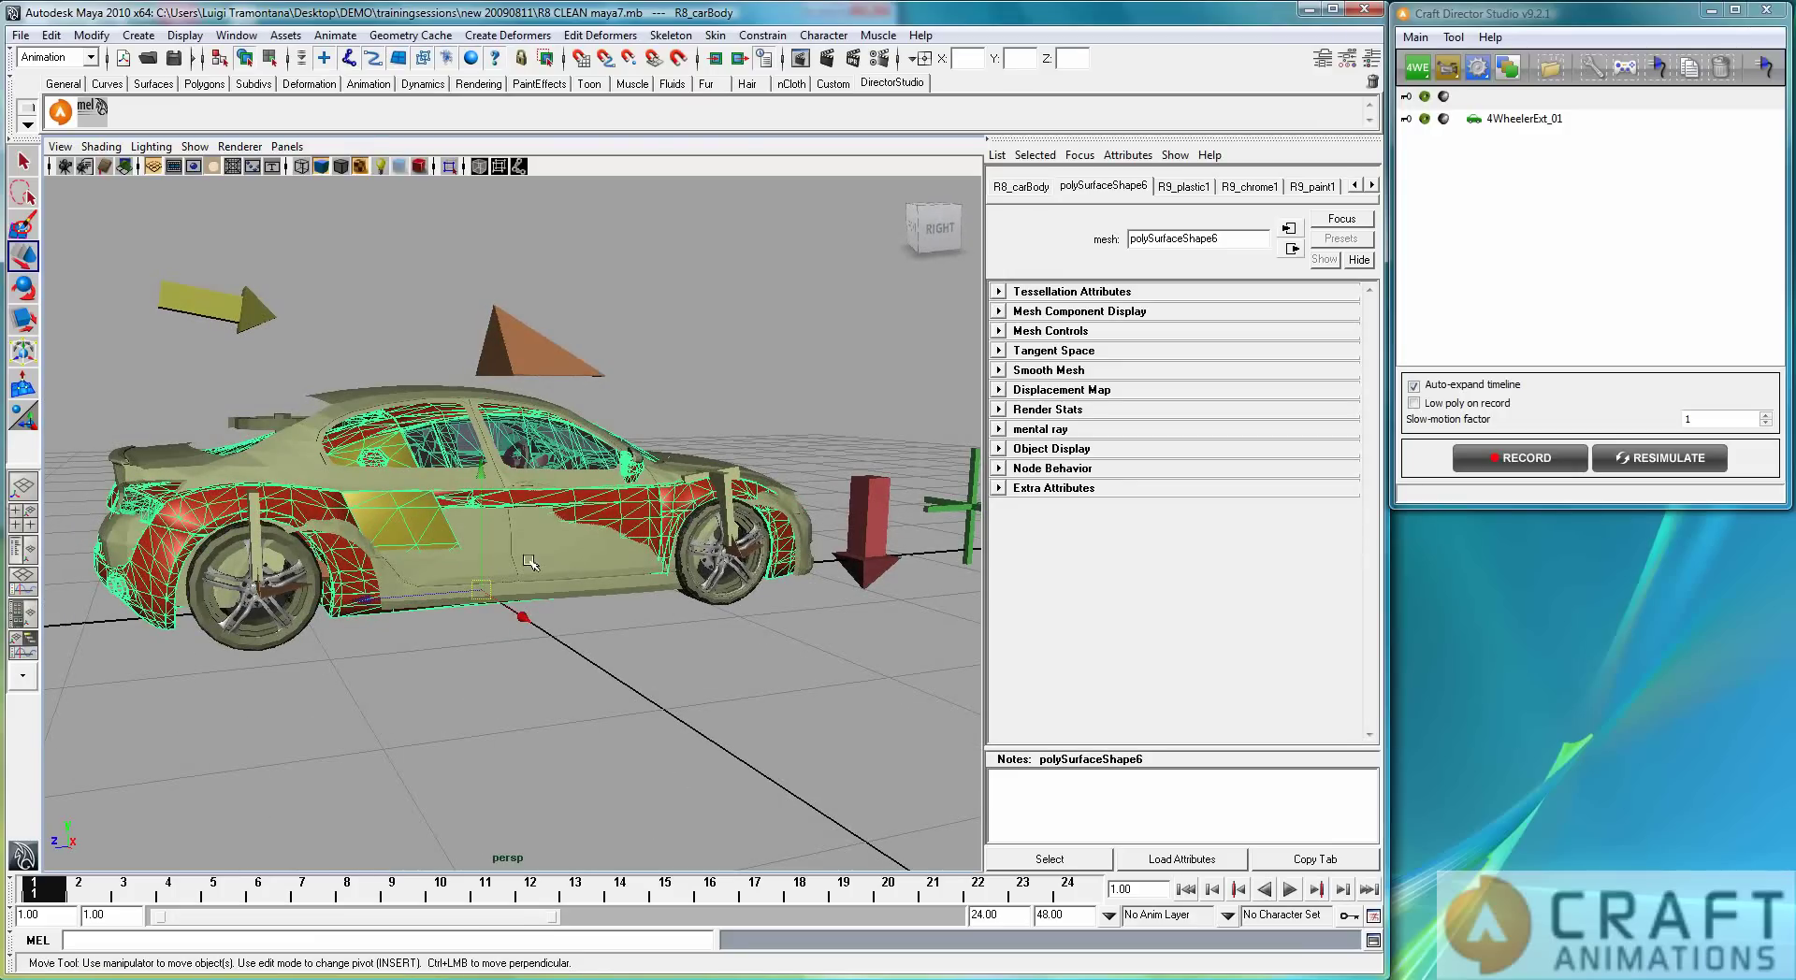
{"action": "left_click_drag", "start_coordinate": [474, 657], "coordinate": [474, 616], "text": "alt"}
{"action": "right_click_drag", "start_coordinate": [421, 613], "coordinate": [547, 608], "text": "alt"}
{"action": "middle_click_drag", "start_coordinate": [547, 608], "coordinate": [462, 658], "text": "alt"}
{"action": "left_click_drag", "start_coordinate": [462, 659], "coordinate": [582, 657], "text": "alt"}
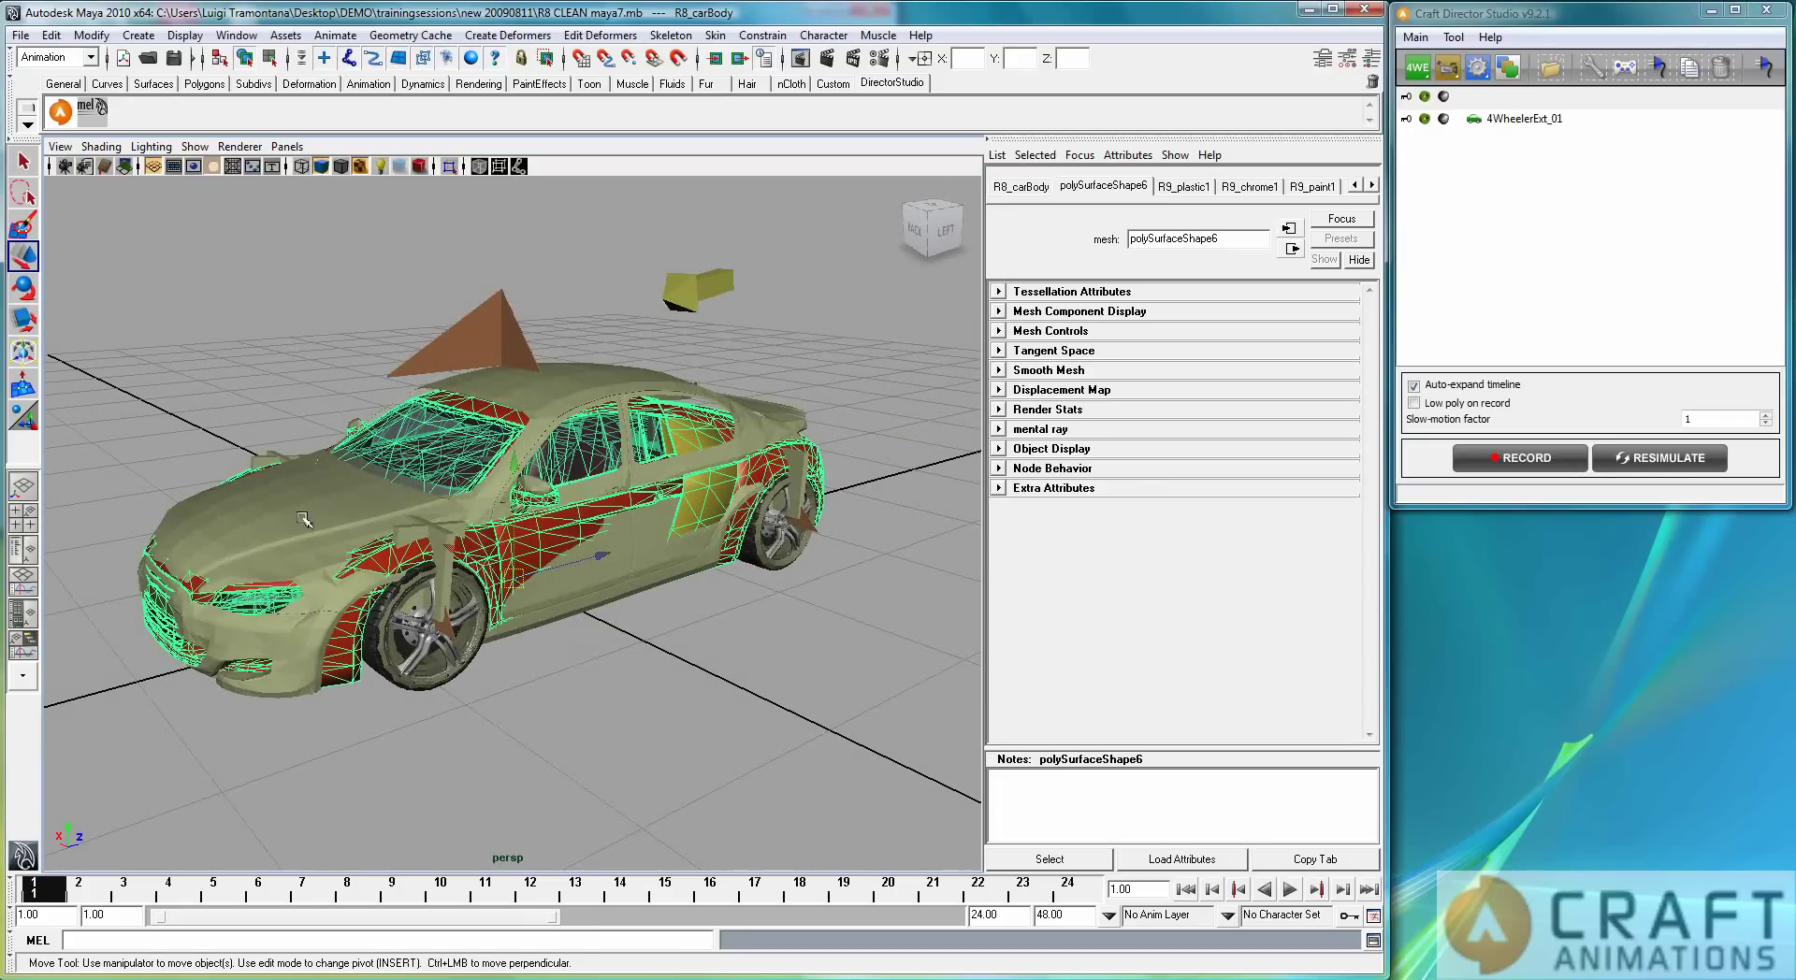
{"action": "left_click", "coordinate": [515, 517]}
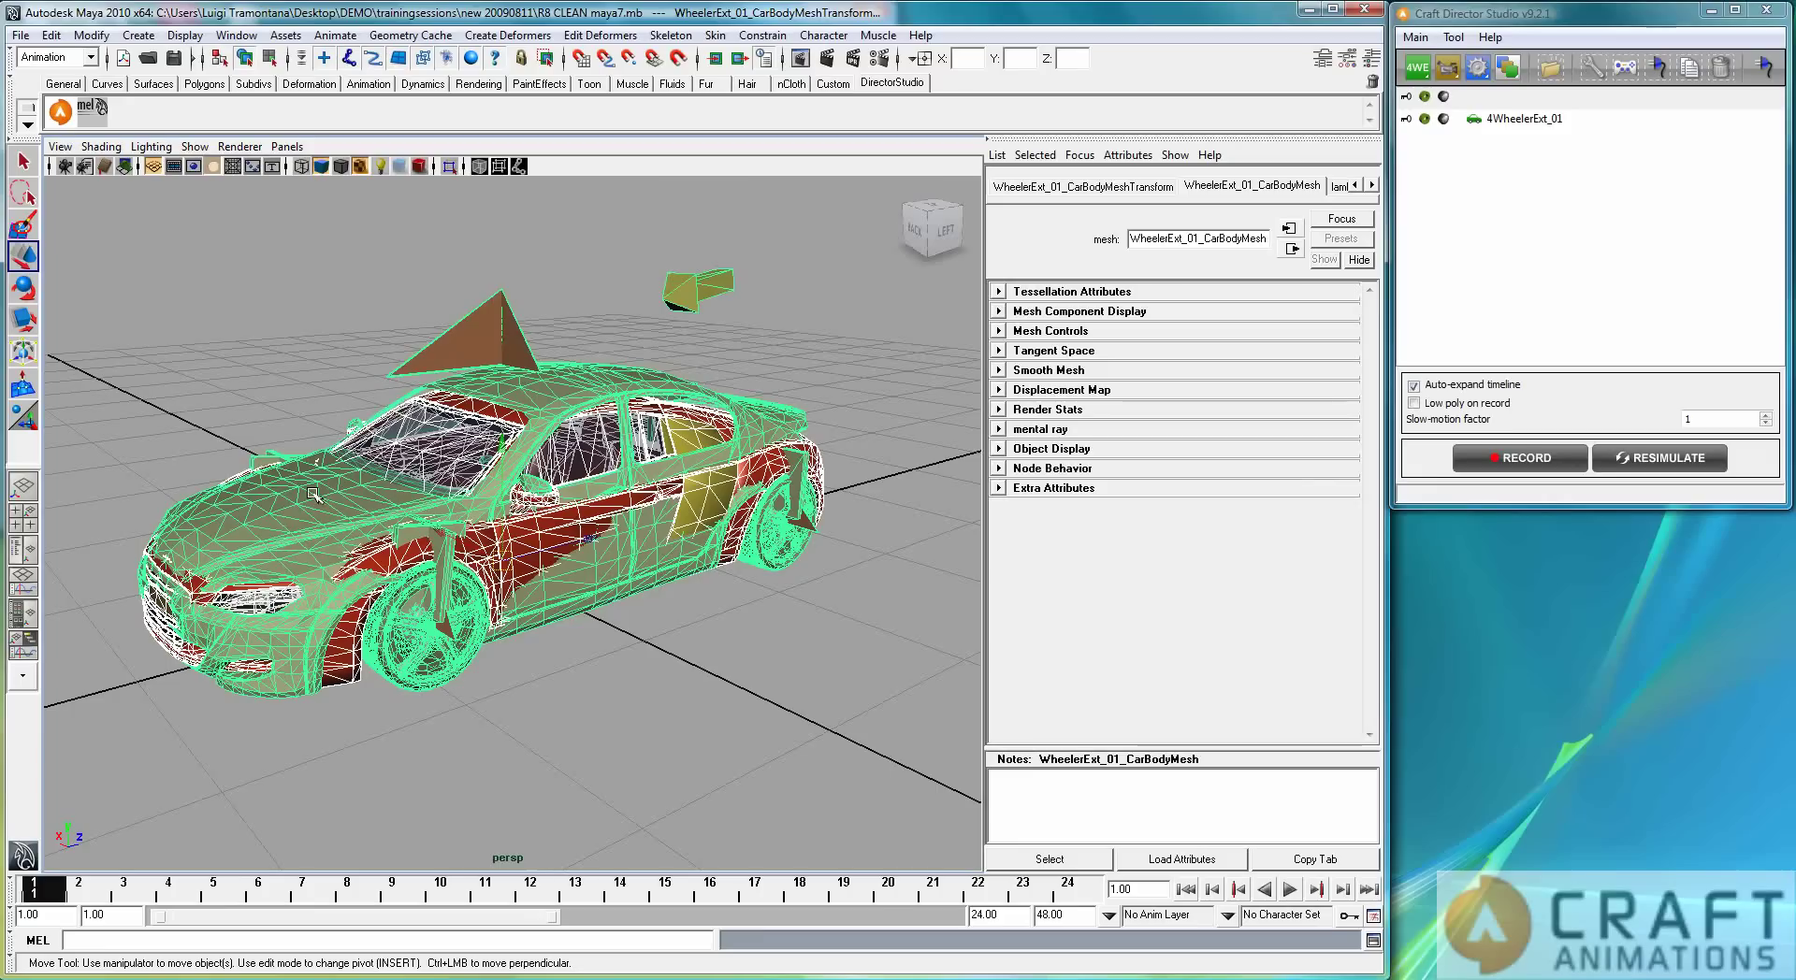
{"action": "left_click", "coordinate": [760, 741]}
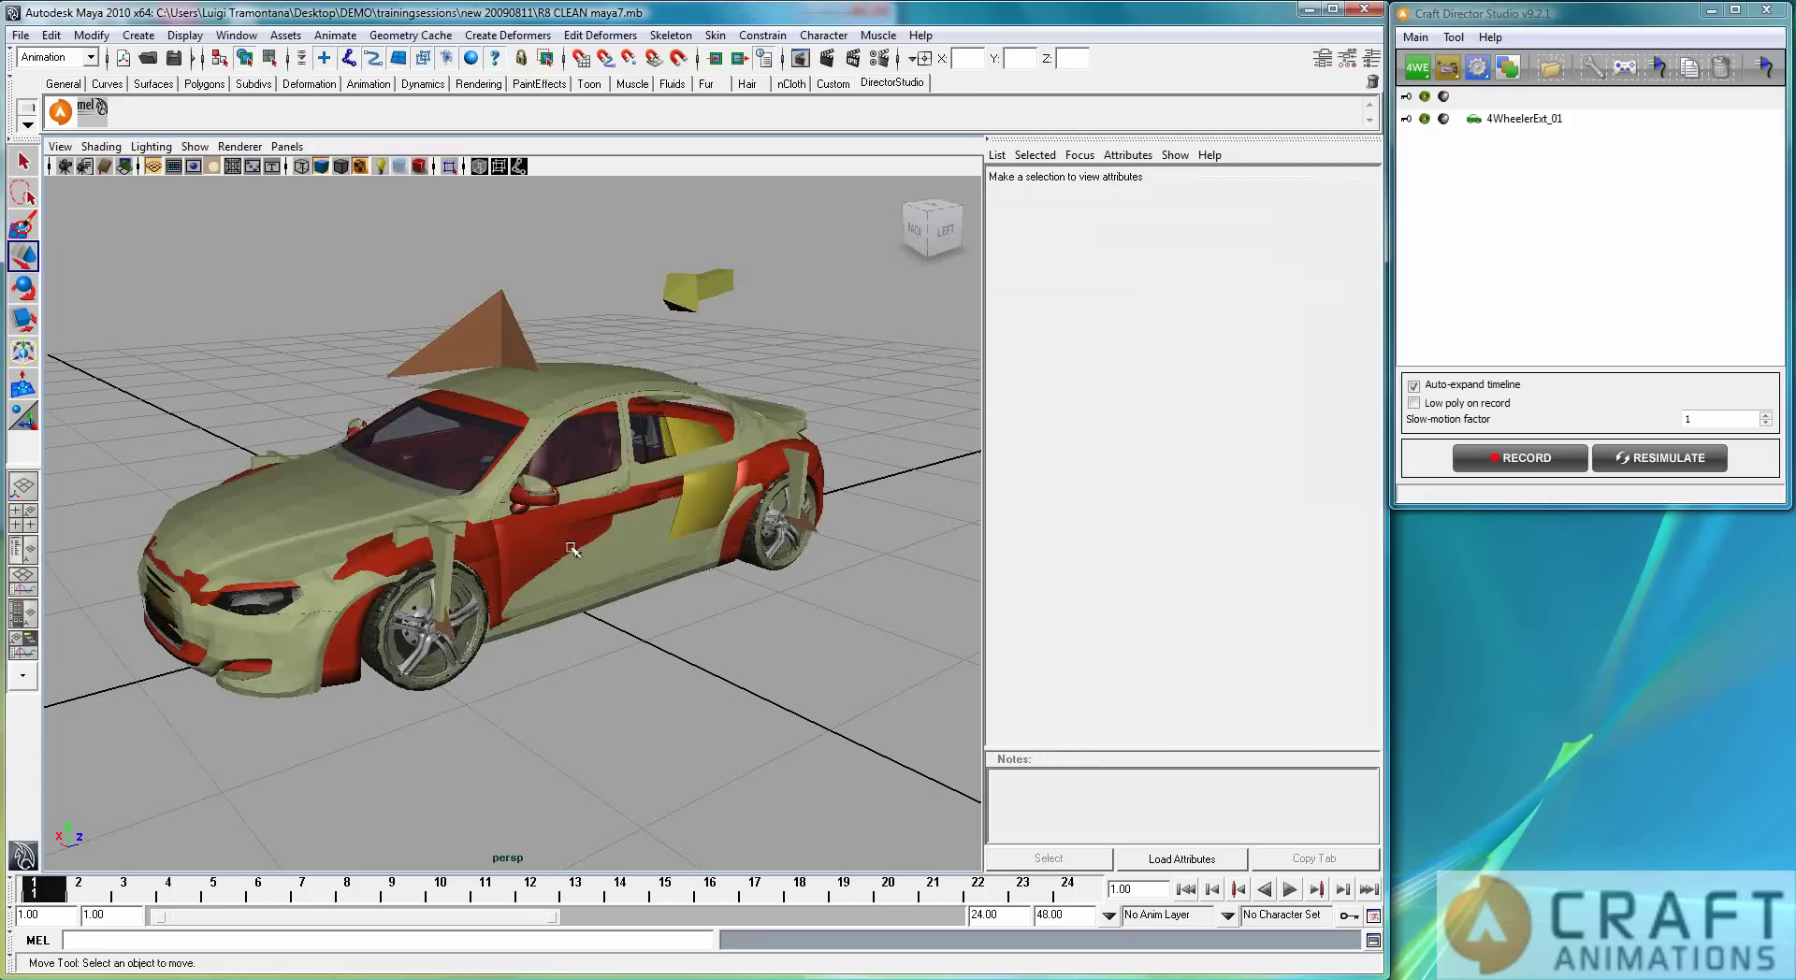
Step: Parent R8_carBody to the rig's WheelerExt_01_ChassisRelocatorMesh above the roof
{"action": "left_click", "coordinate": [572, 541]}
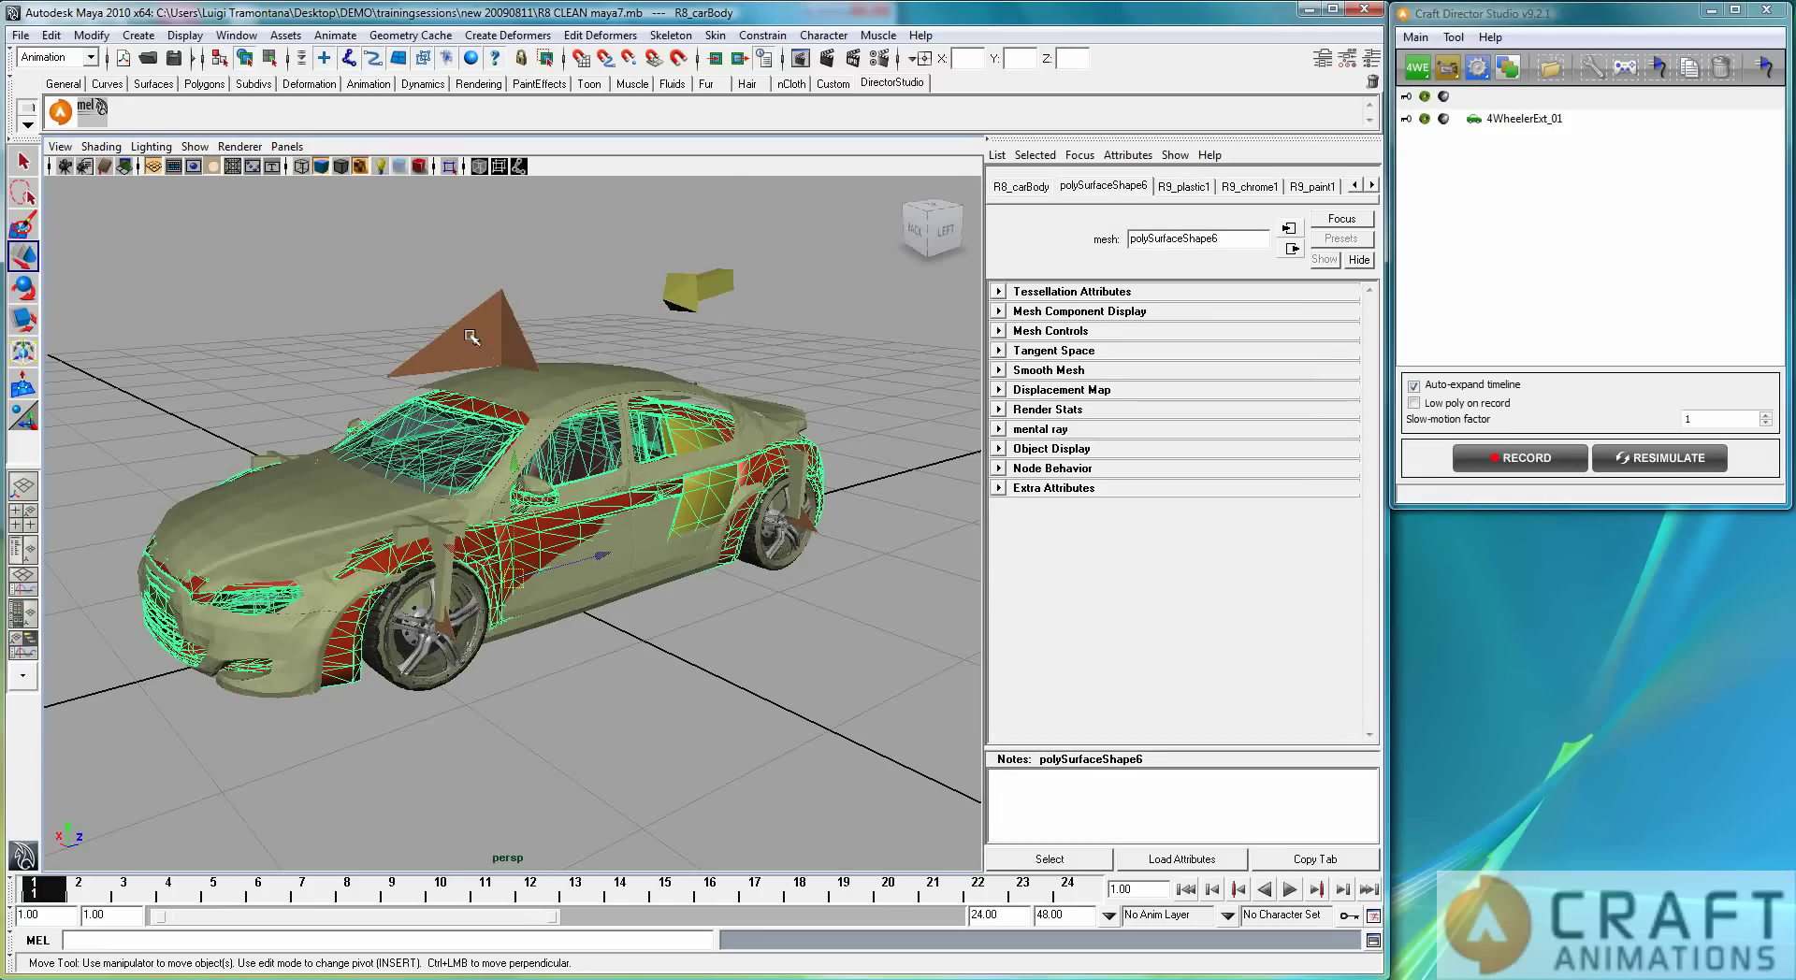
{"action": "key", "text": "Up"}
{"action": "key", "text": "Down"}
Step: Nudge the rig's chassis relocator mesh to test whether the car body follows, and undo the move
{"action": "left_click", "coordinate": [474, 328]}
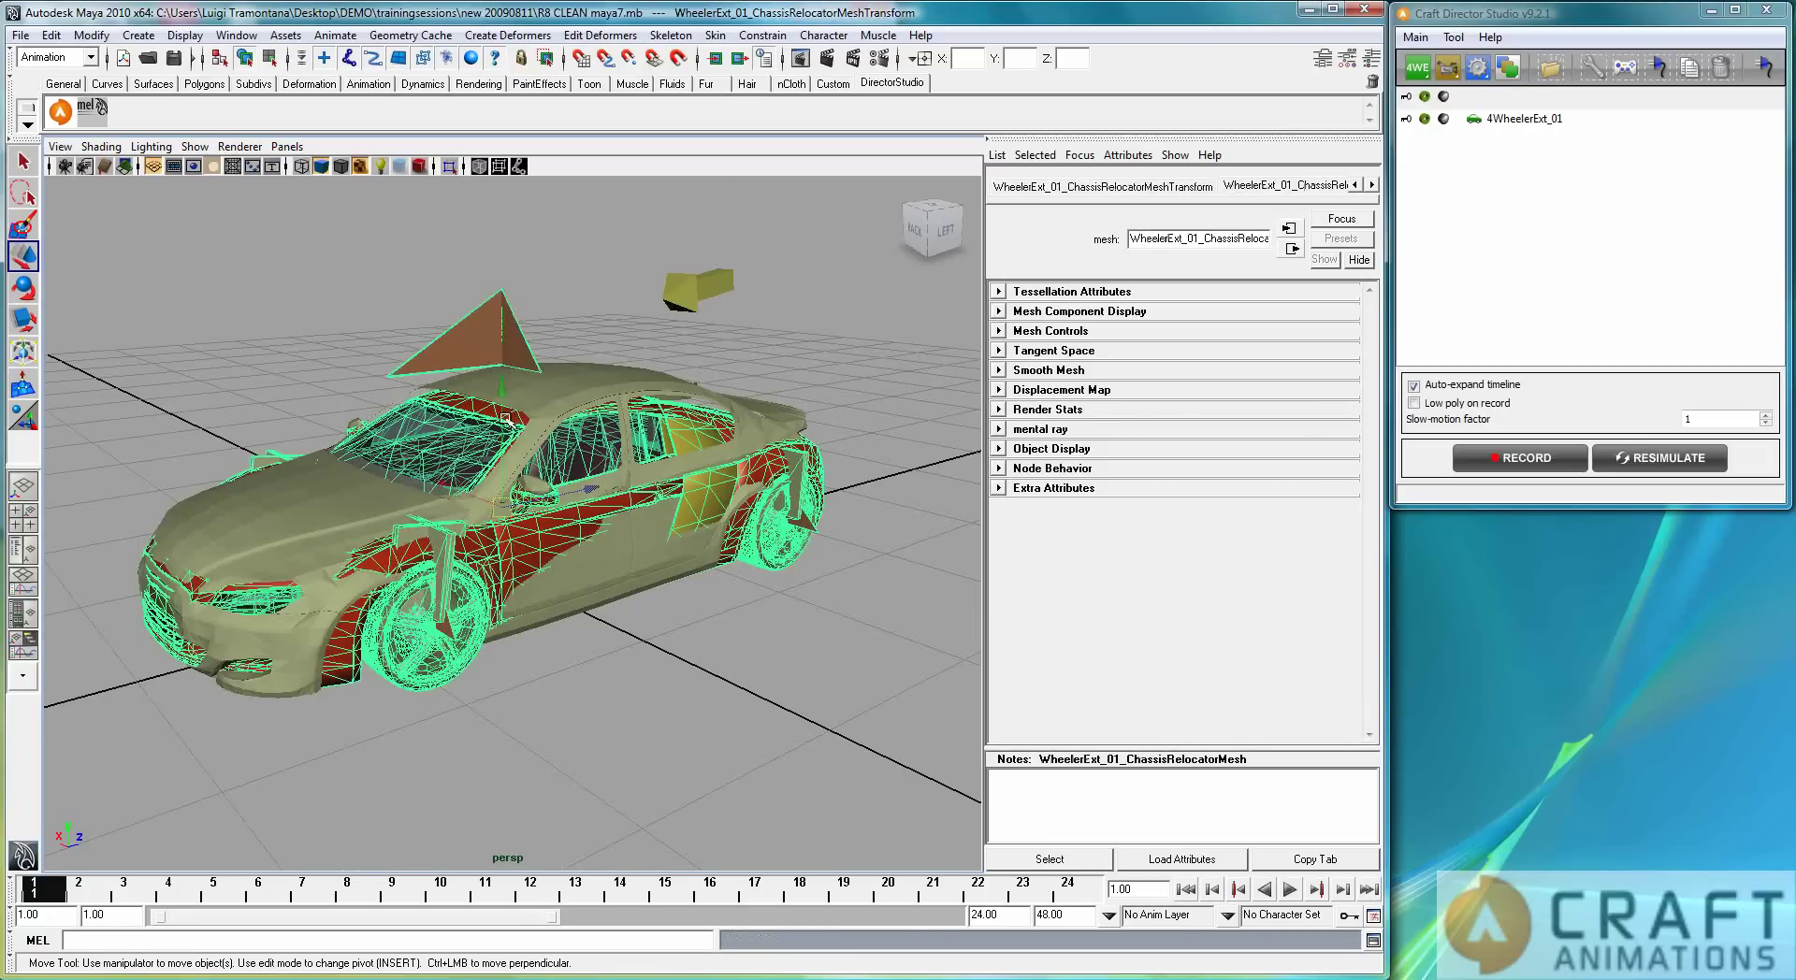
{"action": "mouse_move", "coordinate": [505, 411]}
{"action": "left_mouse_down"}
{"action": "mouse_move", "coordinate": [498, 323]}
{"action": "mouse_move", "coordinate": [483, 408]}
{"action": "left_mouse_up"}
{"action": "key", "text": "ctrl+z"}
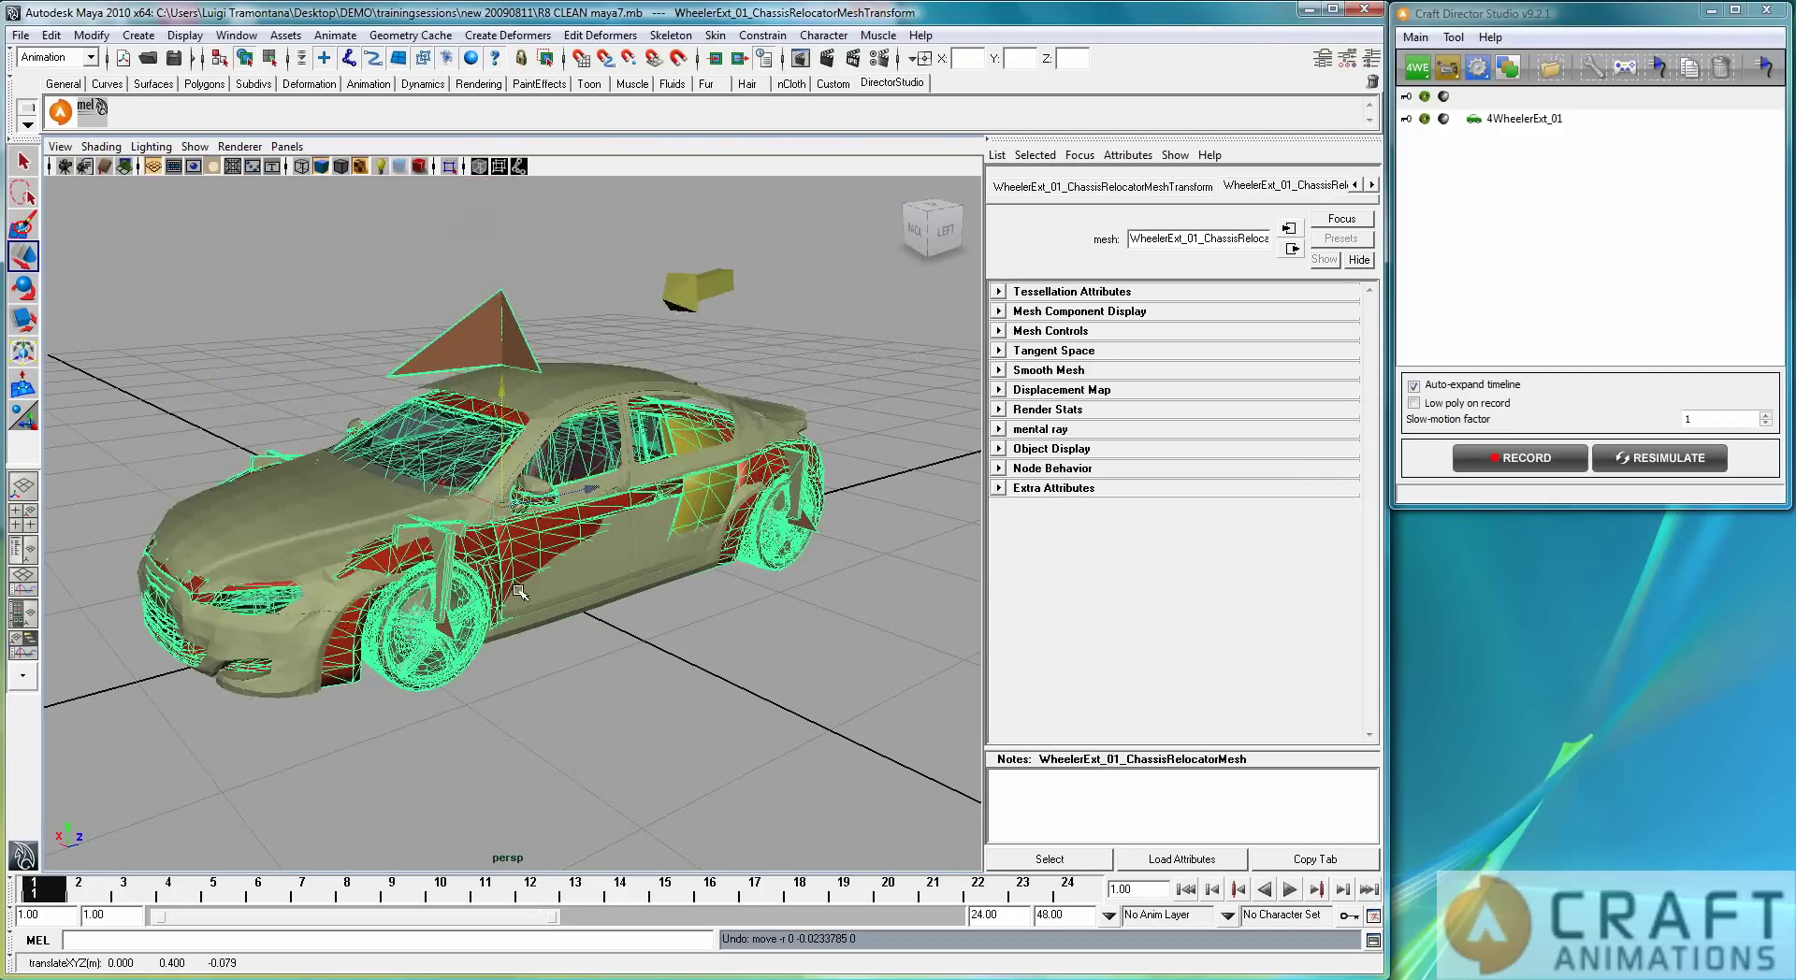
{"action": "left_click", "coordinate": [655, 622]}
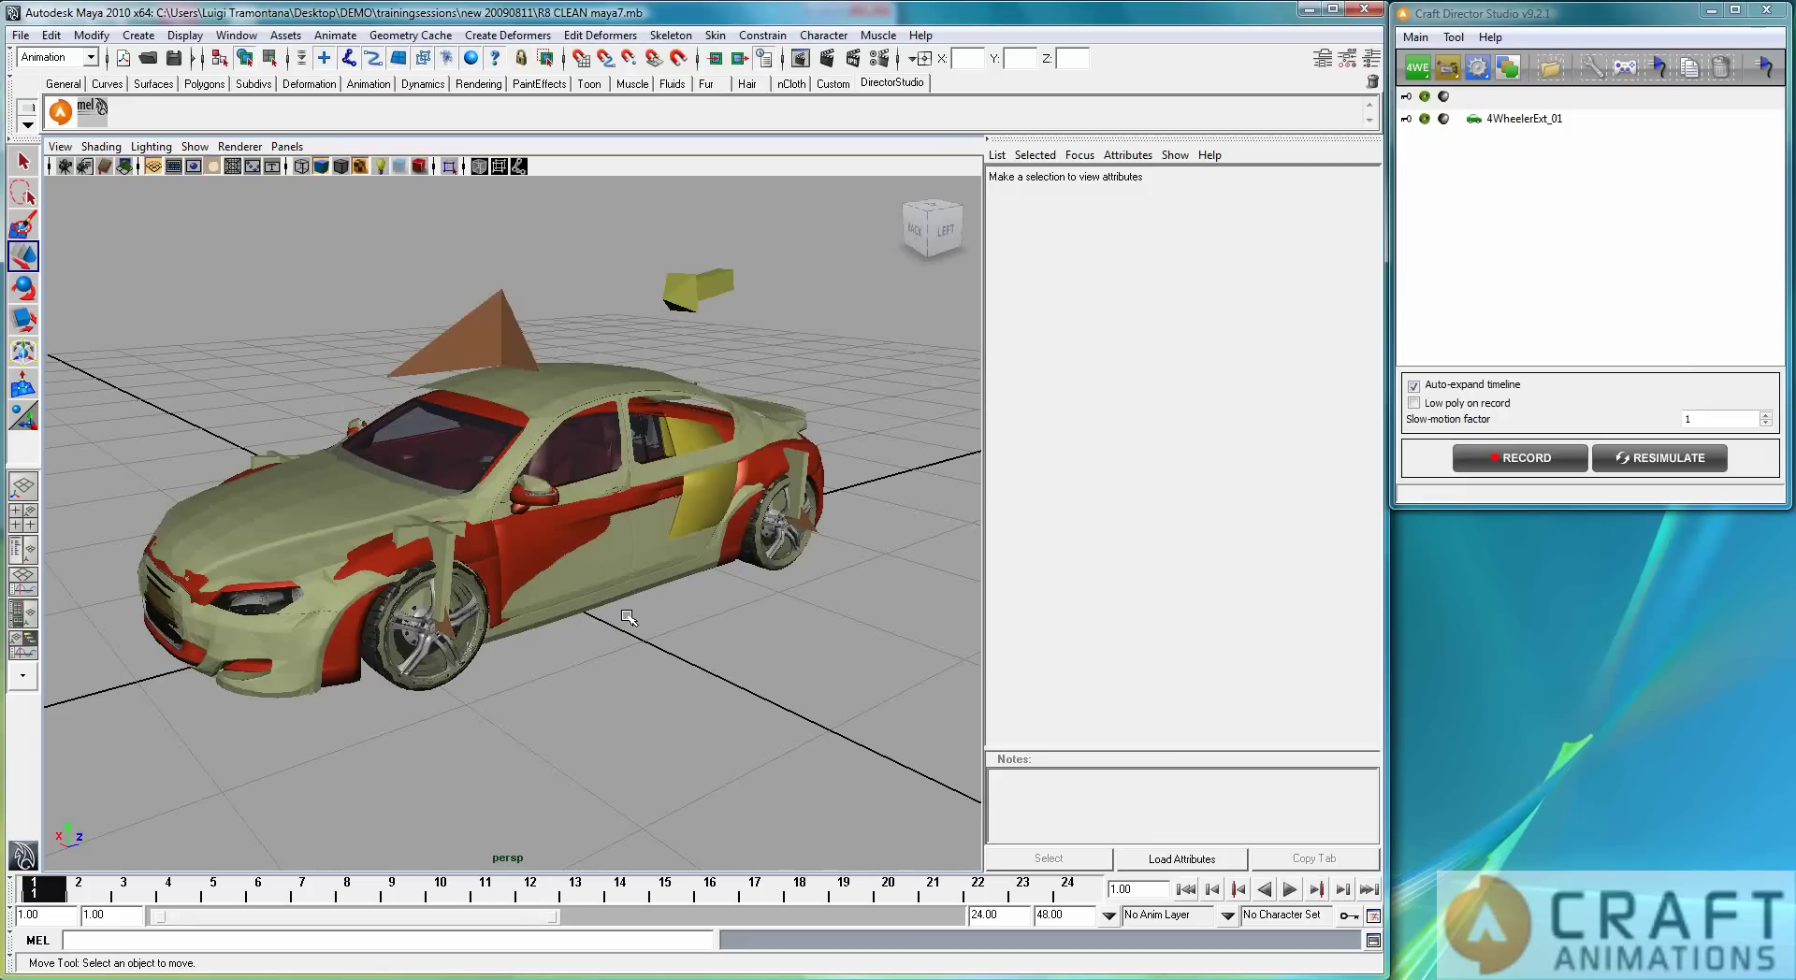
Step: Parent R8_steeringwheel inside the cabin to the rig's WheelerExt_01_SteeringWheelMesh and clear the selection
{"action": "left_click_drag", "start_coordinate": [655, 619], "coordinate": [367, 608], "text": "alt"}
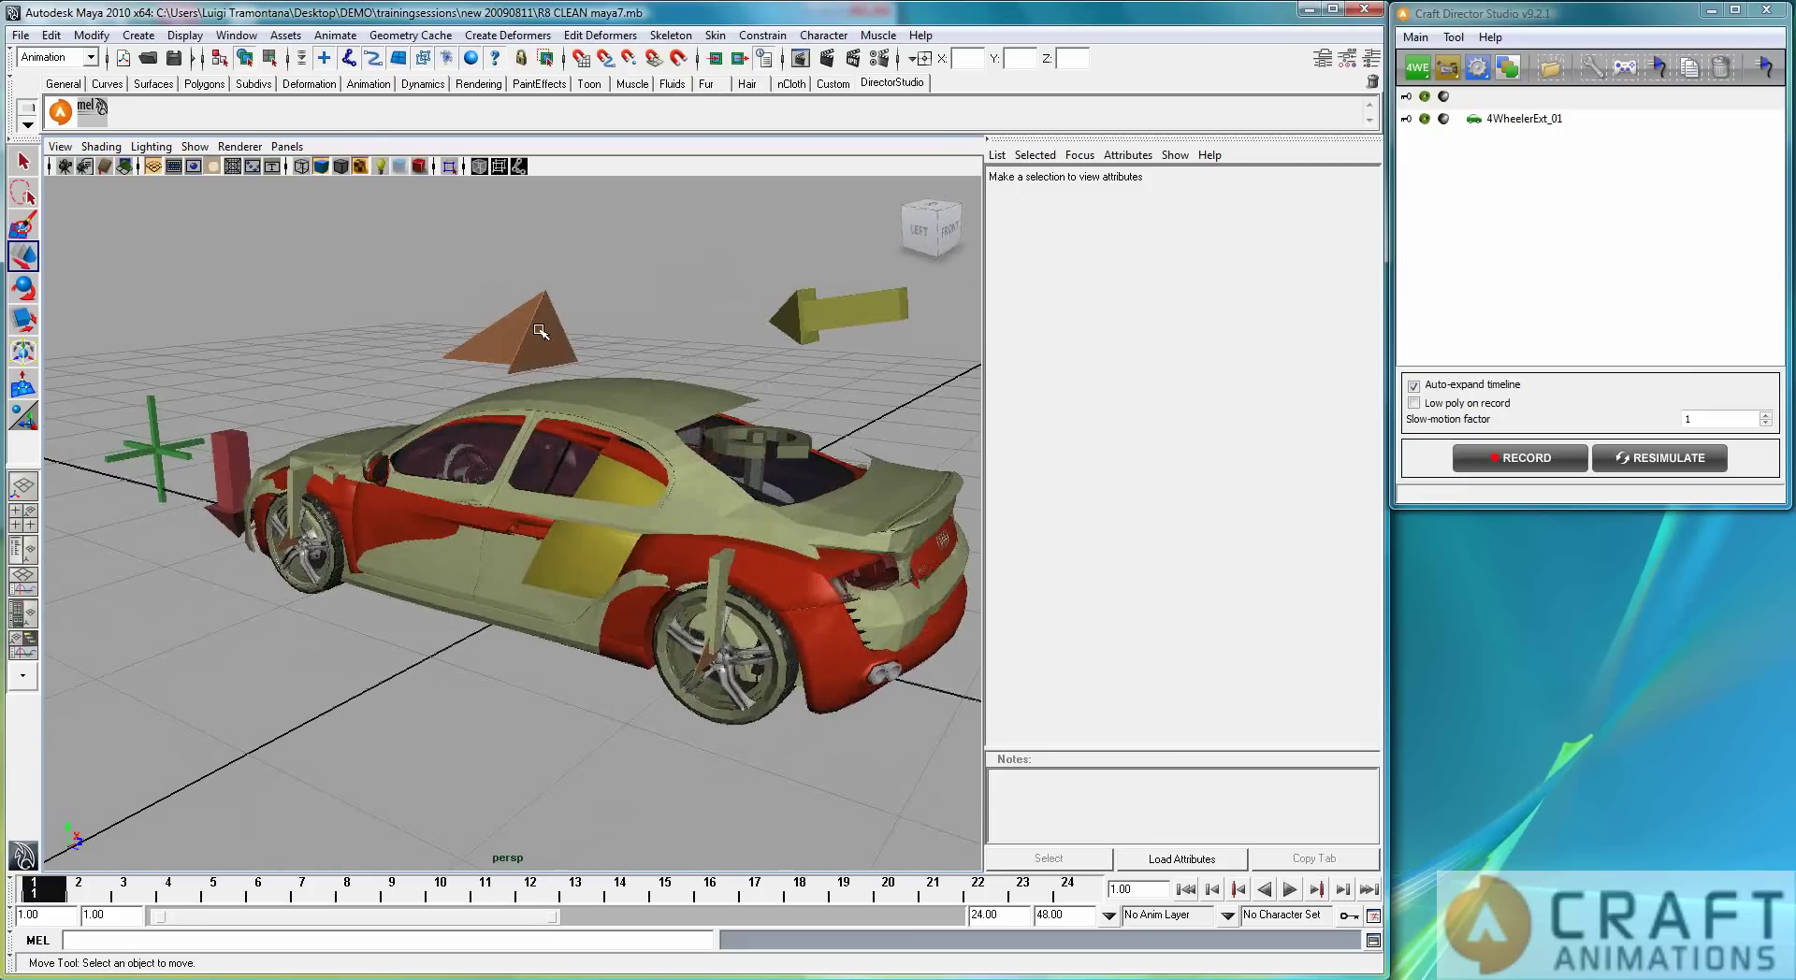
{"action": "right_click_drag", "start_coordinate": [351, 496], "coordinate": [992, 585], "text": "alt"}
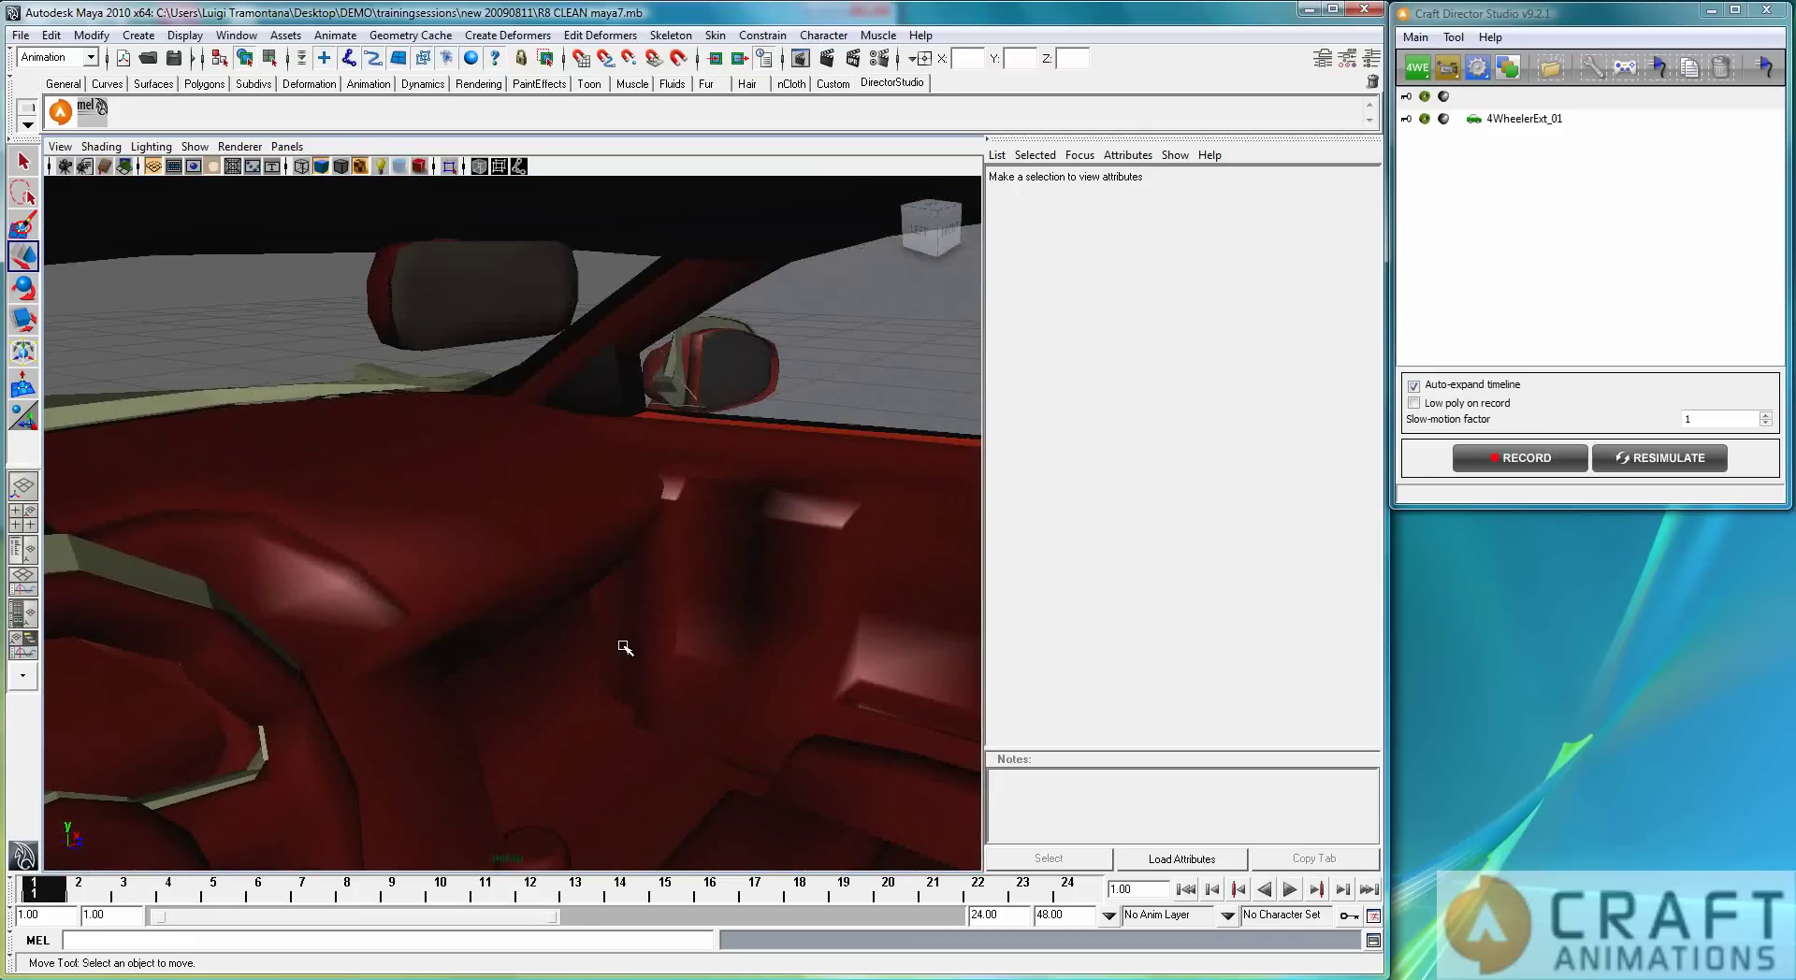
{"action": "left_click", "coordinate": [354, 777]}
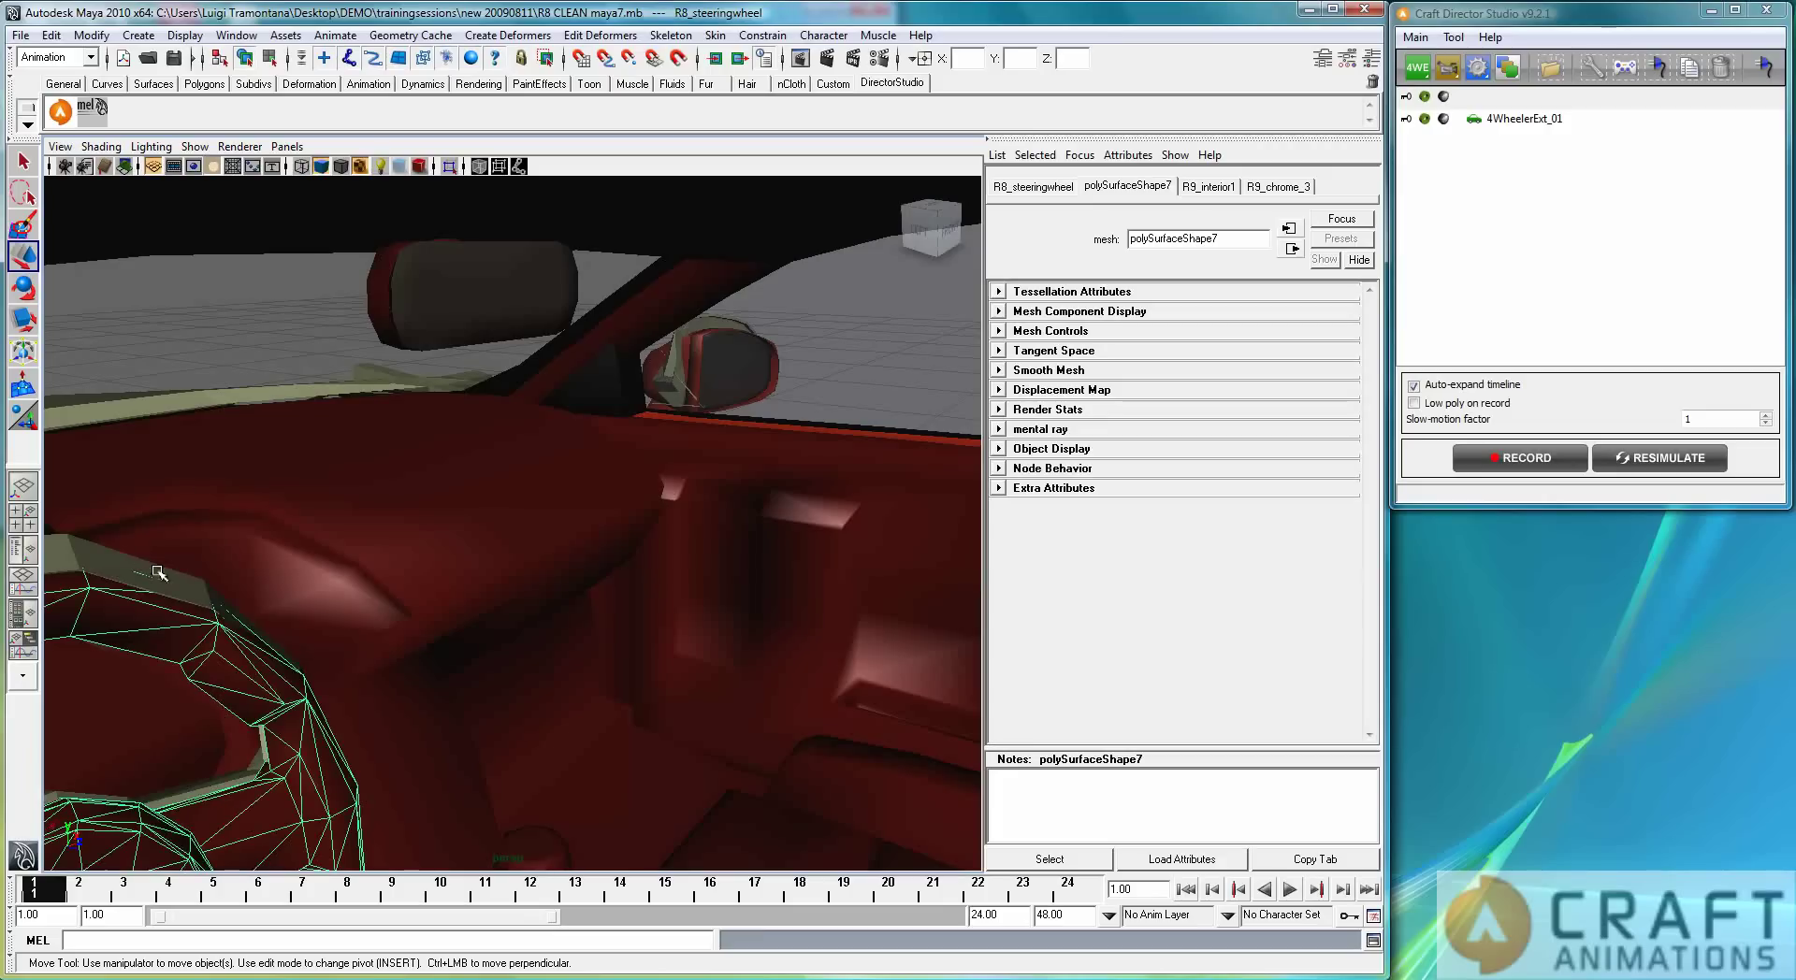
{"action": "key", "text": "Up"}
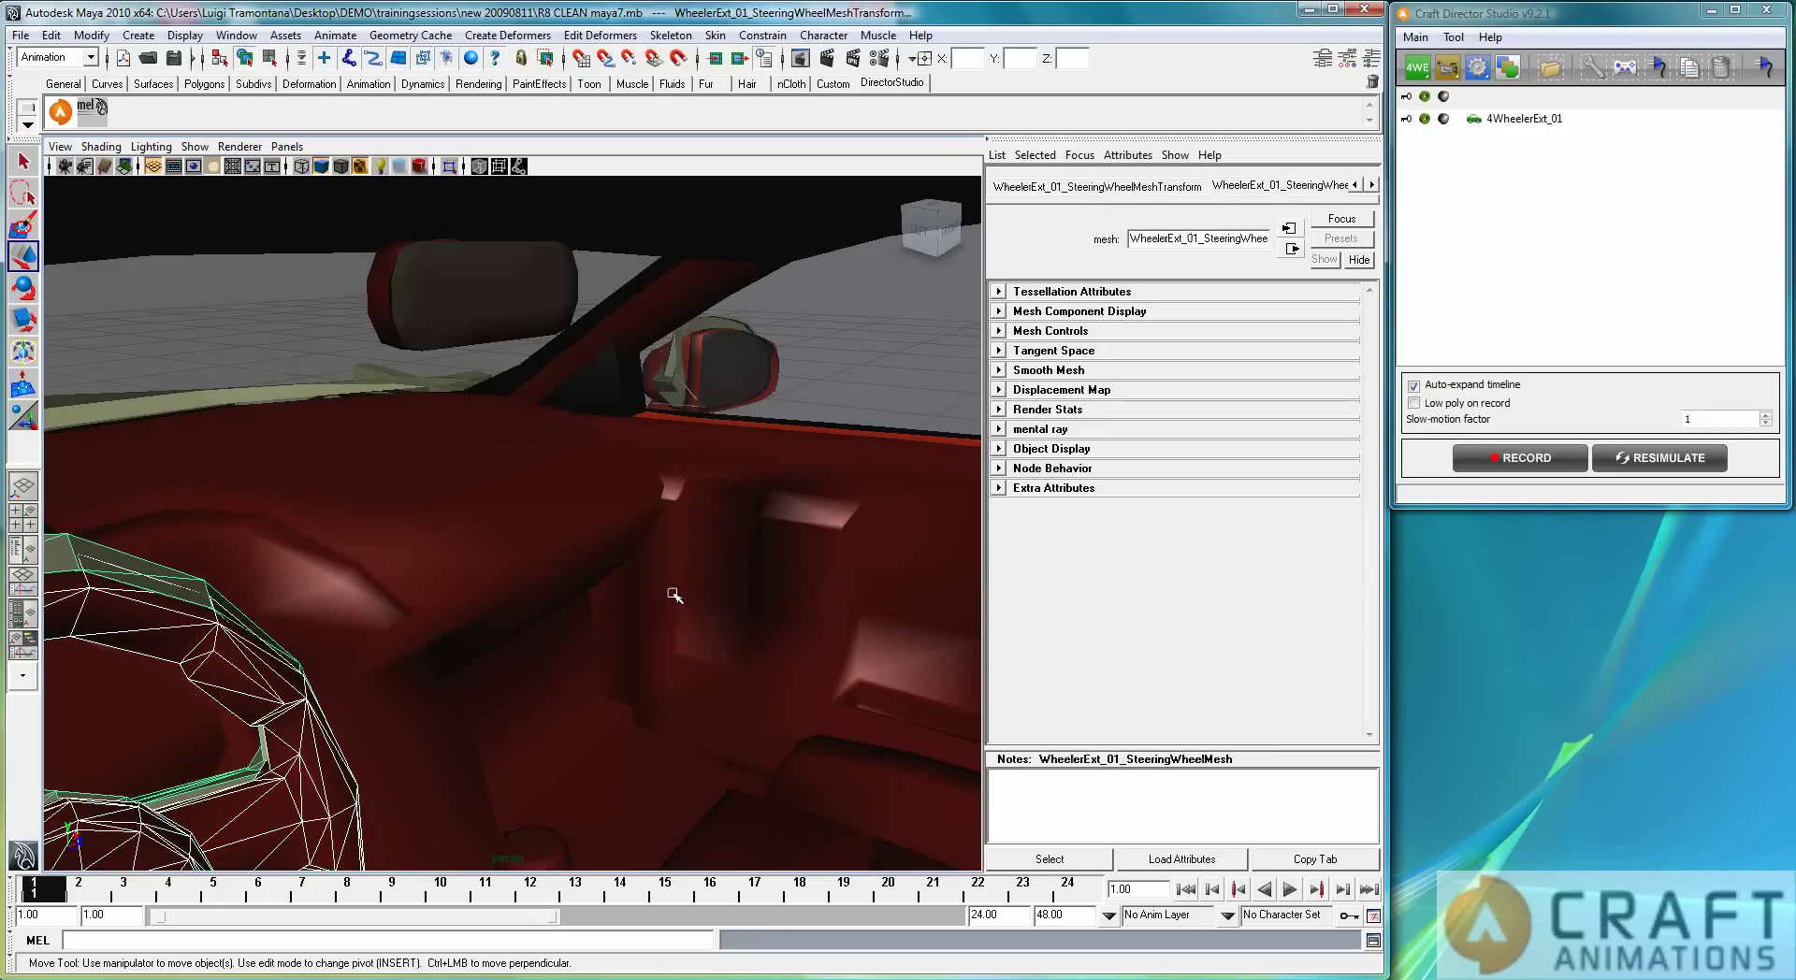
{"action": "key", "text": "Down"}
{"action": "right_click_drag", "start_coordinate": [674, 595], "coordinate": [455, 807], "text": "alt"}
{"action": "left_click_drag", "start_coordinate": [456, 807], "coordinate": [547, 765], "text": "alt"}
{"action": "left_click", "coordinate": [627, 777]}
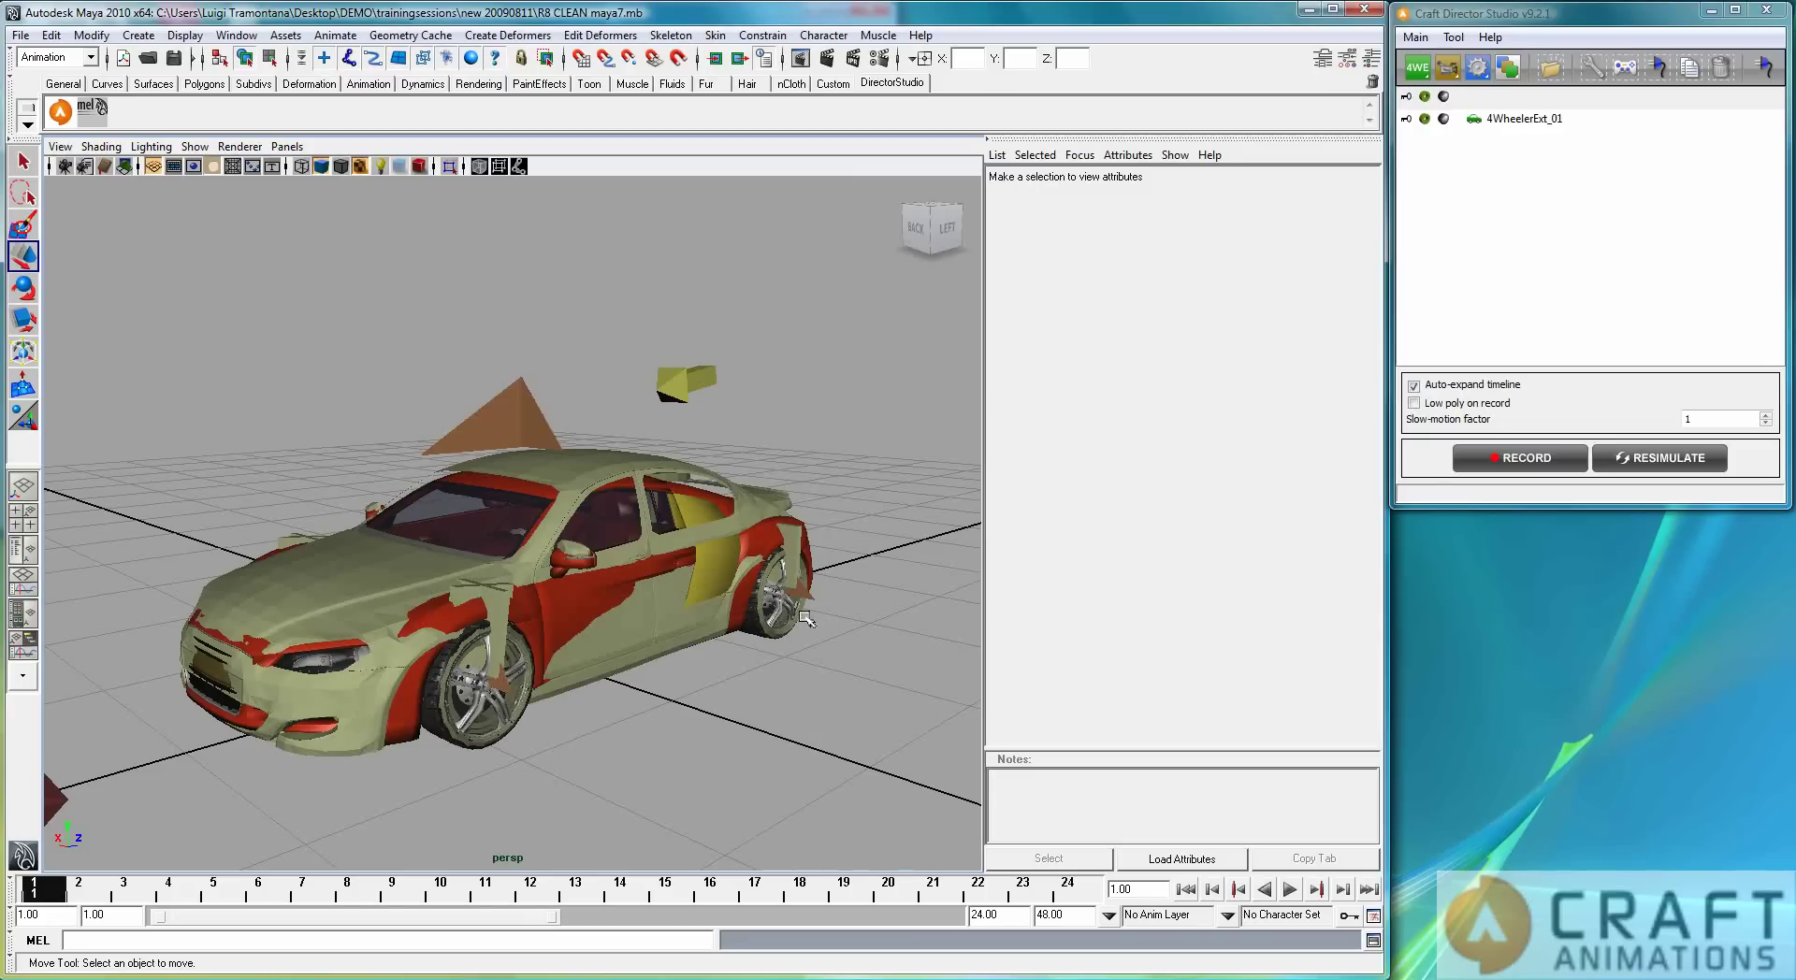
Step: Open the configuration of 4WheelerExt_01 and move its window clear of the car
{"action": "double_click", "coordinate": [1548, 124]}
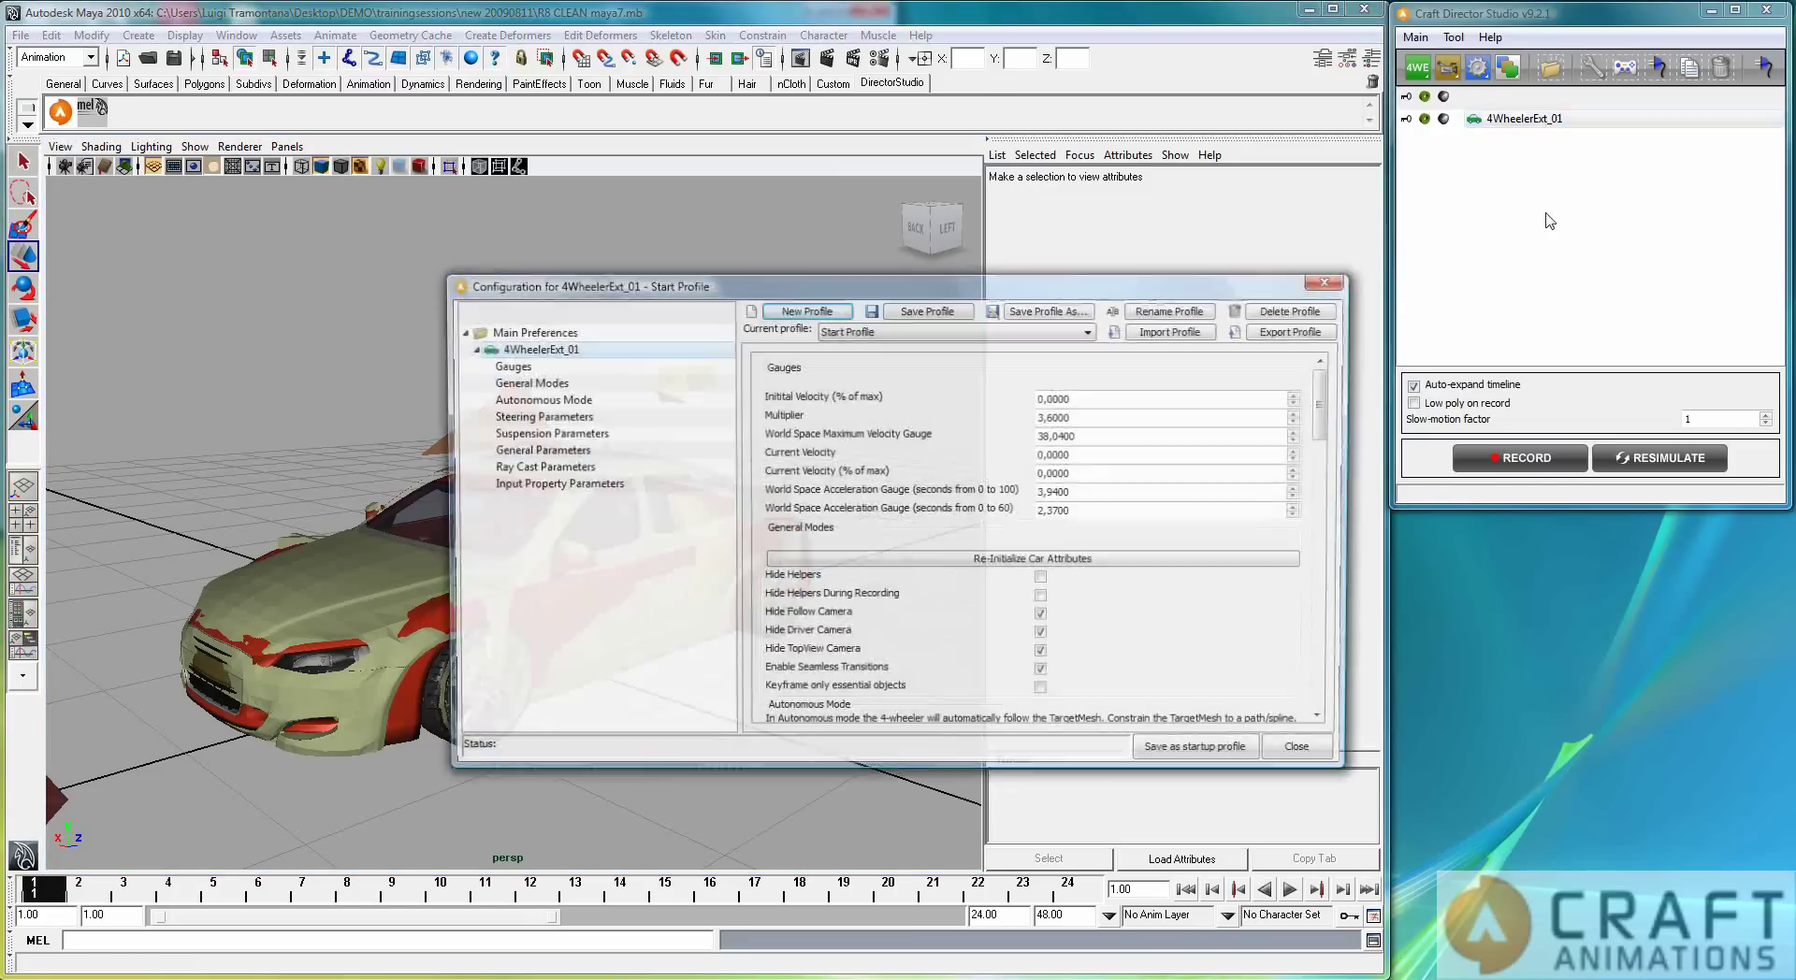
{"action": "left_click_drag", "start_coordinate": [985, 286], "coordinate": [1428, 490]}
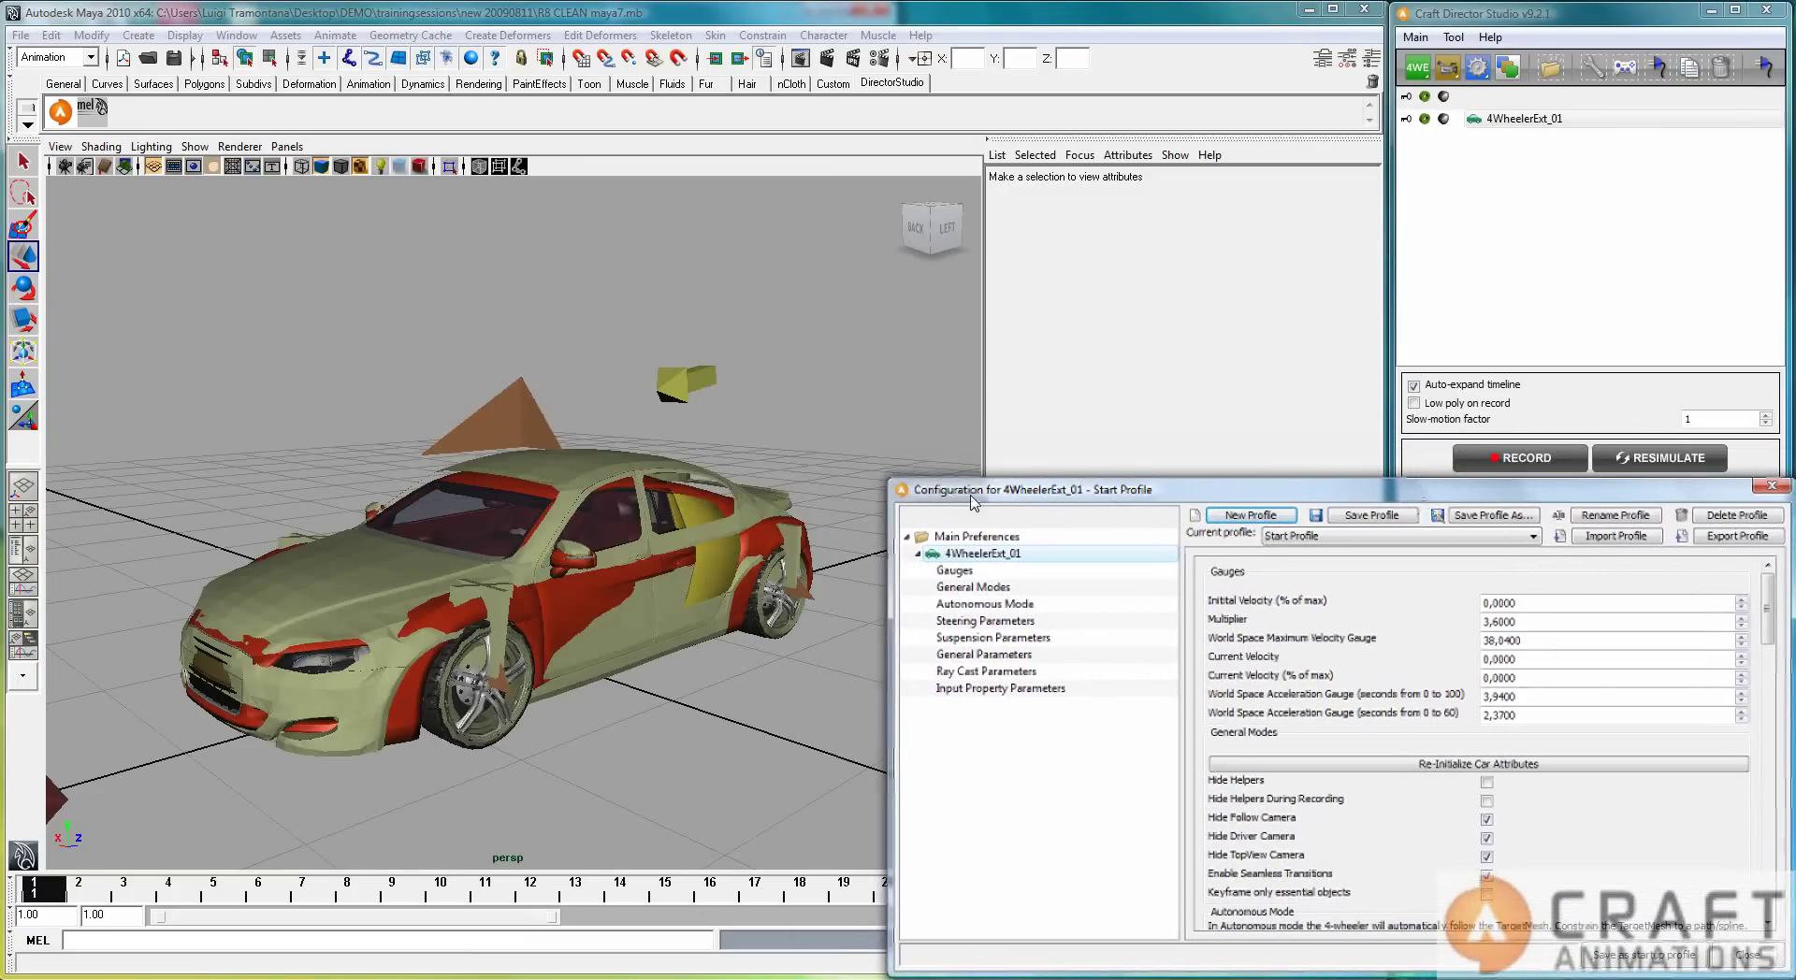
Step: Set Rotate Z of the rear-left wheel relocator mesh, WheelRelocatorMesh_BL, to -2
{"action": "left_click", "coordinate": [810, 600]}
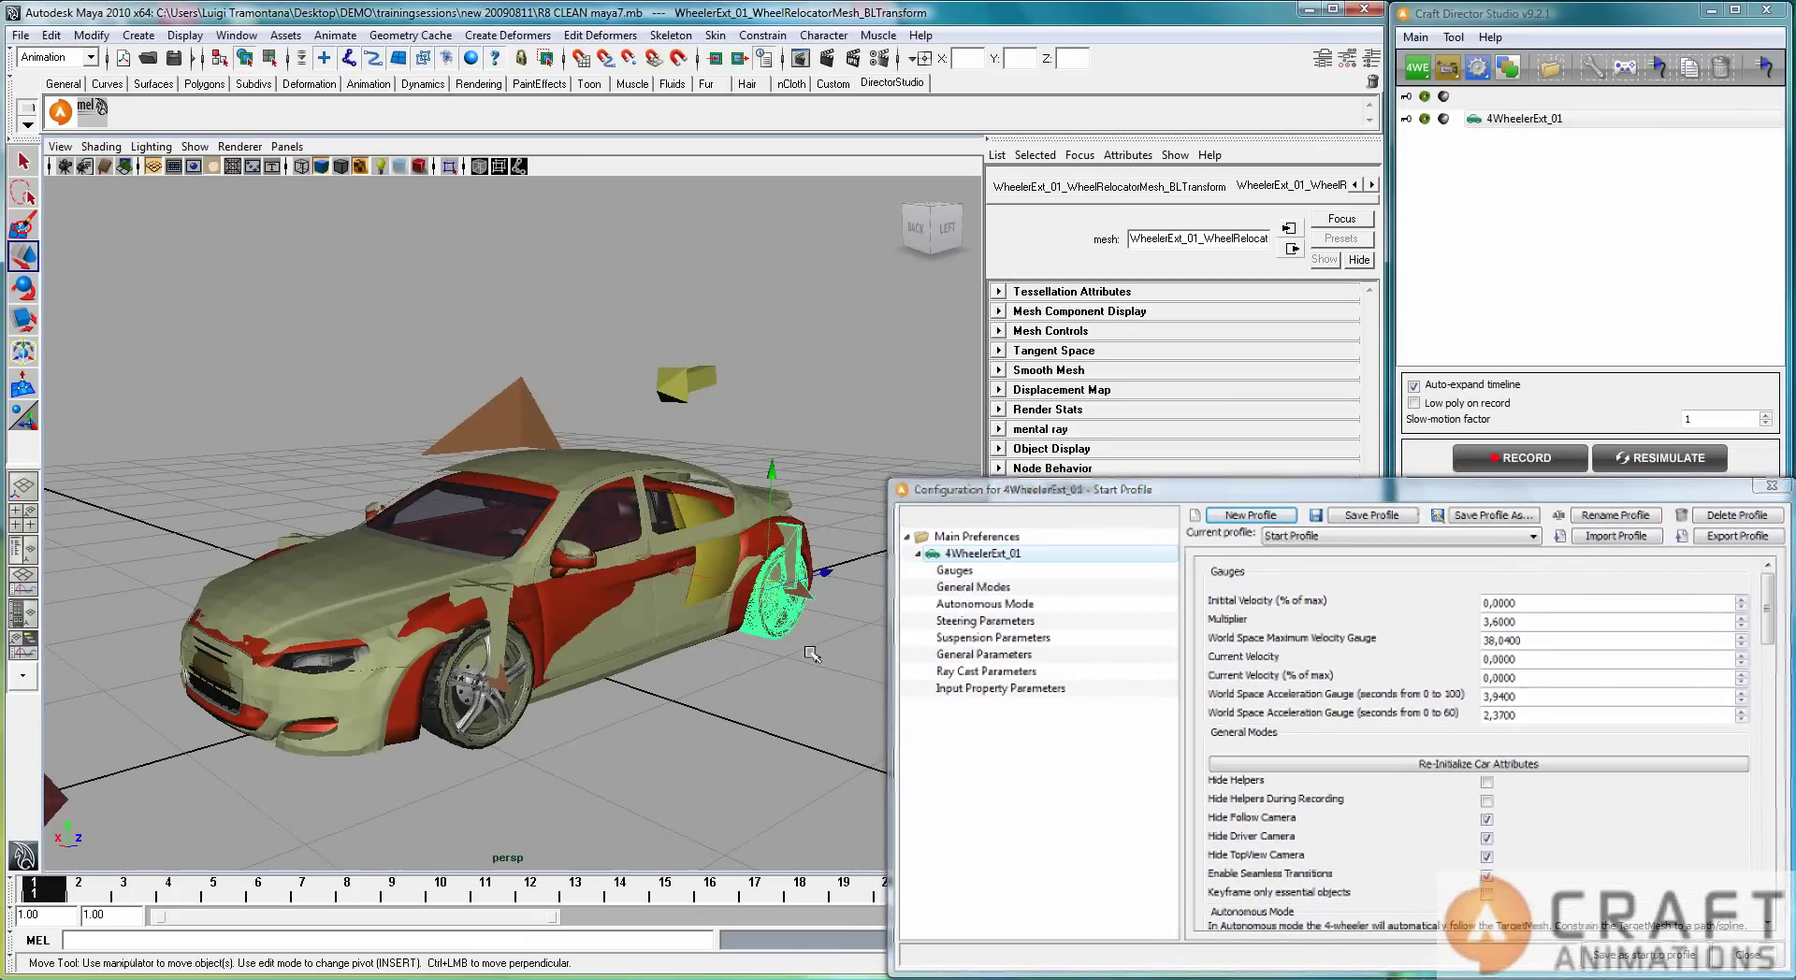
{"action": "key", "text": "f"}
{"action": "left_click_drag", "start_coordinate": [812, 538], "coordinate": [444, 569], "text": "alt"}
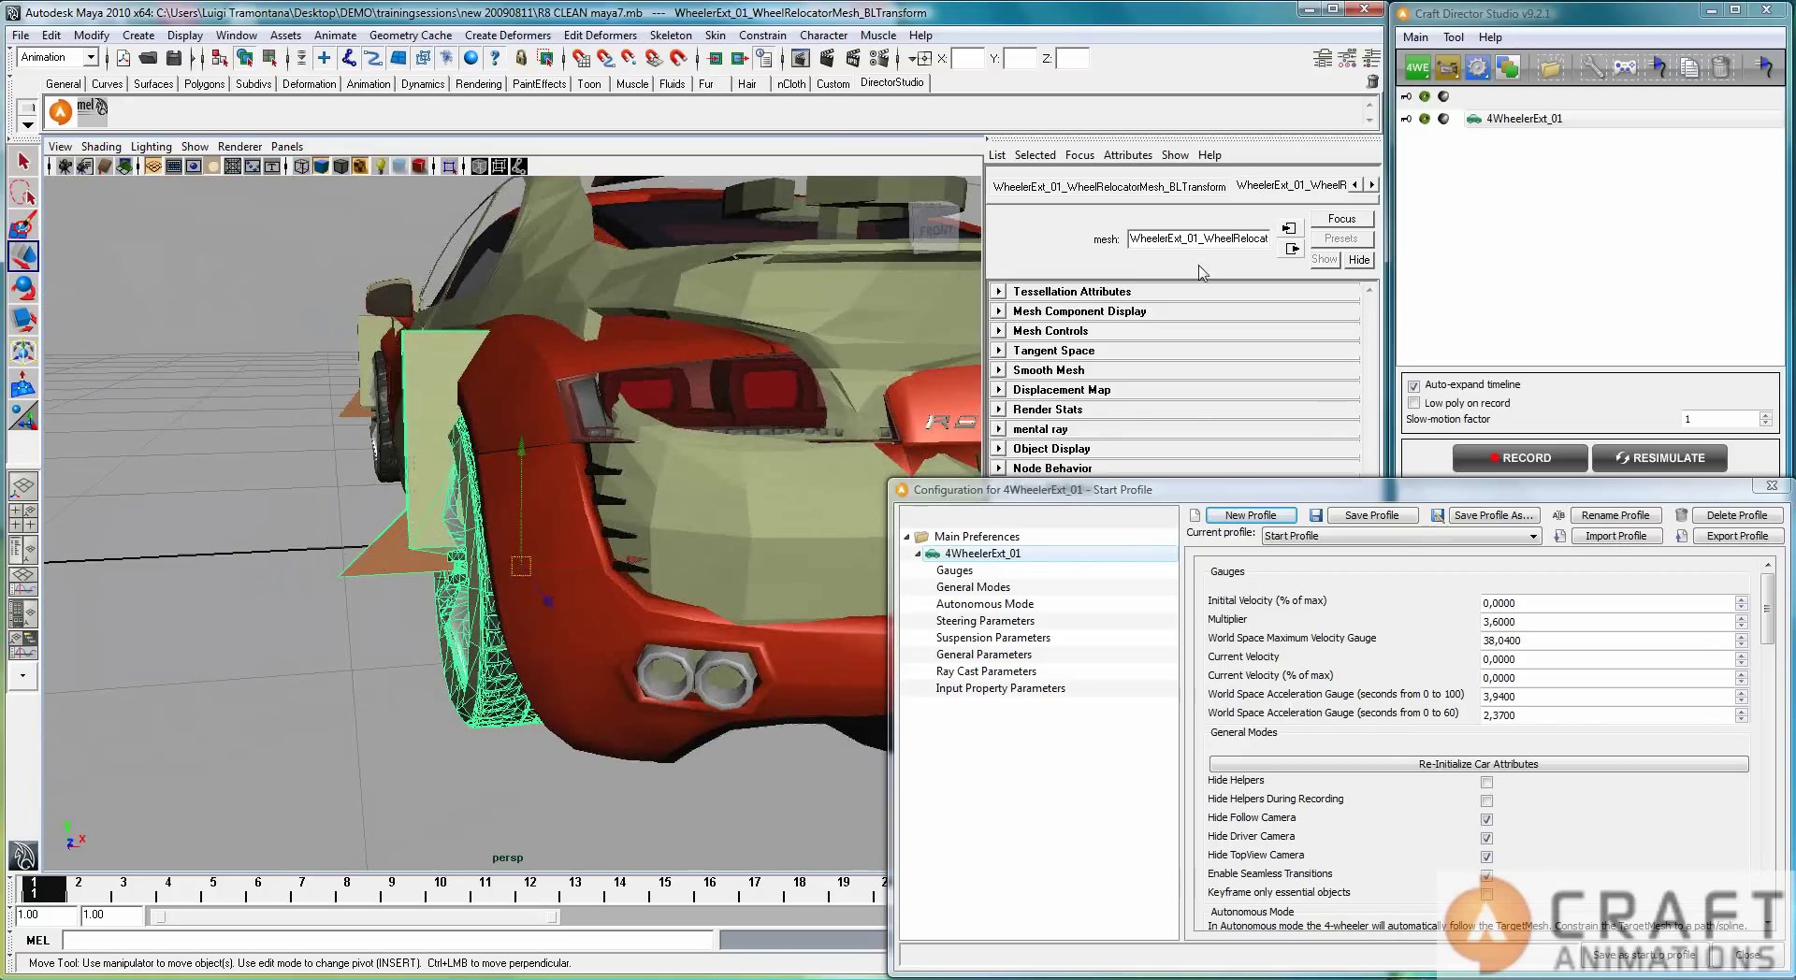
{"action": "left_click", "coordinate": [1372, 58]}
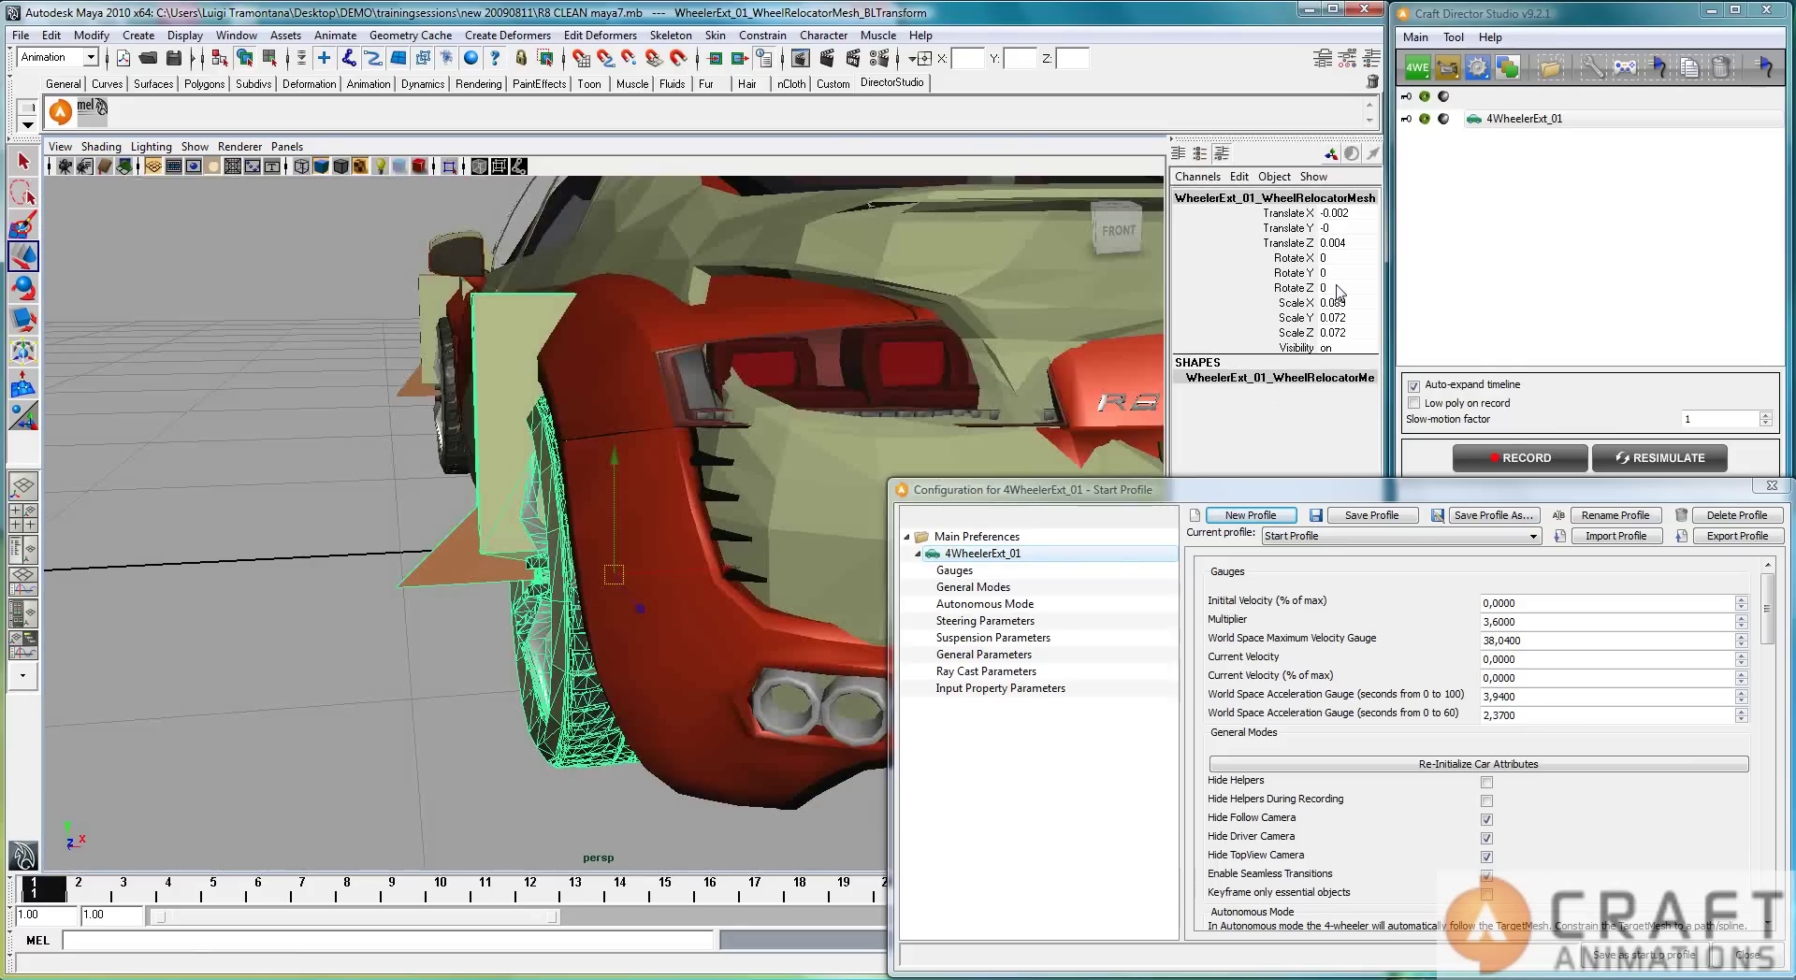
{"action": "left_click", "coordinate": [1336, 288]}
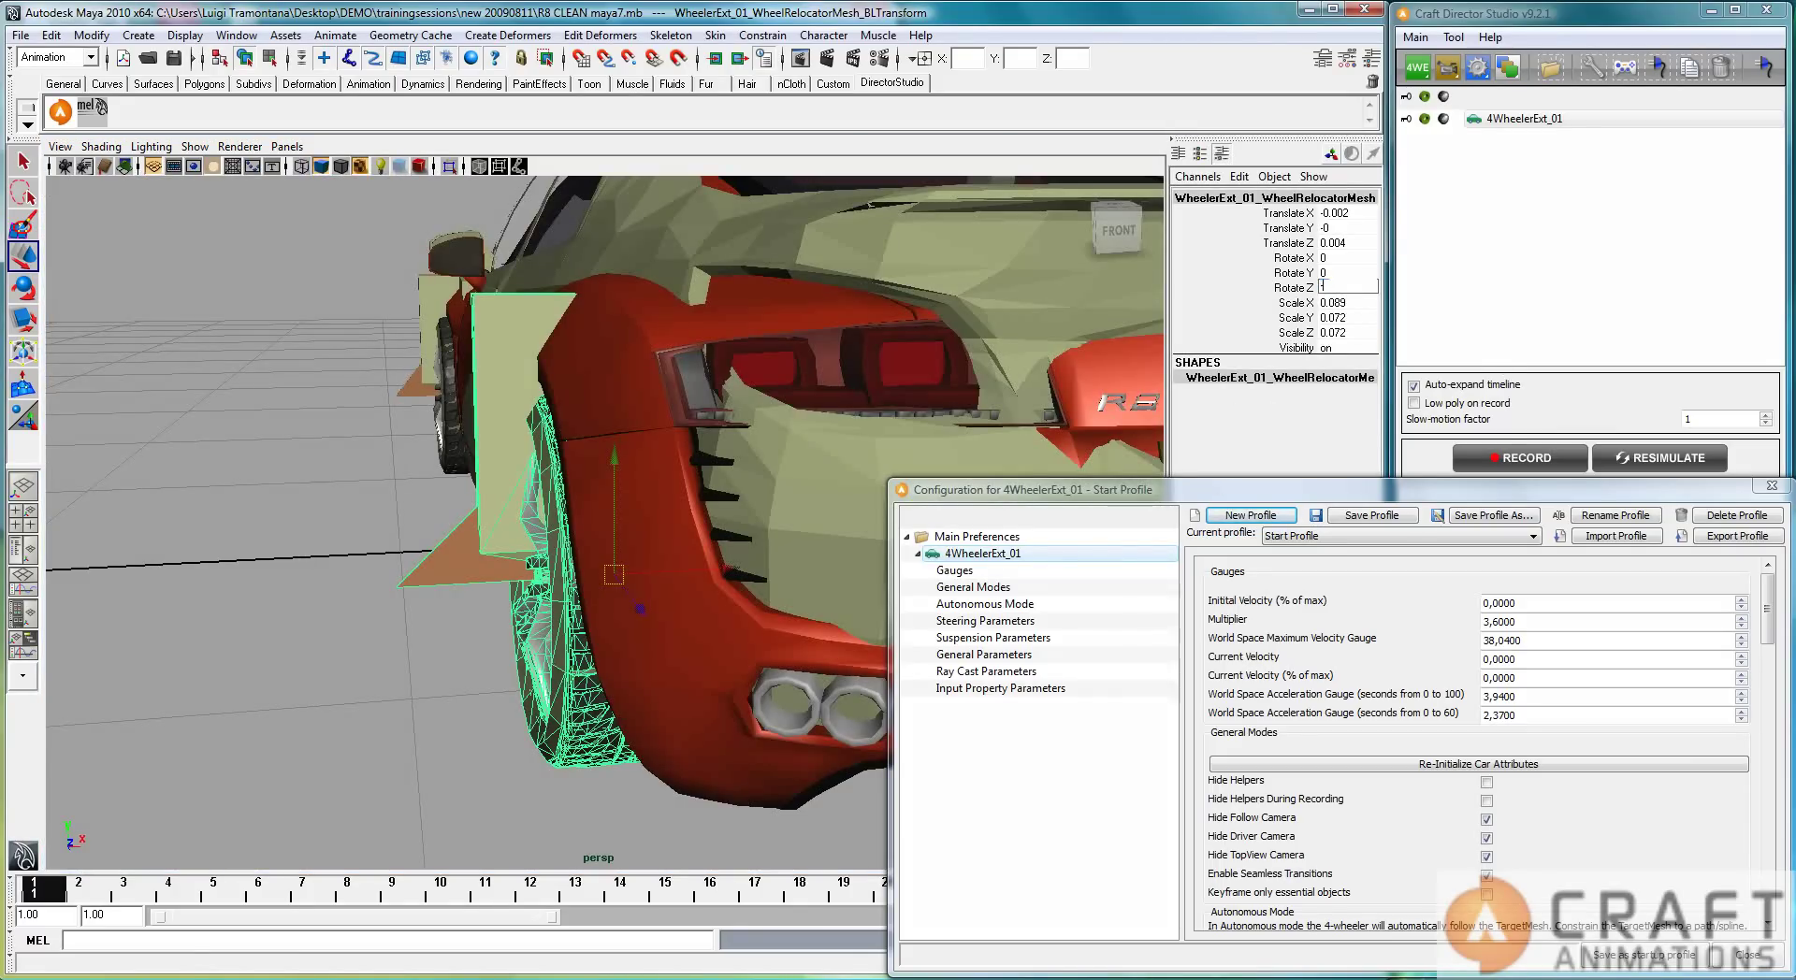
{"action": "type", "text": "-2"}
{"action": "key", "text": "Return"}
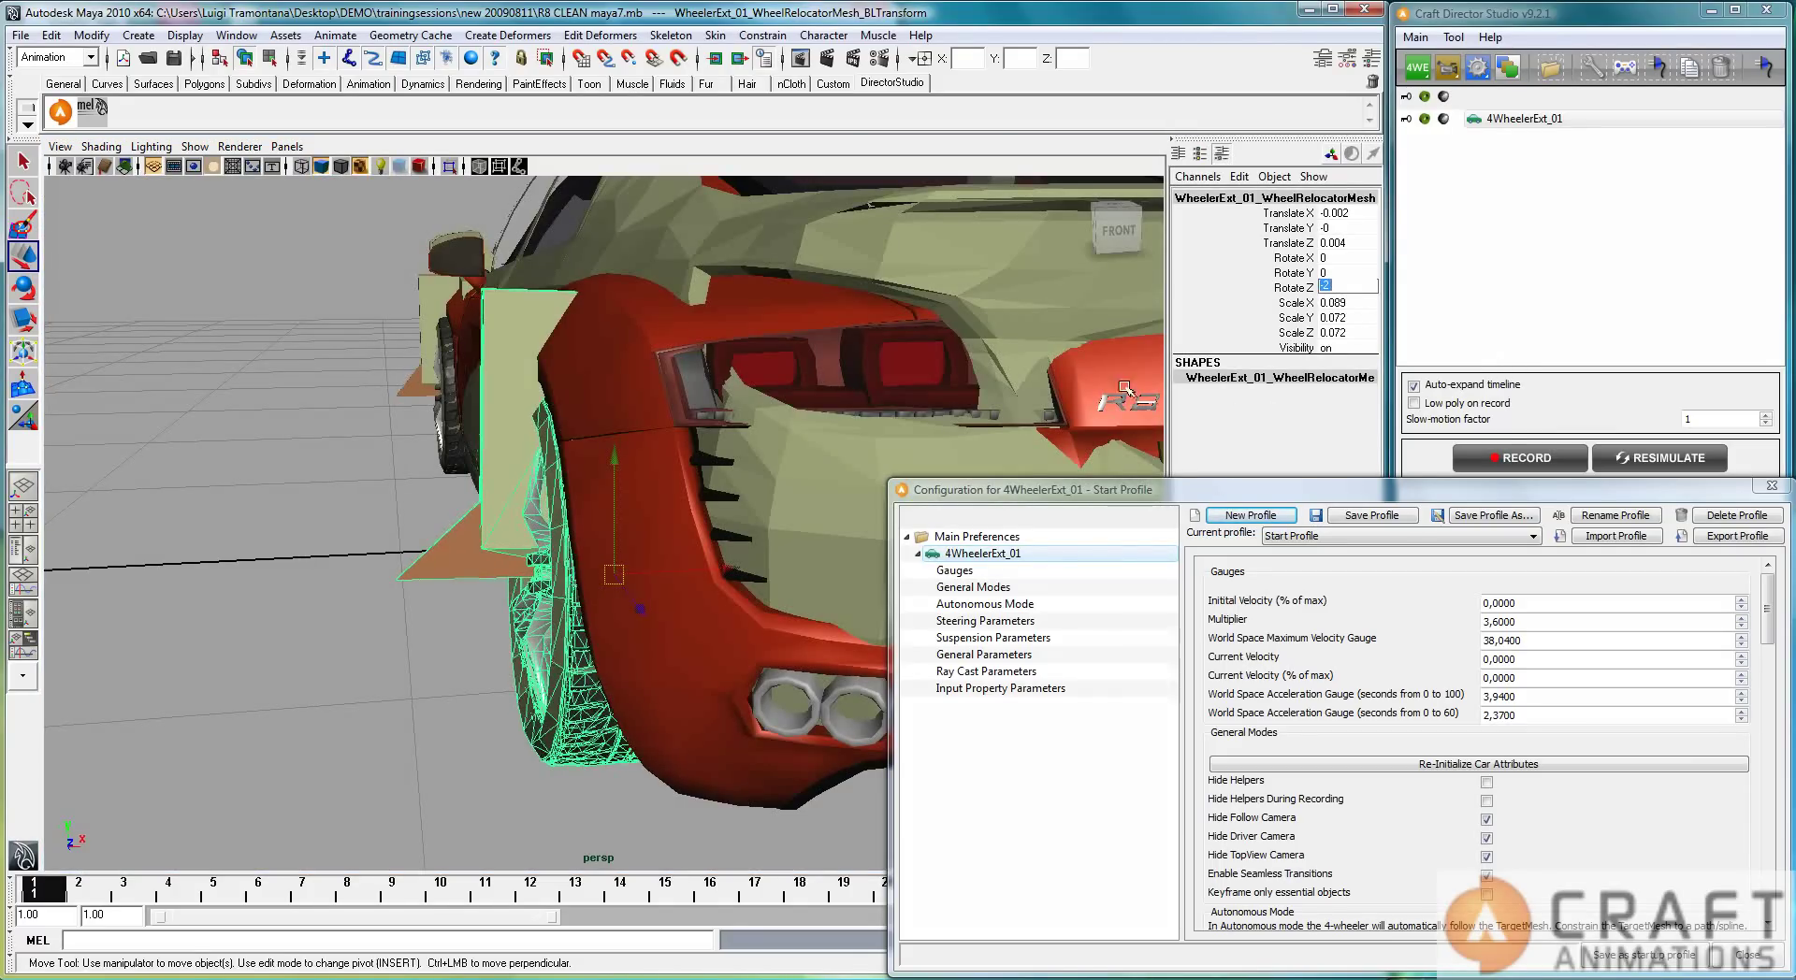
Step: Set Rotate Z of the rear-right wheel relocator mesh, WheelRelocatorMesh_BR, to 2 and clear the selection
{"action": "middle_click_drag", "start_coordinate": [965, 342], "coordinate": [445, 323], "text": "alt"}
{"action": "middle_click_drag", "start_coordinate": [711, 601], "coordinate": [573, 603], "text": "alt"}
{"action": "left_click", "coordinate": [501, 514]}
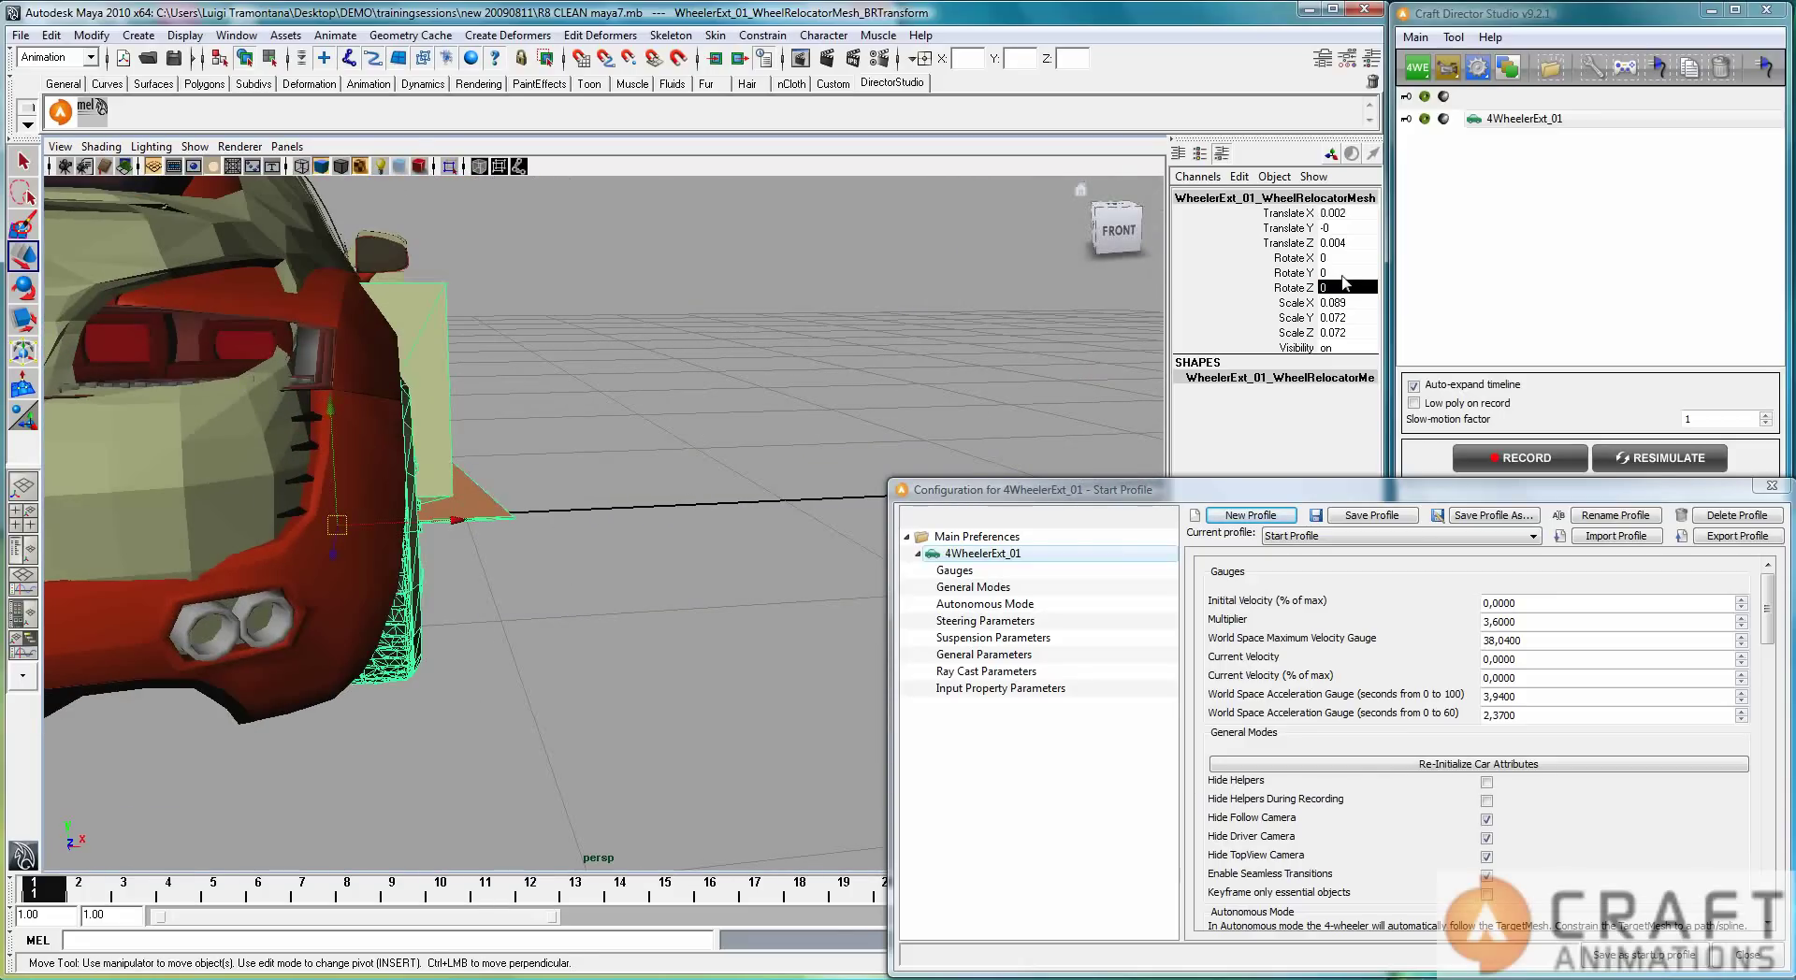
{"action": "key", "text": "2"}
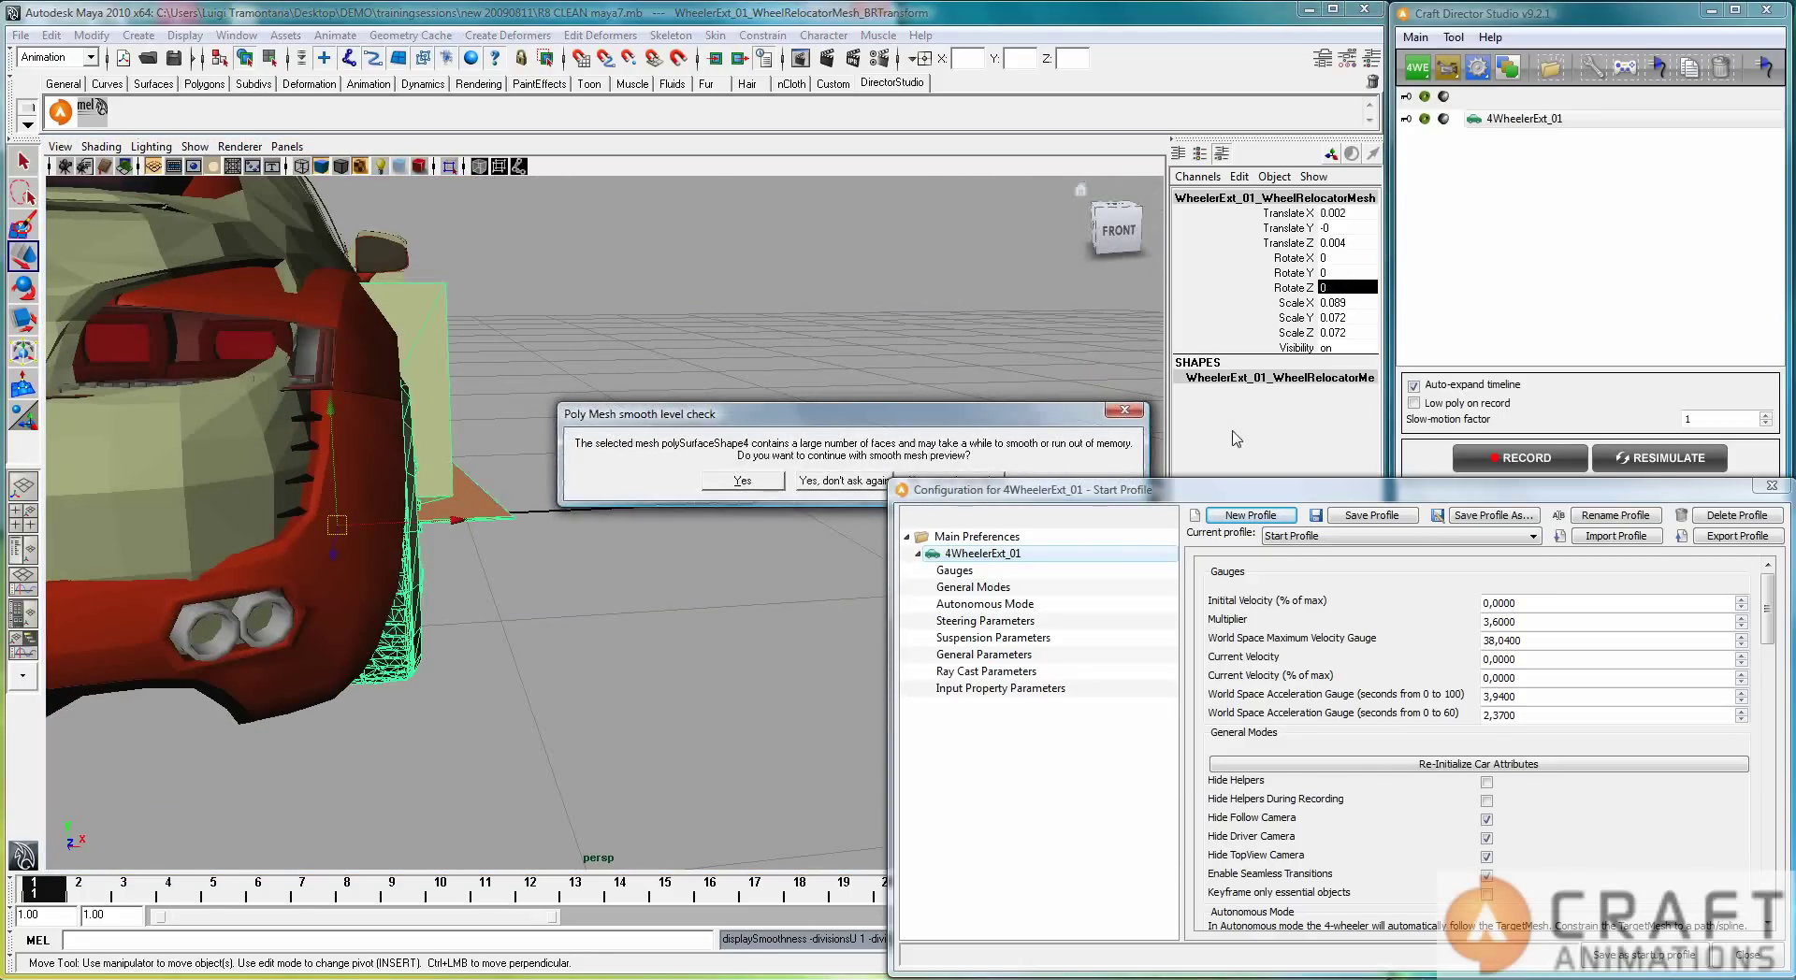
{"action": "left_click", "coordinate": [1125, 411]}
{"action": "type", "text": "2"}
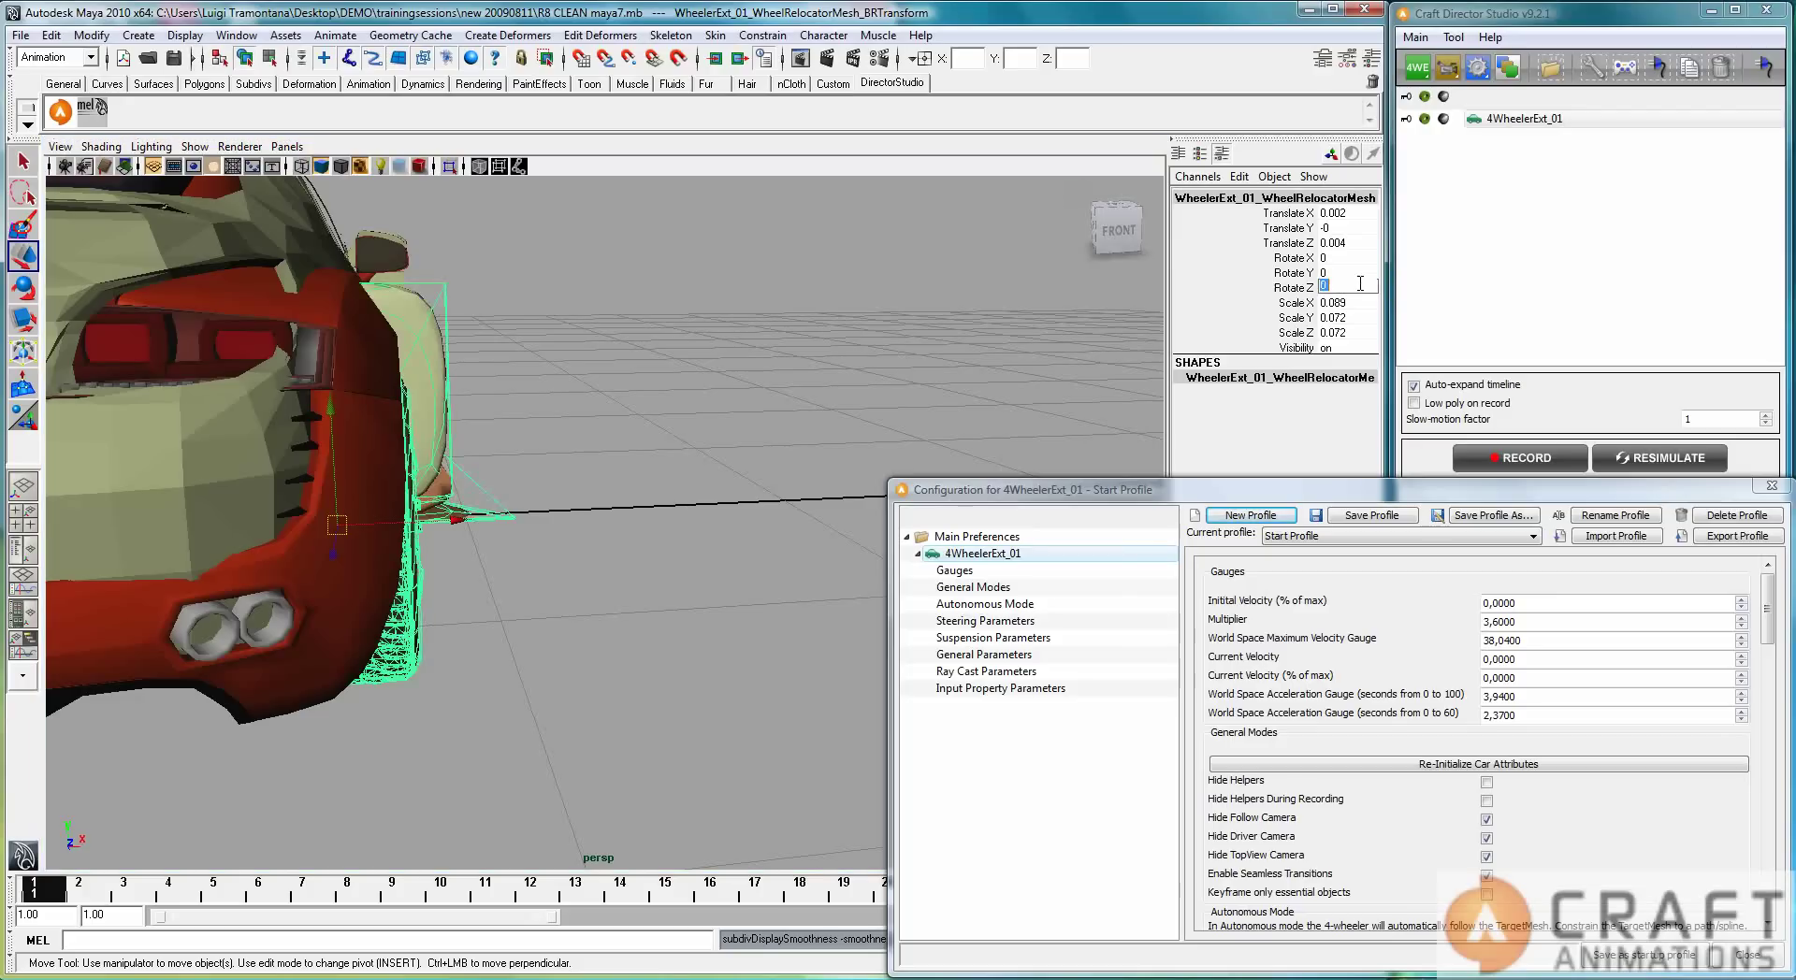
{"action": "key", "text": "Return"}
{"action": "left_click", "coordinate": [624, 635]}
Step: Switch the configuration of 4WheelerExt_01 to the Sports Car profile and close the configuration window
{"action": "left_click_drag", "start_coordinate": [682, 598], "coordinate": [605, 637], "text": "alt"}
{"action": "right_click_drag", "start_coordinate": [225, 550], "coordinate": [189, 550], "text": "alt"}
{"action": "left_click_drag", "start_coordinate": [188, 550], "coordinate": [703, 638], "text": "alt"}
{"action": "middle_click_drag", "start_coordinate": [733, 510], "coordinate": [447, 654], "text": "alt"}
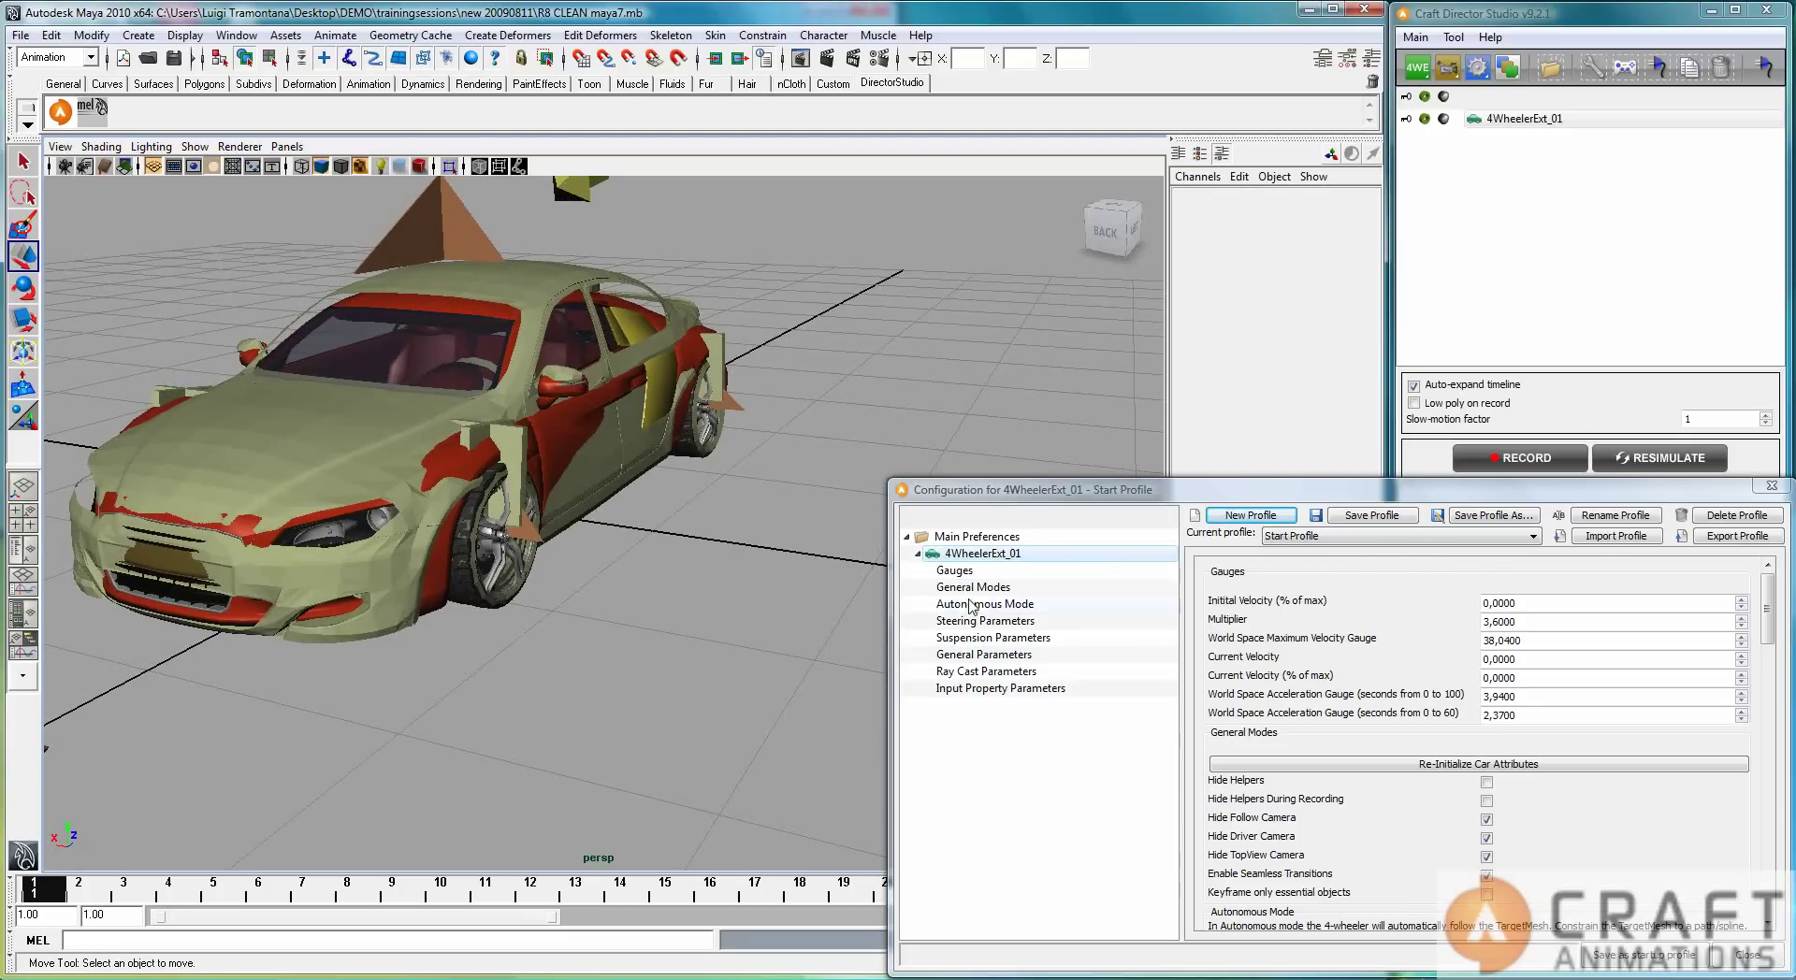
{"action": "left_click", "coordinate": [1484, 553]}
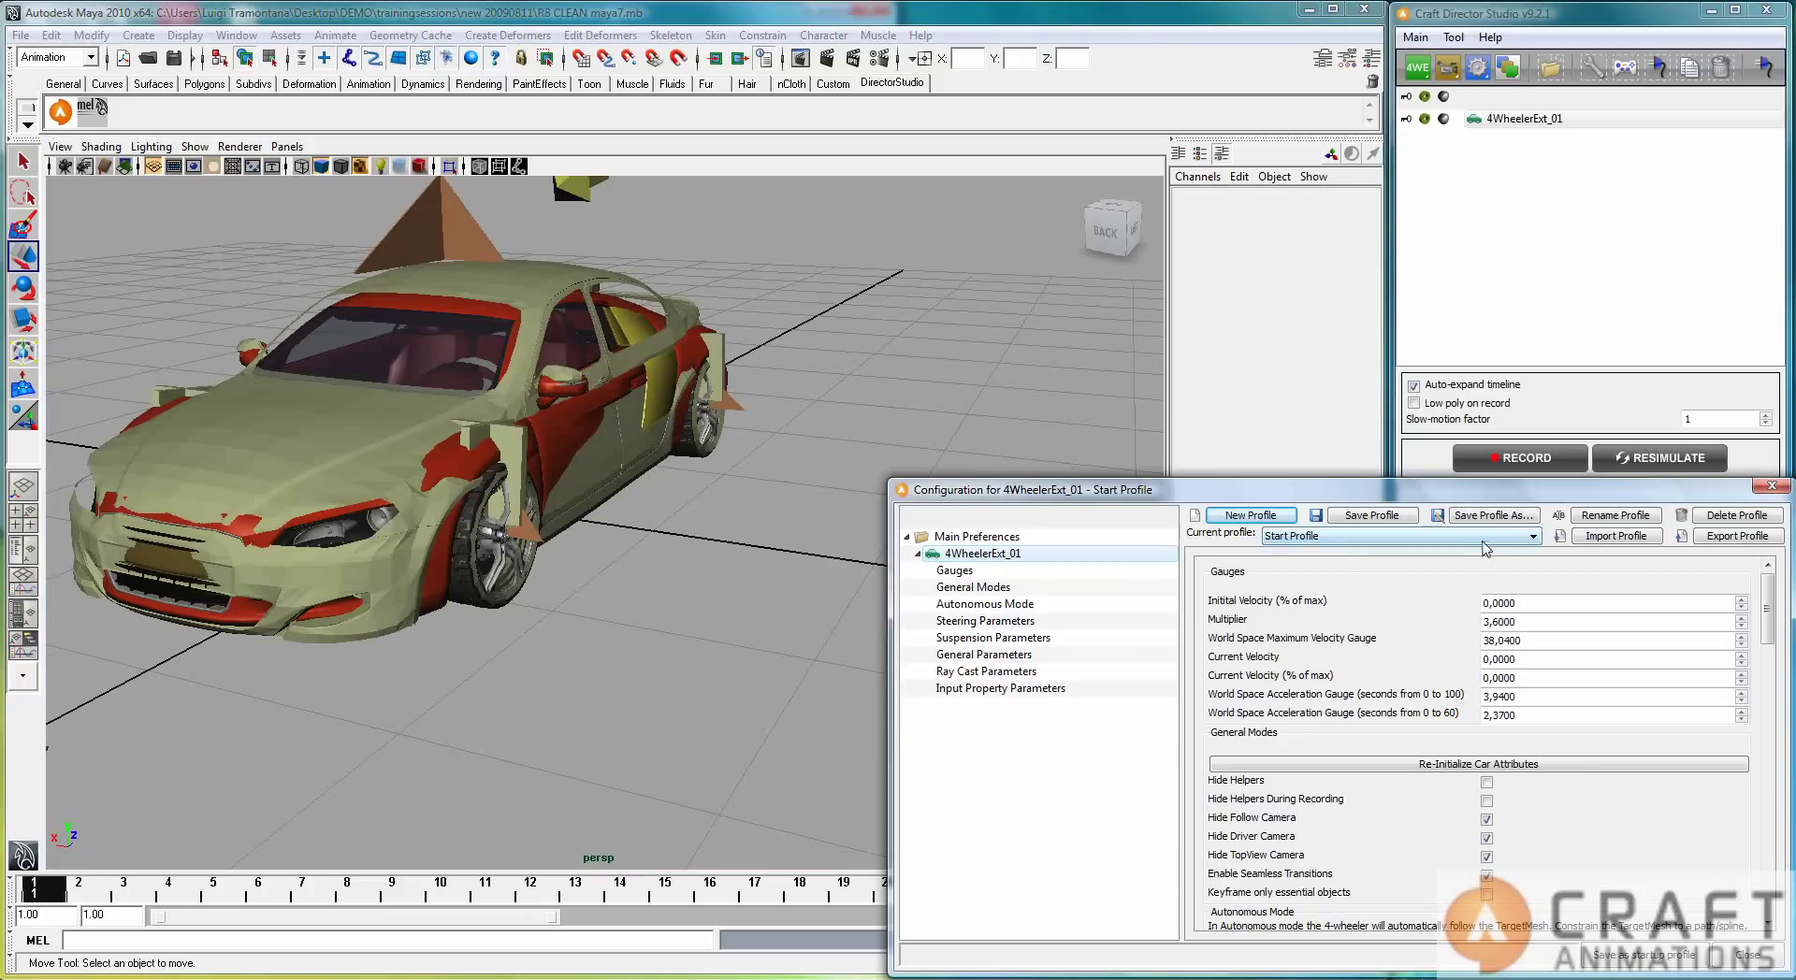
{"action": "left_click", "coordinate": [1485, 537]}
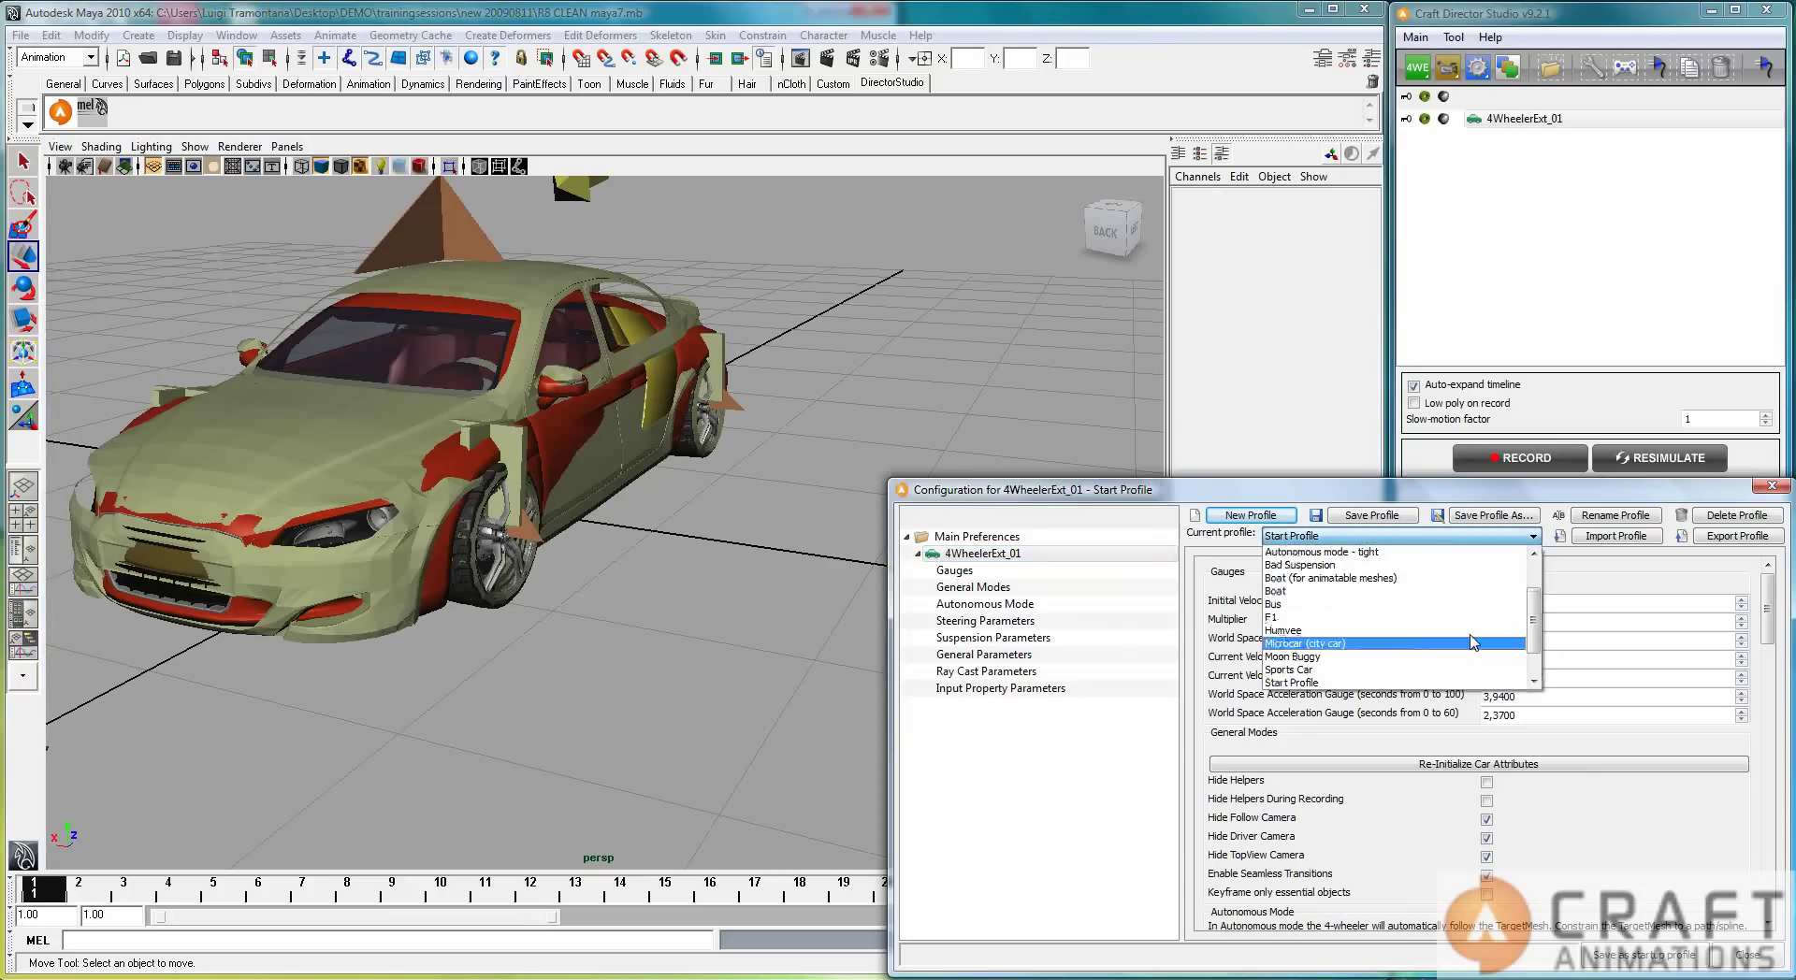
{"action": "left_click", "coordinate": [1439, 671]}
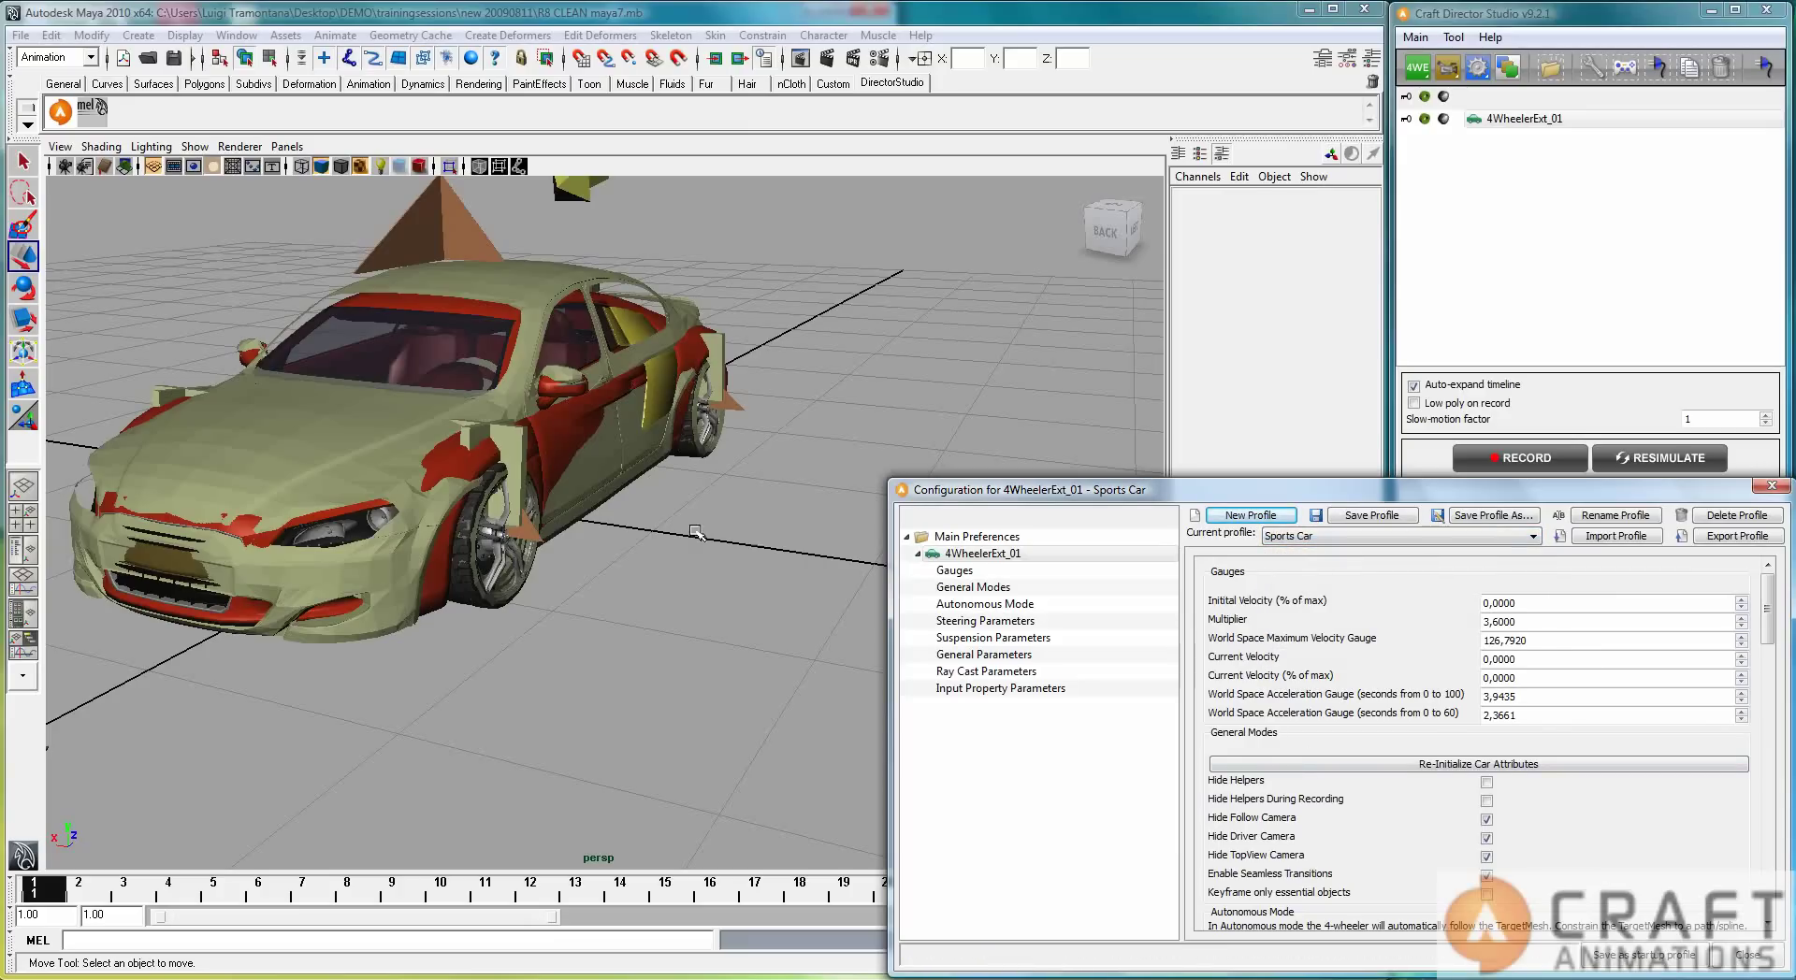
{"action": "left_click_drag", "start_coordinate": [714, 541], "coordinate": [538, 561], "text": "alt"}
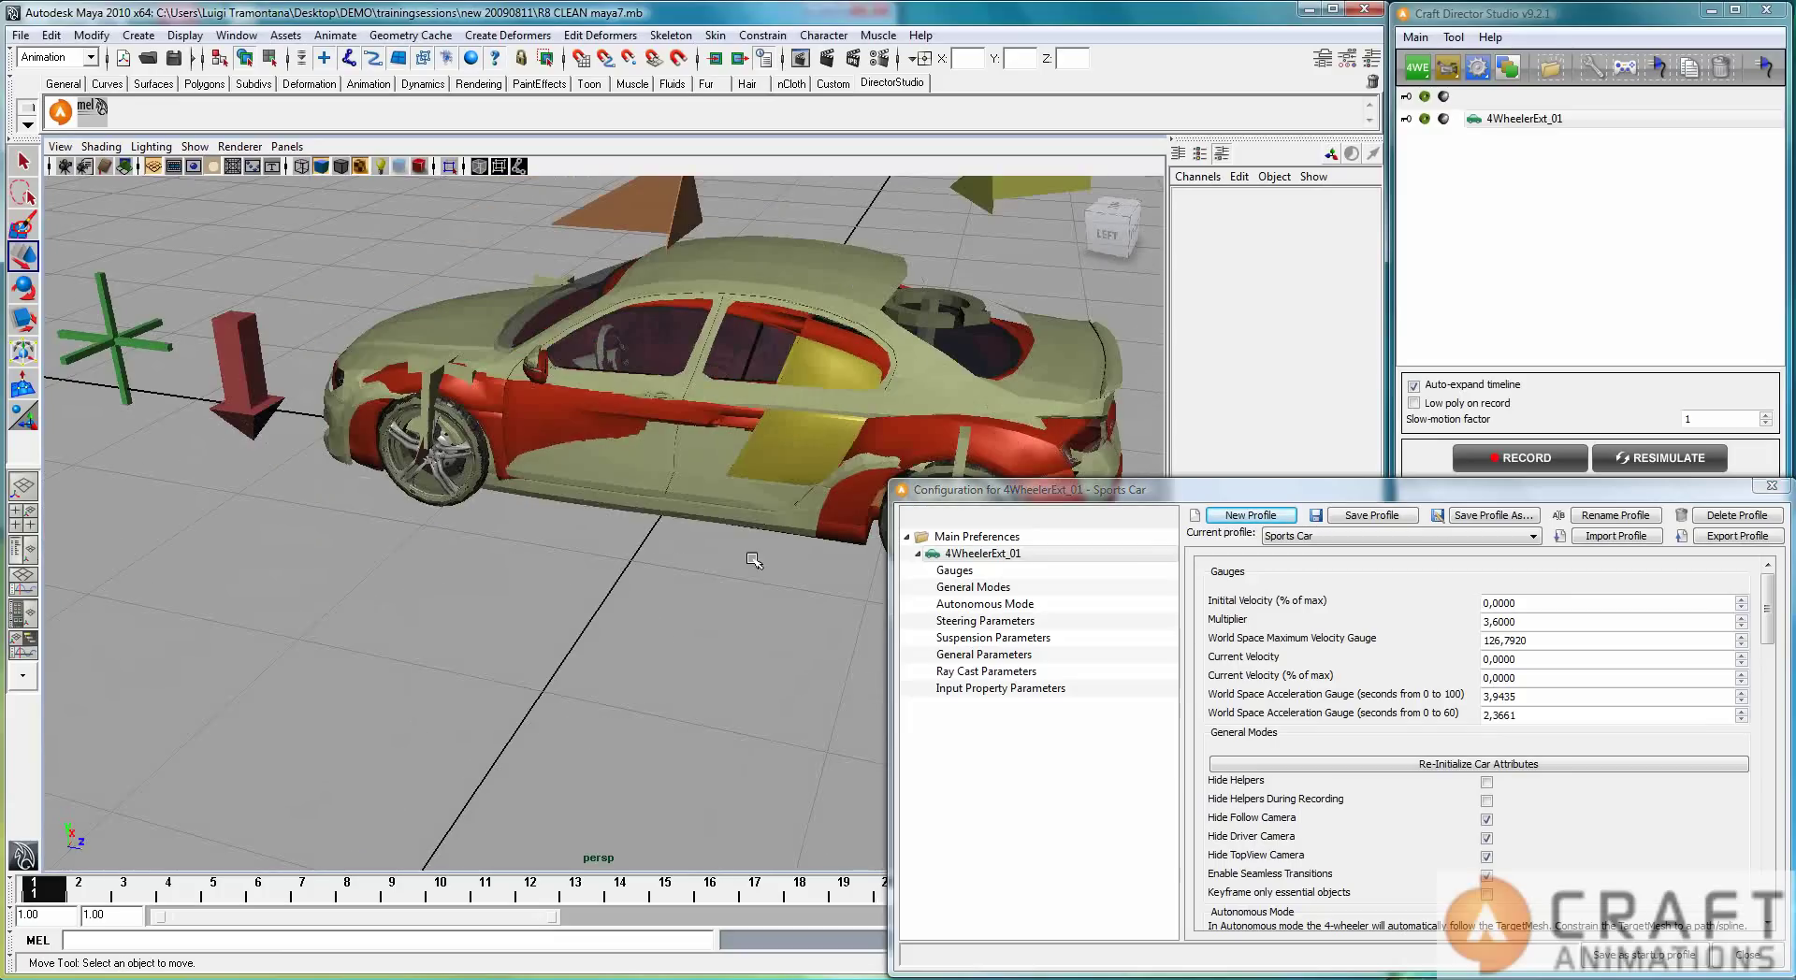
{"action": "left_click_drag", "start_coordinate": [659, 583], "coordinate": [794, 567], "text": "alt"}
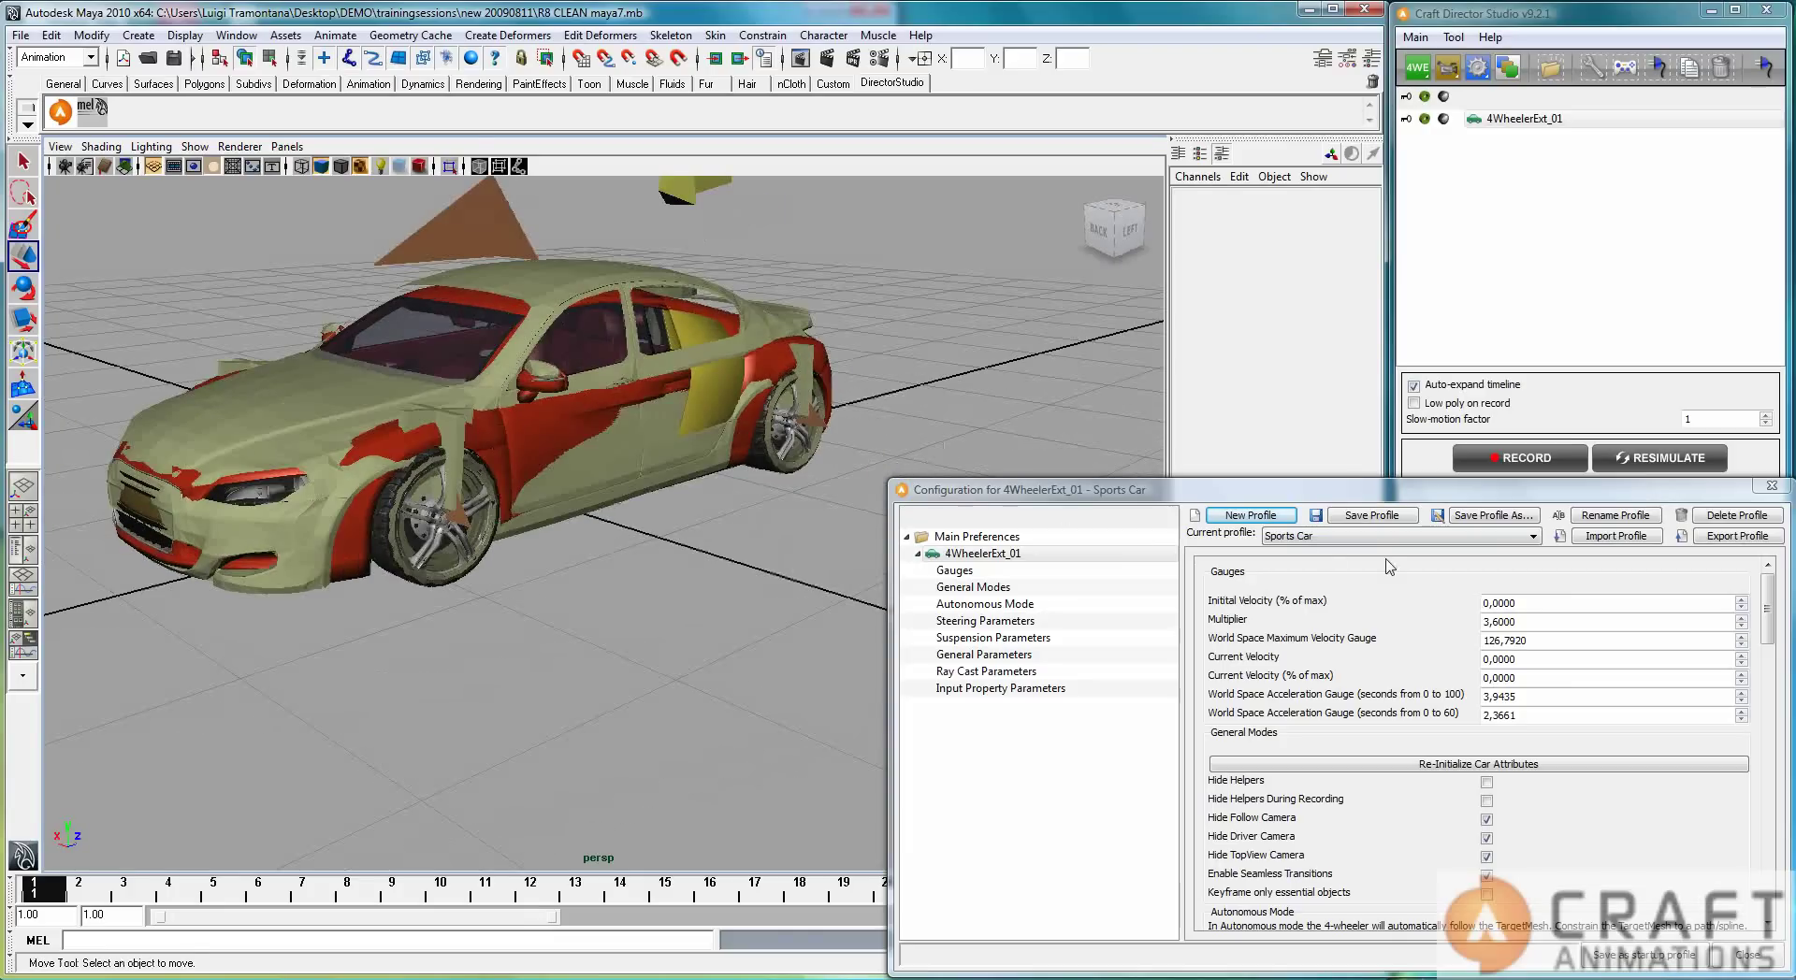
{"action": "left_click", "coordinate": [1772, 485]}
Step: Select the rig's green target mesh, WheelerExt_01_TargetMesh, in front of the car
{"action": "left_click_drag", "start_coordinate": [562, 539], "coordinate": [530, 522], "text": "alt"}
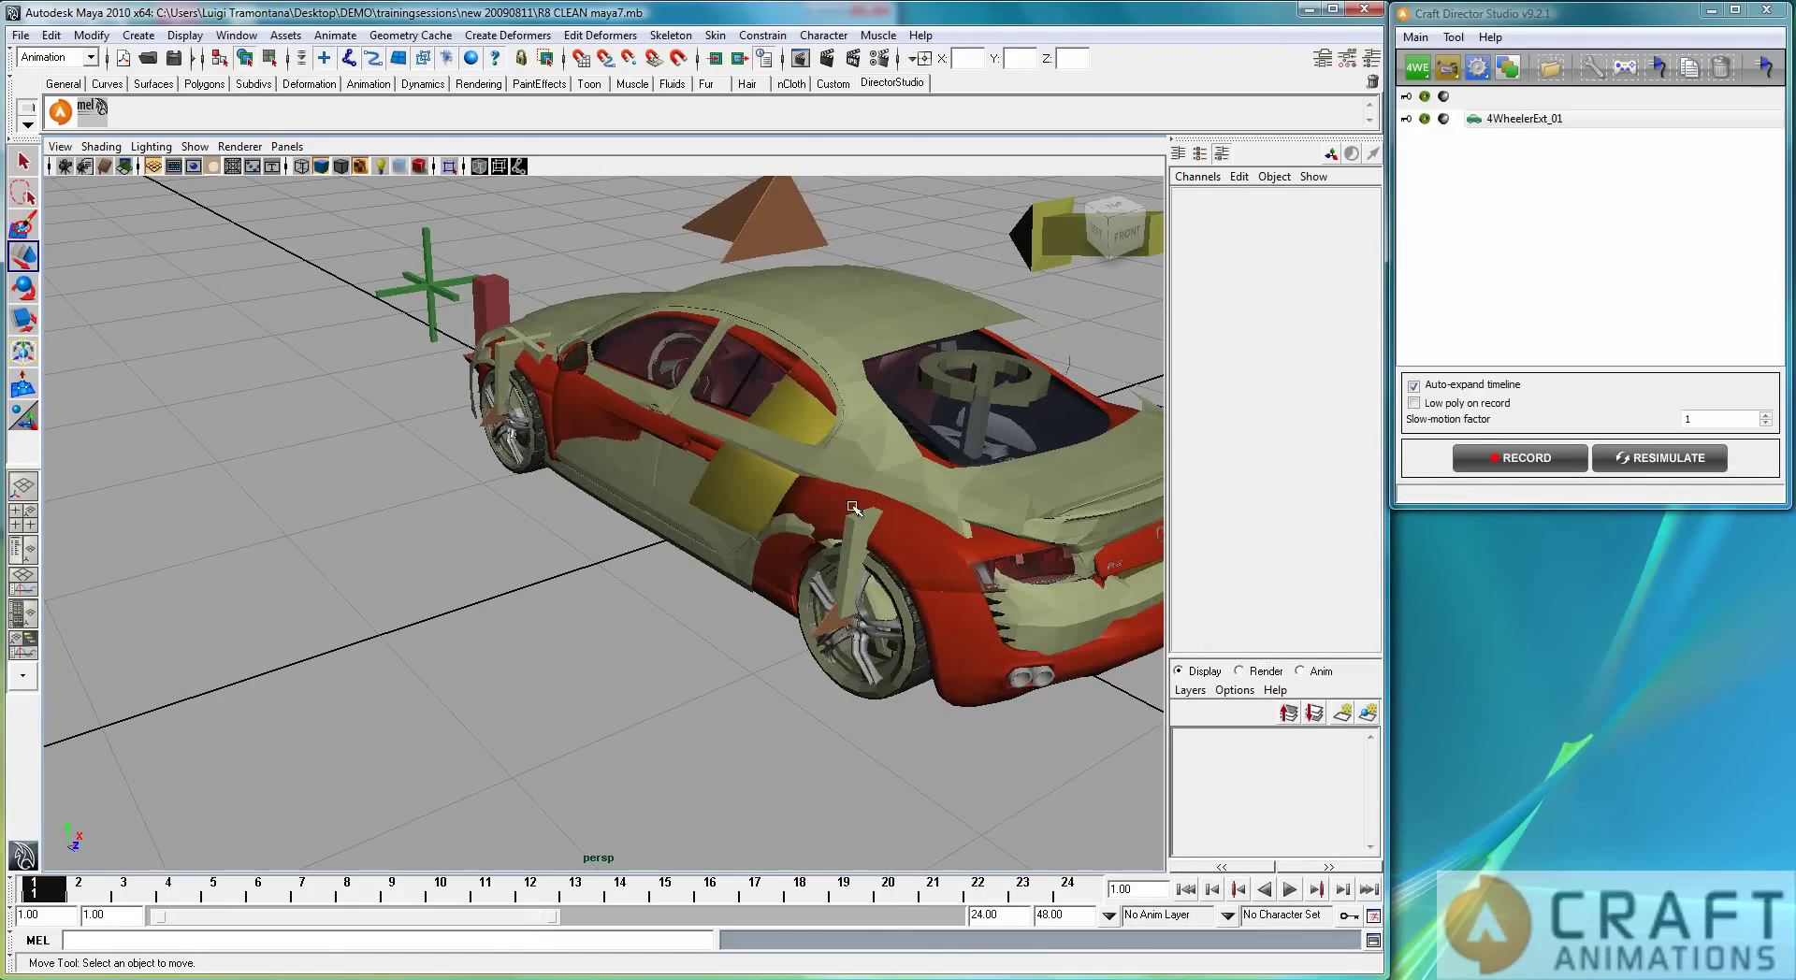
{"action": "left_click", "coordinate": [432, 288]}
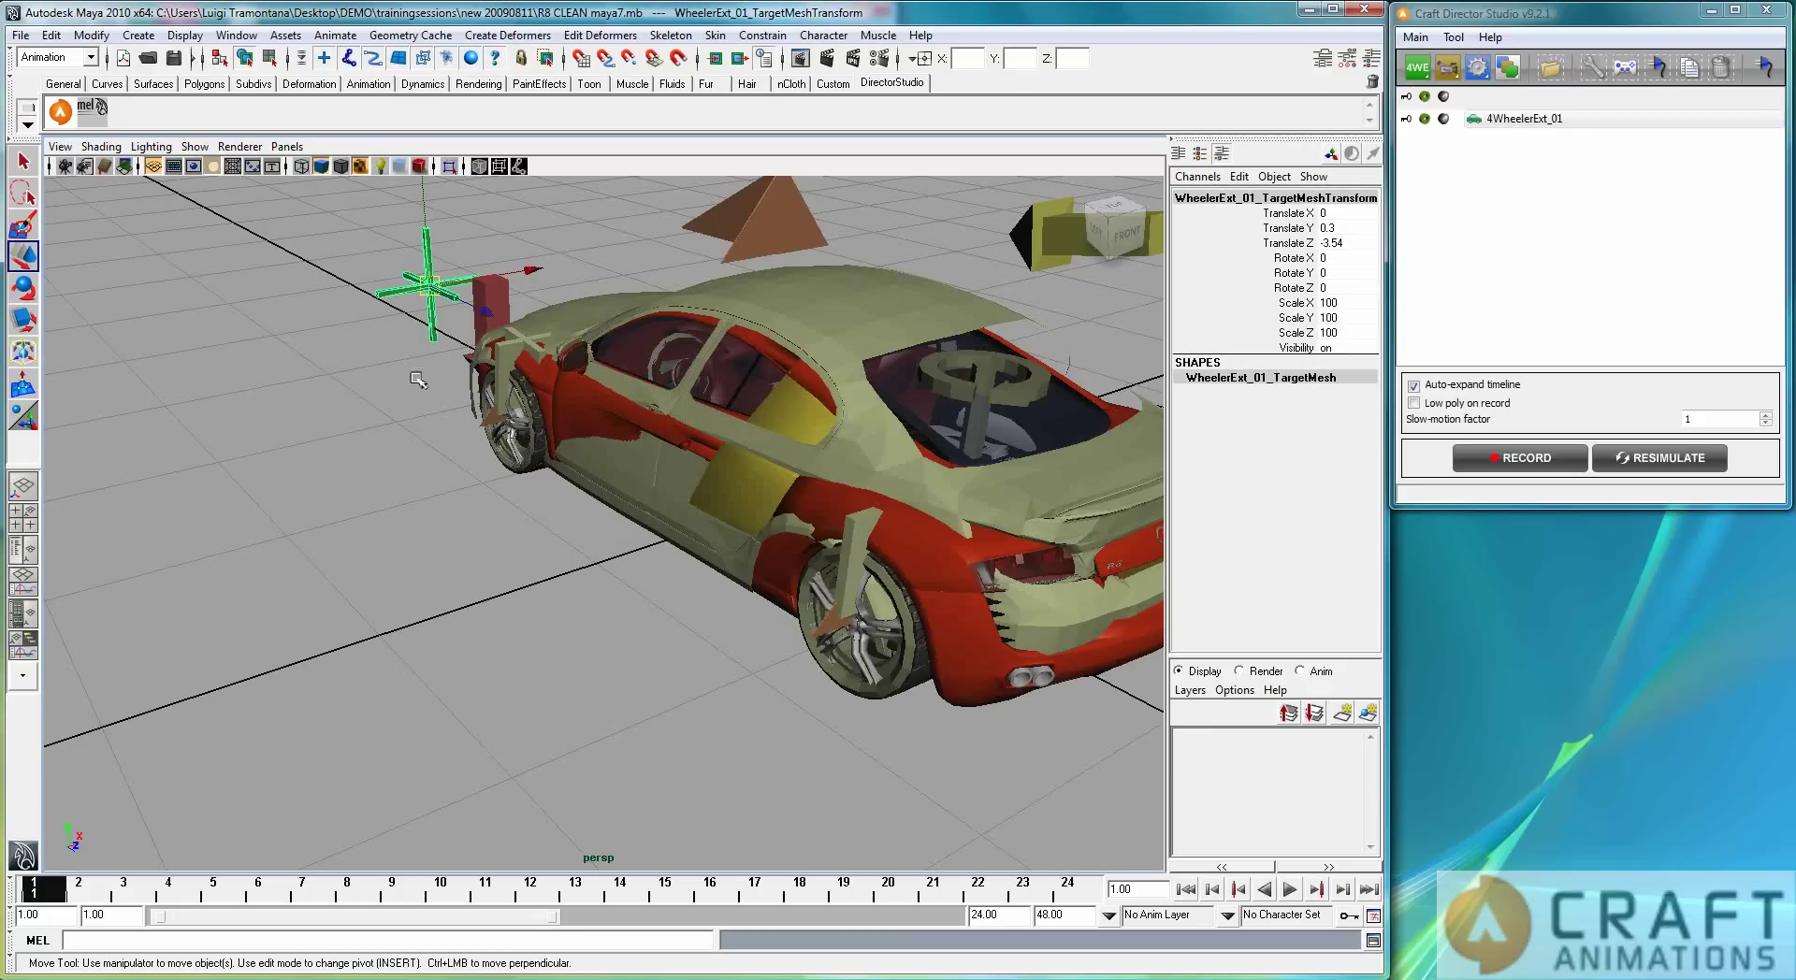
{"action": "left_click_drag", "start_coordinate": [794, 659], "coordinate": [943, 653], "text": "alt"}
Step: Preview the Example: keyboard input profile for 4WheelerExt_01, choose Example: Logitech Gamepad instead, and close the inputs window
{"action": "left_click", "coordinate": [1623, 69]}
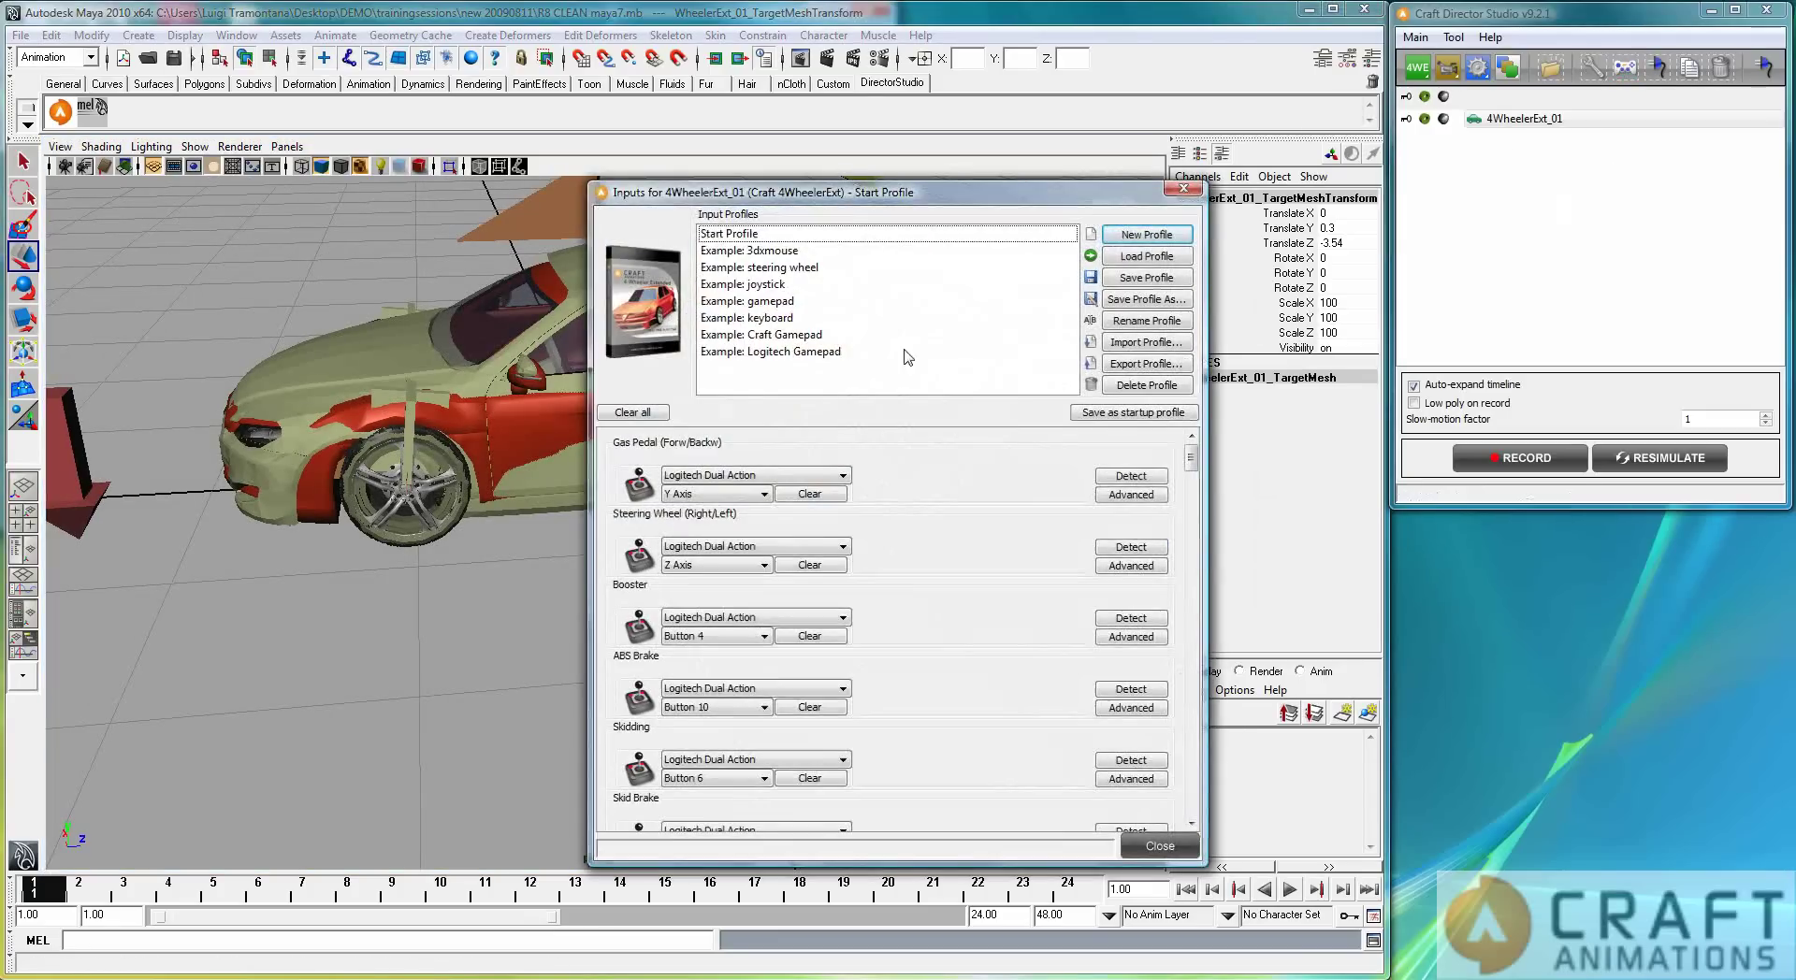
{"action": "left_click", "coordinate": [762, 318]}
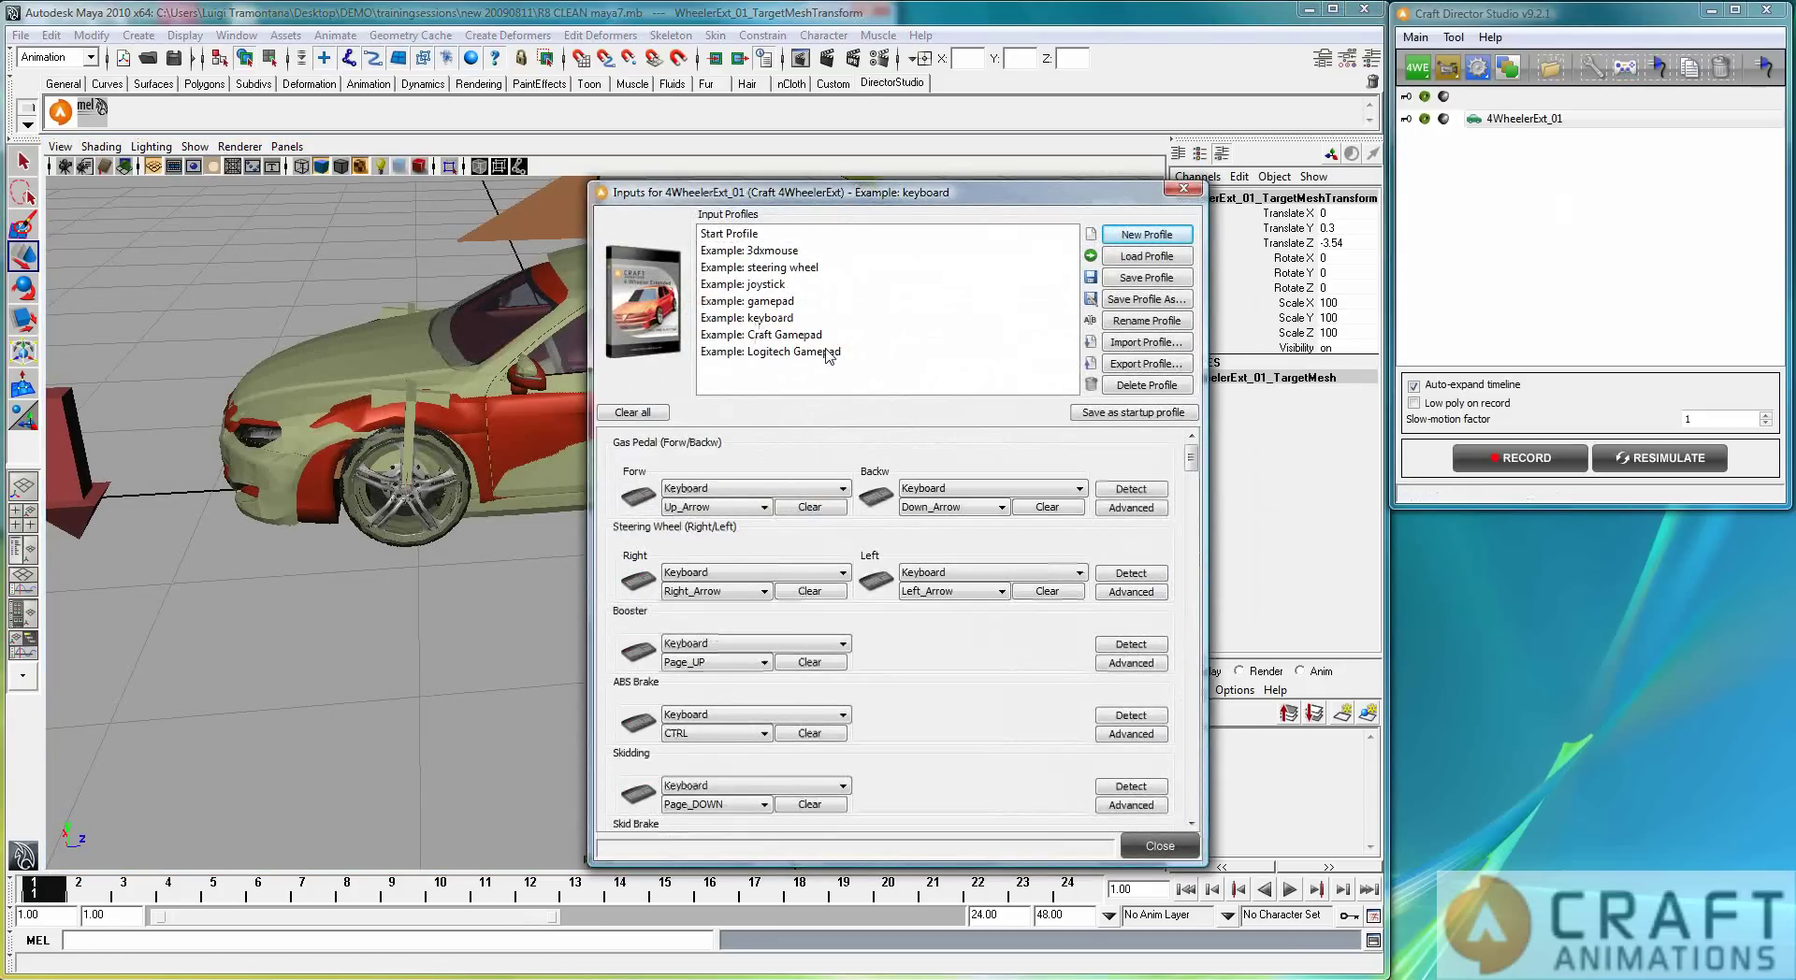
{"action": "left_click", "coordinate": [772, 351]}
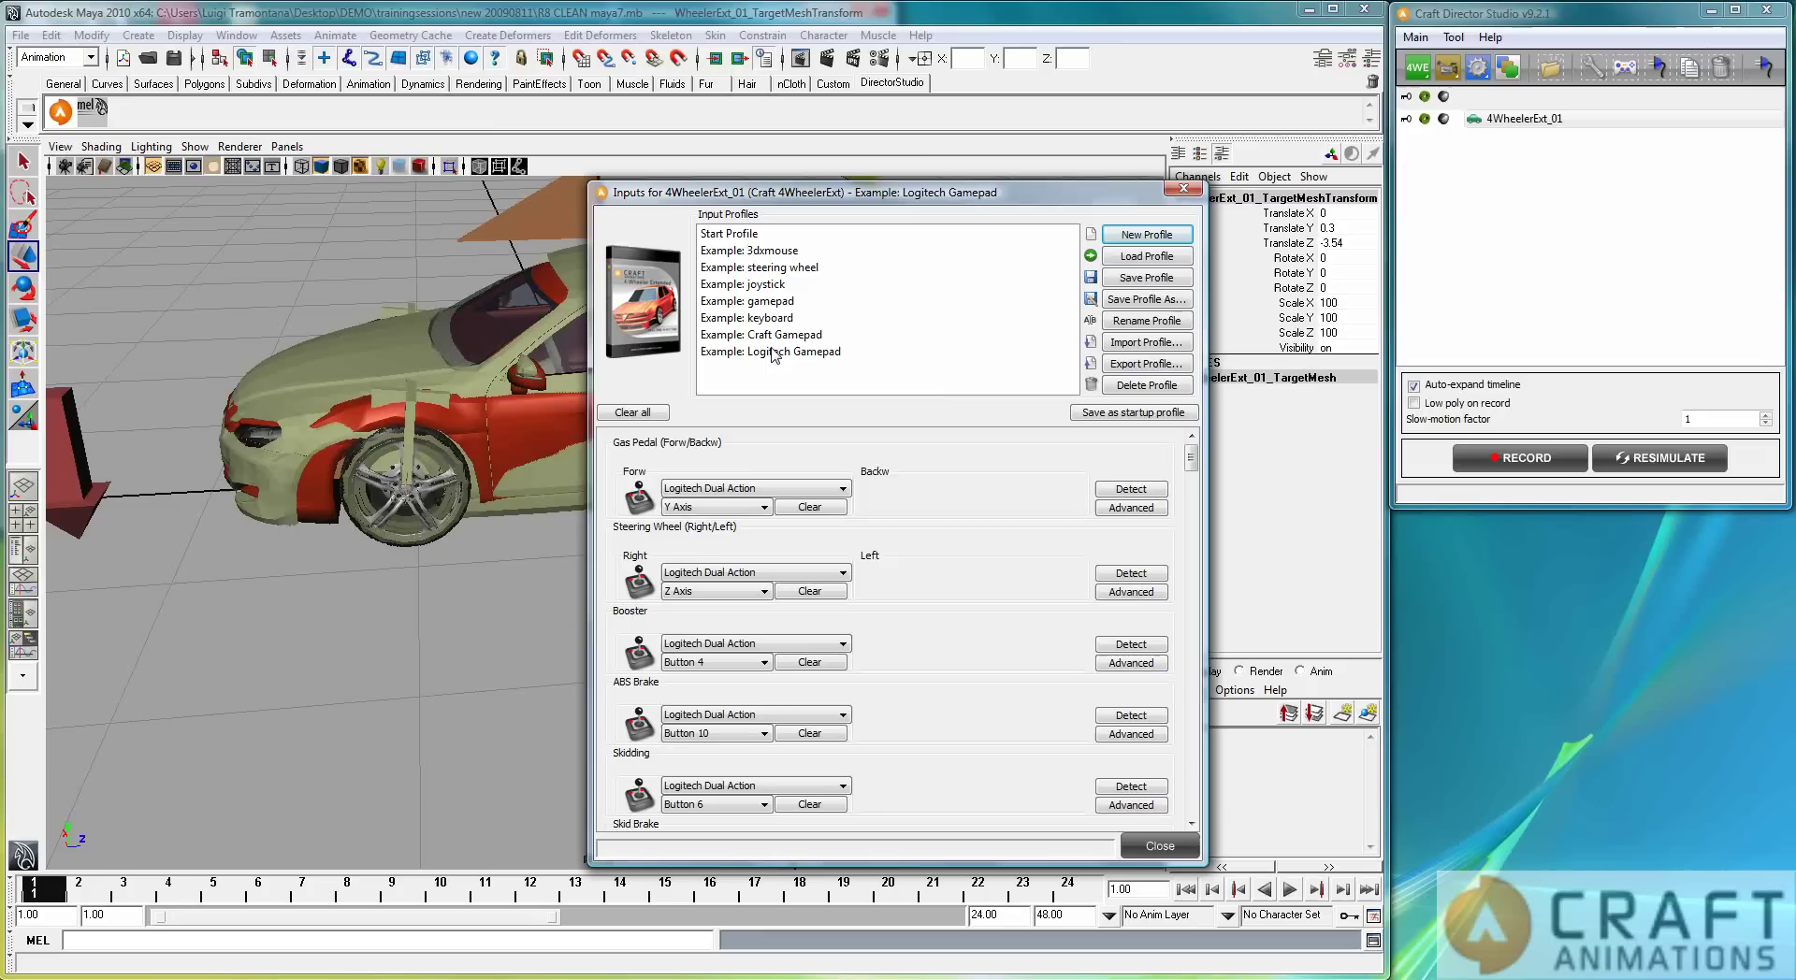
{"action": "left_click", "coordinate": [1173, 847]}
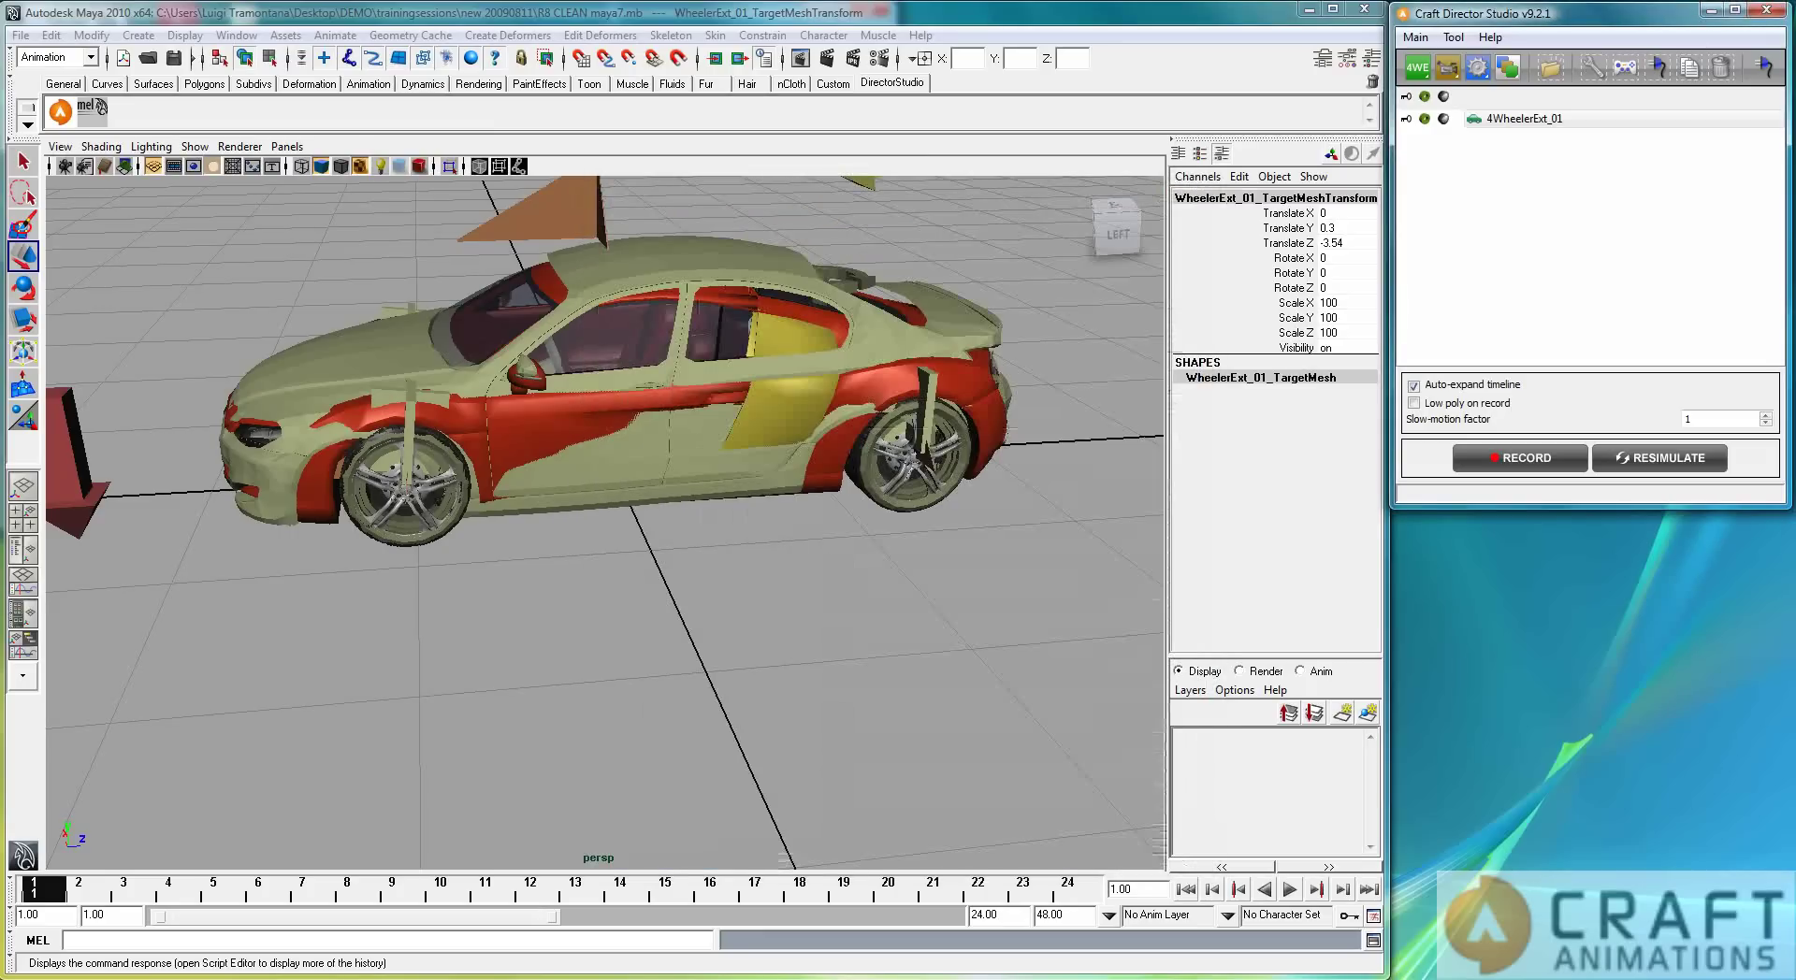